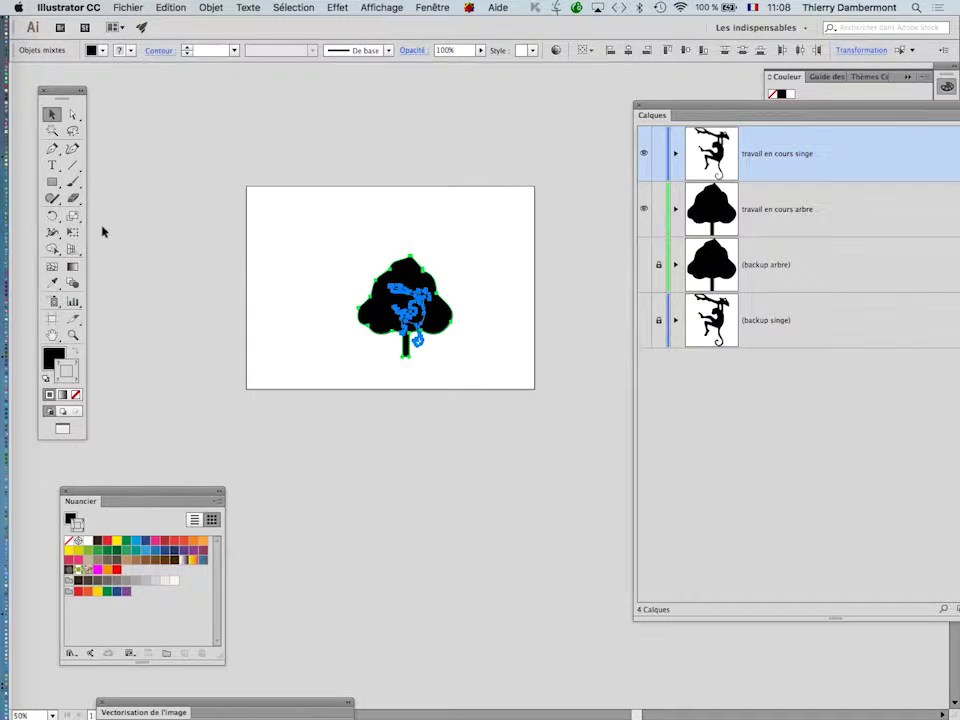
Enlarge the tree and monkey together with Free Transform to almost three times their size, and deselect them
click(72, 232)
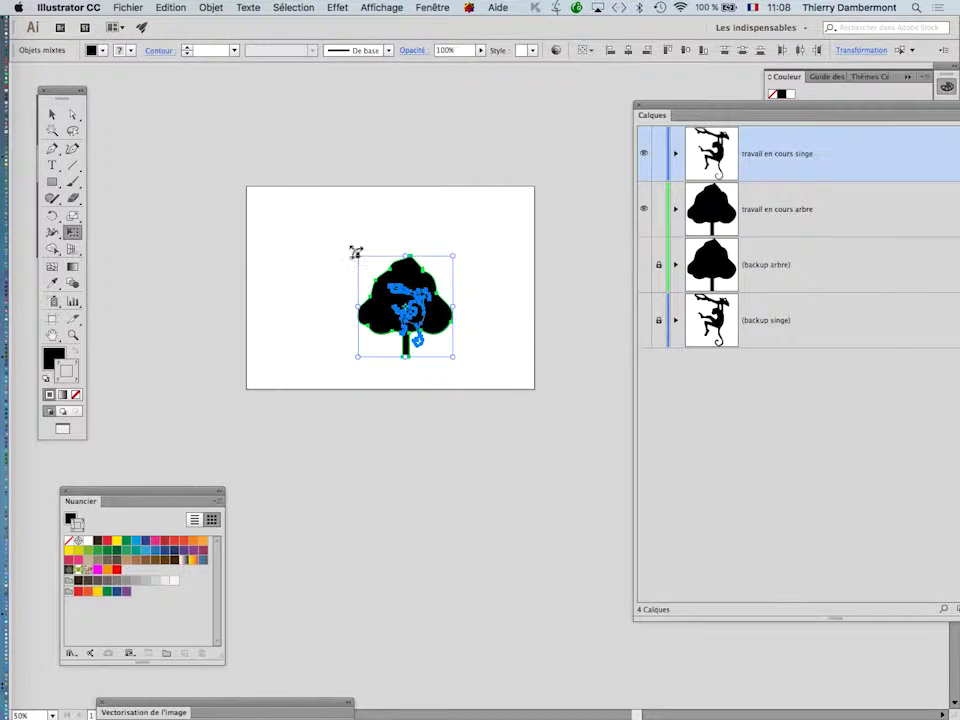
drag(357, 253, 225, 116)
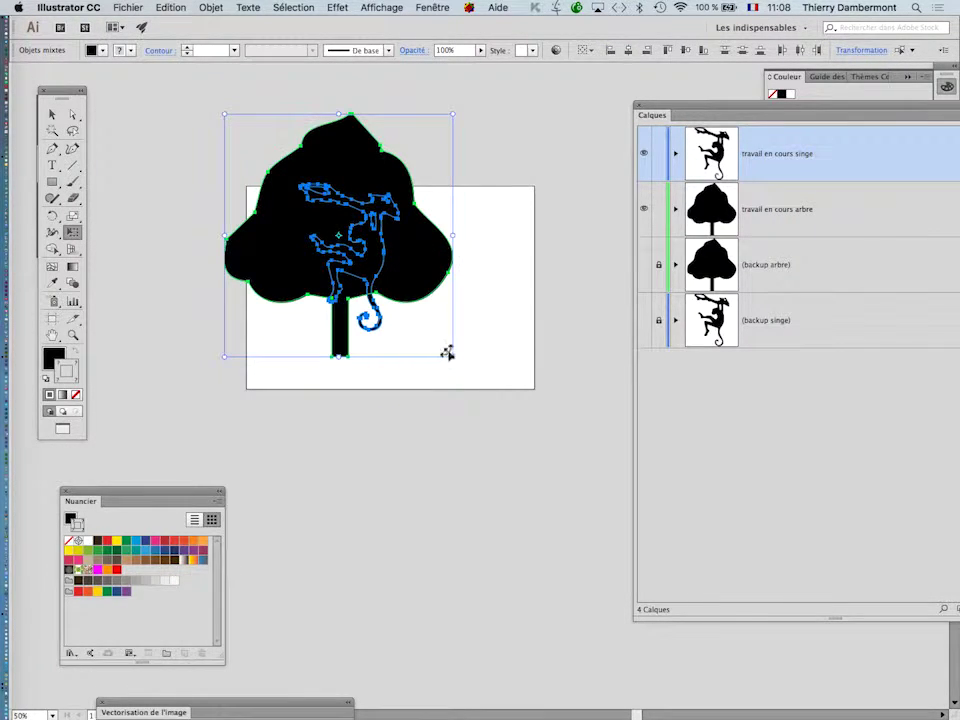
drag(452, 353, 488, 394)
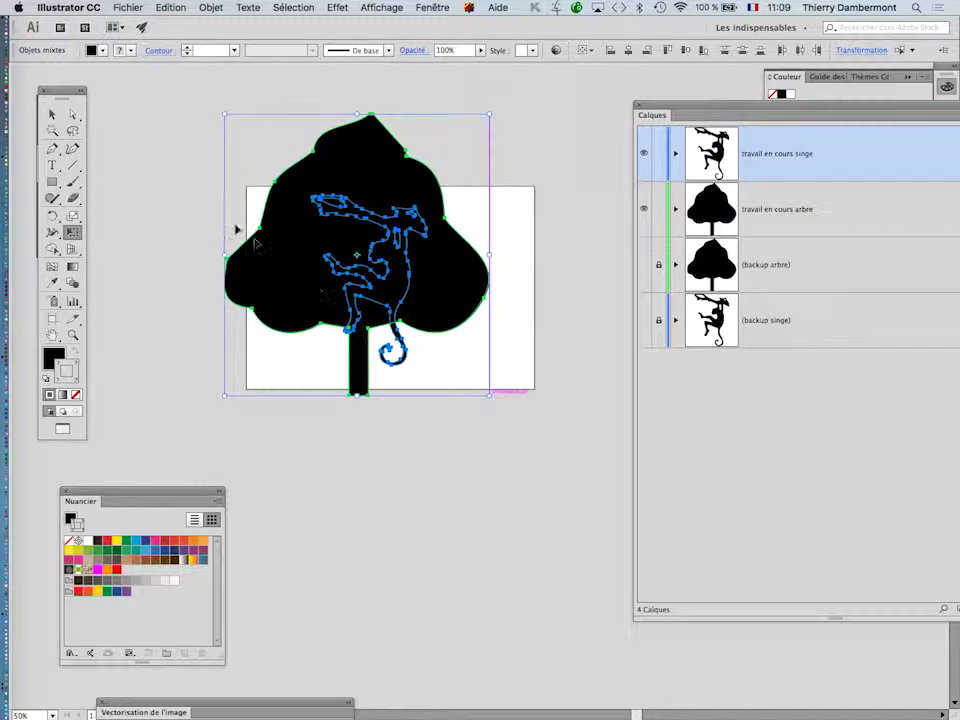
click(52, 114)
click(143, 152)
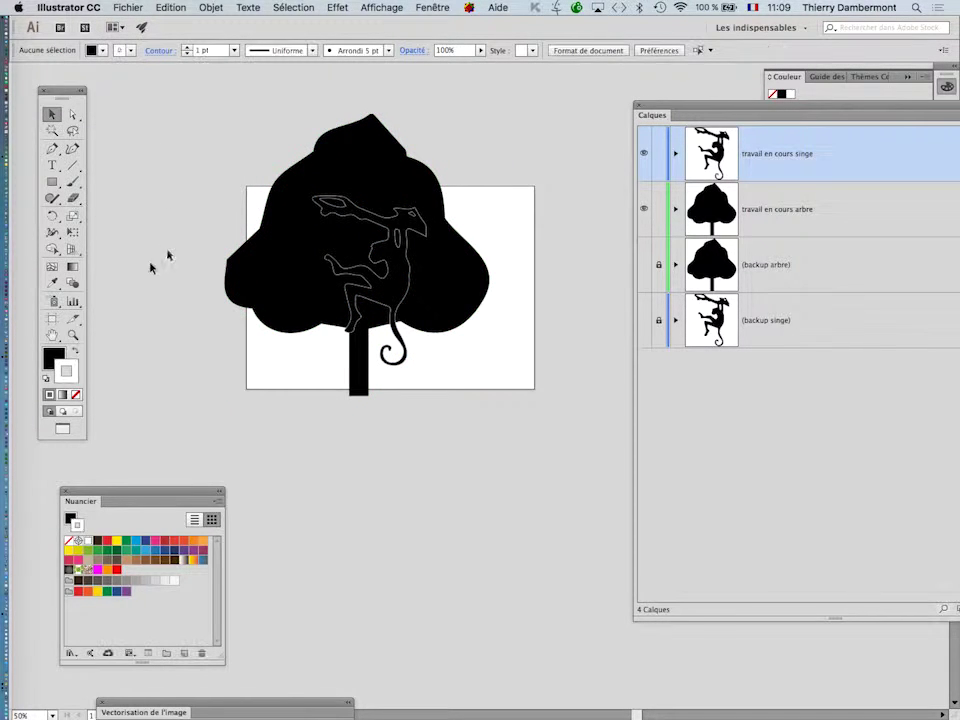
Extend the artboard at its upper-left and lower-right corners so it surrounds the whole enlarged tree
click(53, 322)
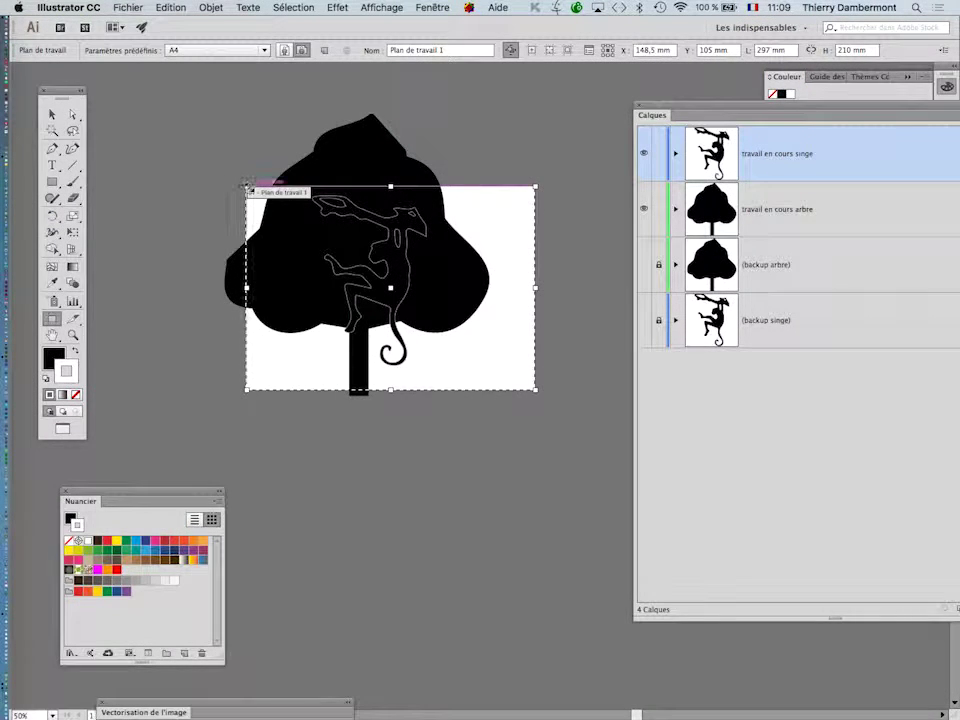
drag(246, 186, 176, 93)
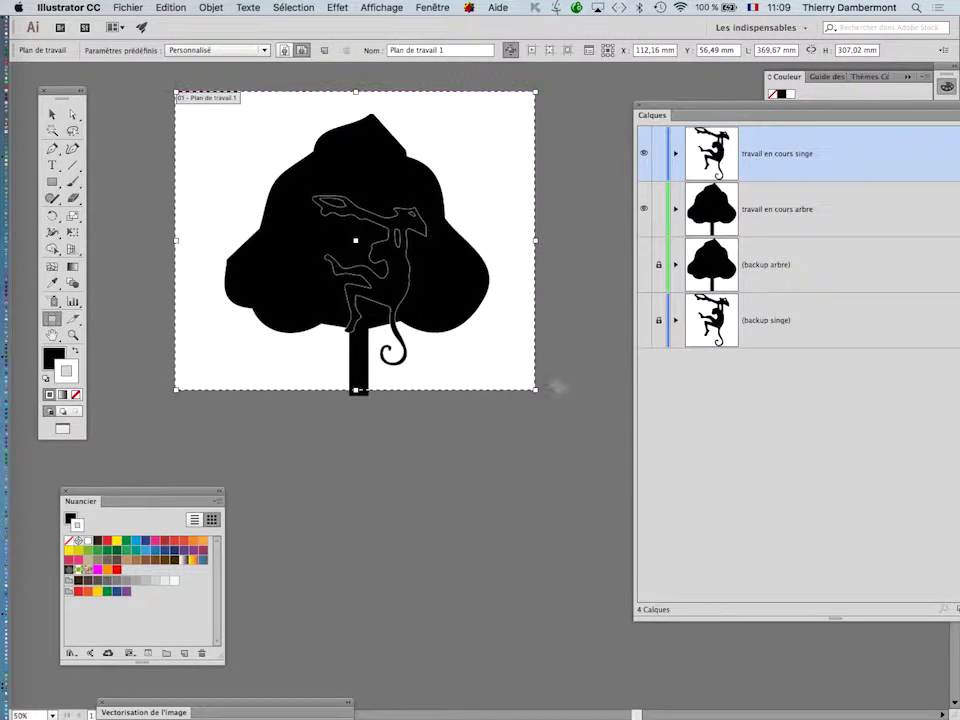
drag(536, 389, 551, 444)
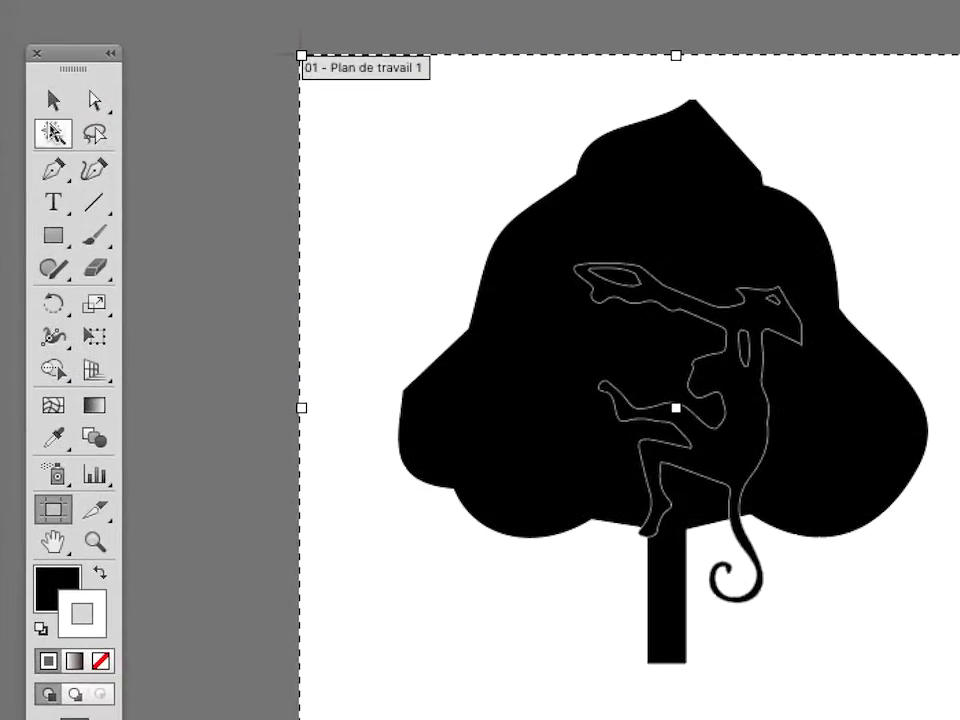
click(53, 100)
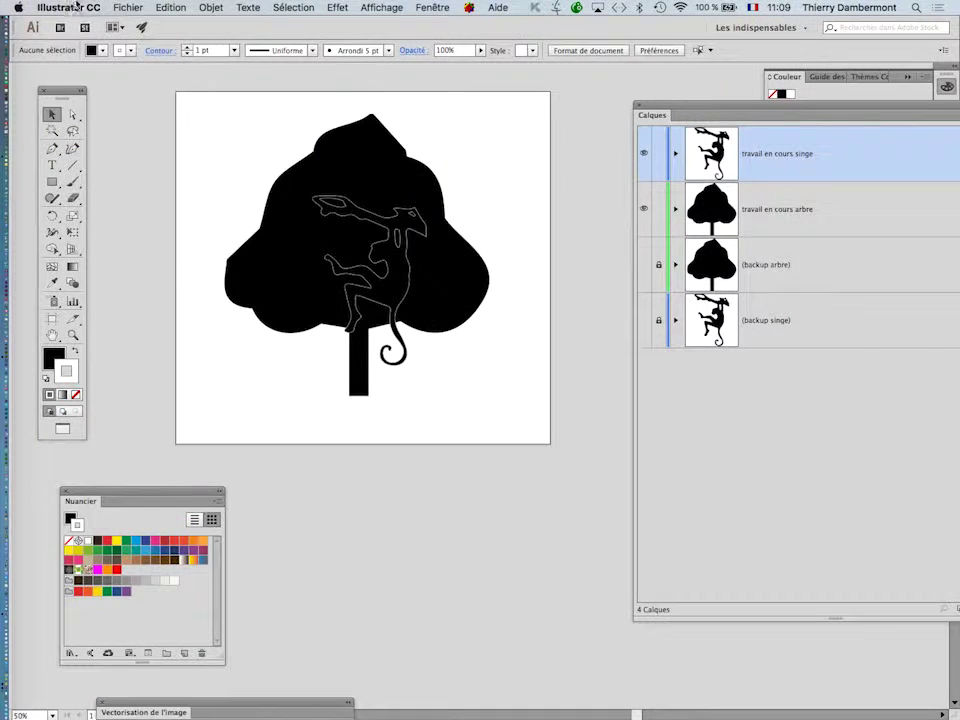
Save the document as a new Illustrator CC file named vecto-monkey-07.ai in the B1C1 AI folder
click(128, 7)
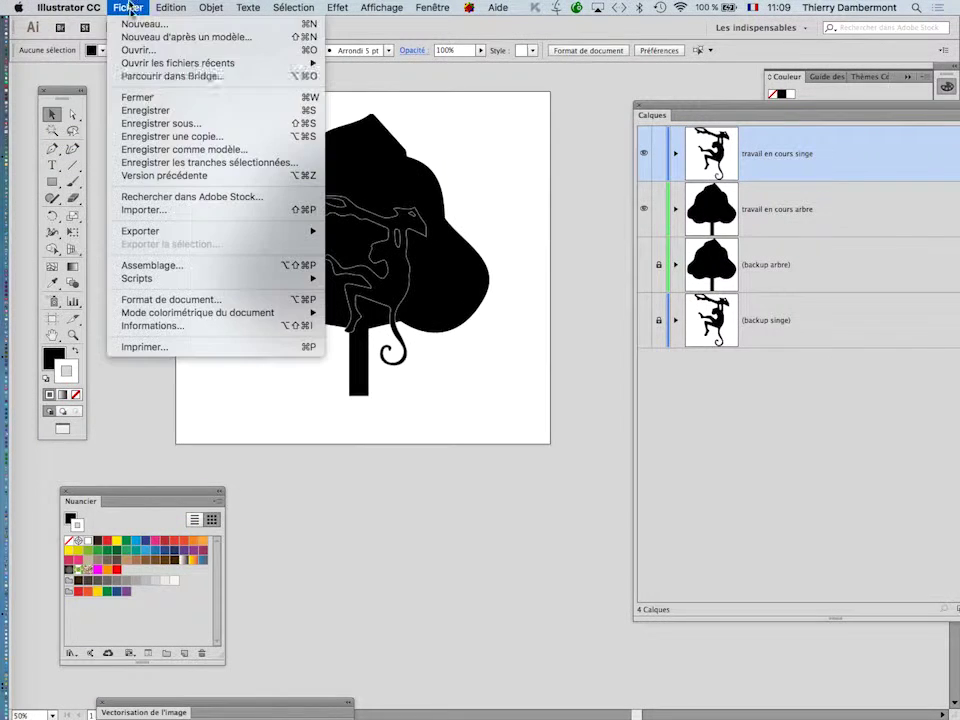
click(163, 123)
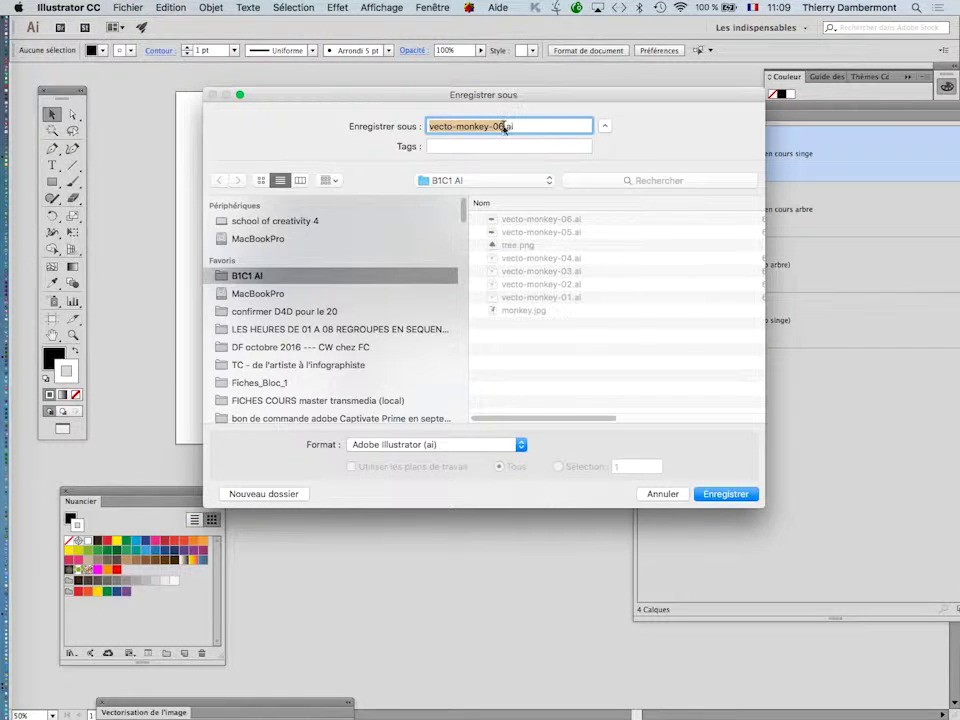
click(505, 127)
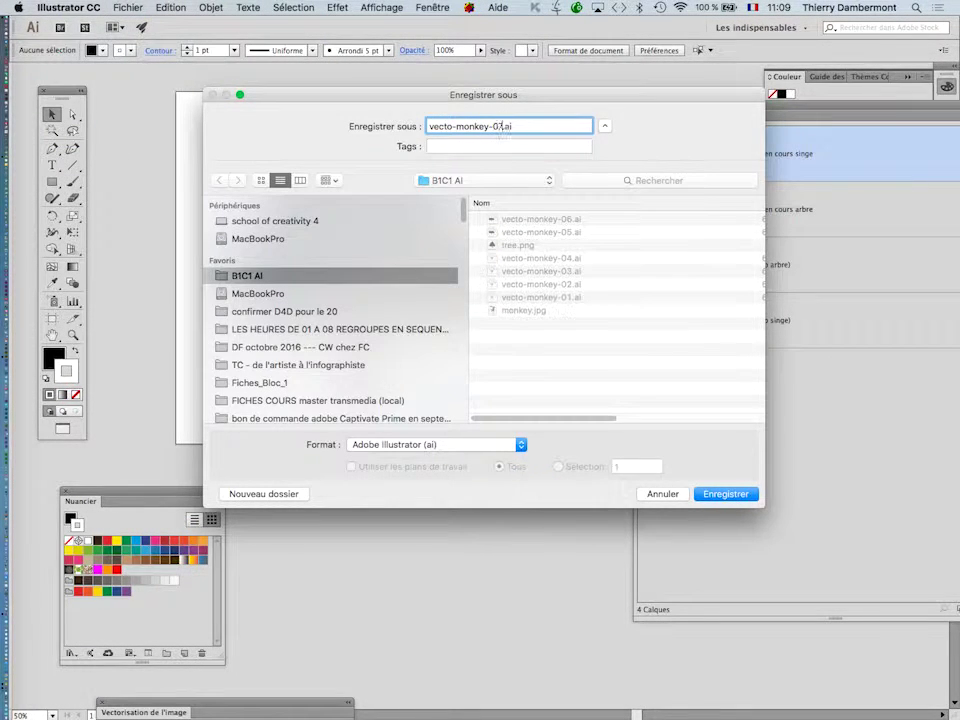
click(726, 494)
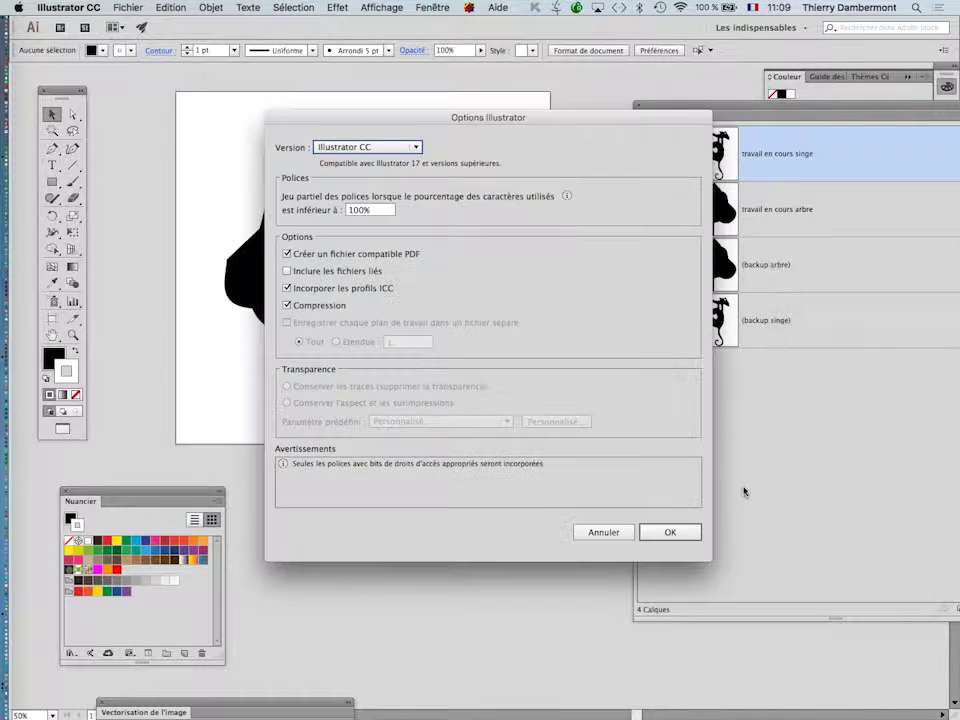
click(674, 536)
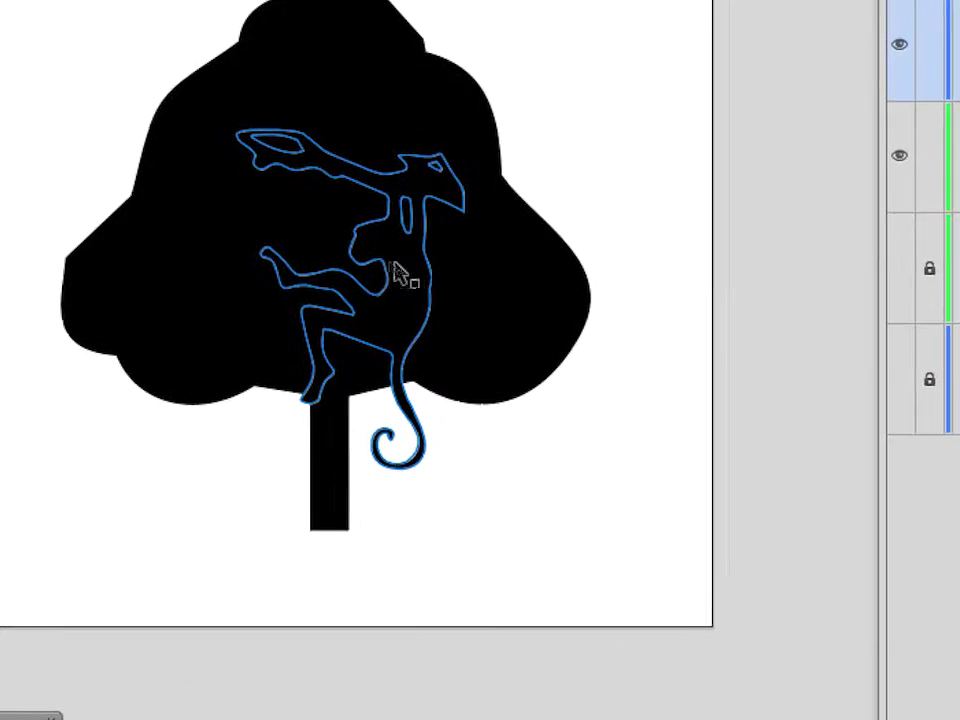
Select the monkey silhouette lying in front of the tree
click(388, 262)
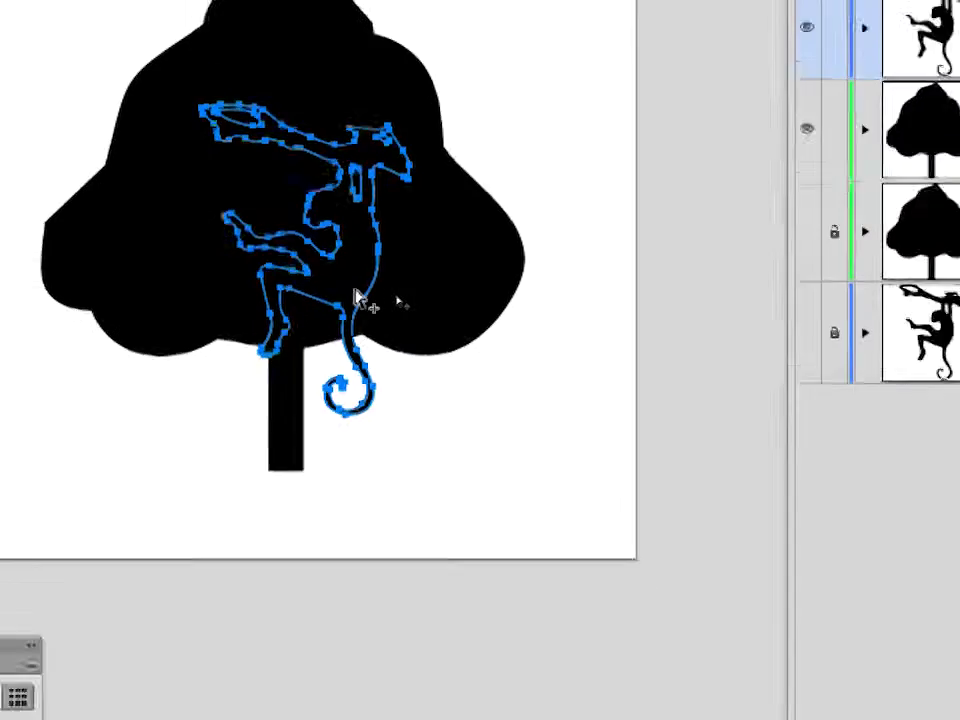
key(super+plus)
key(super+plus)
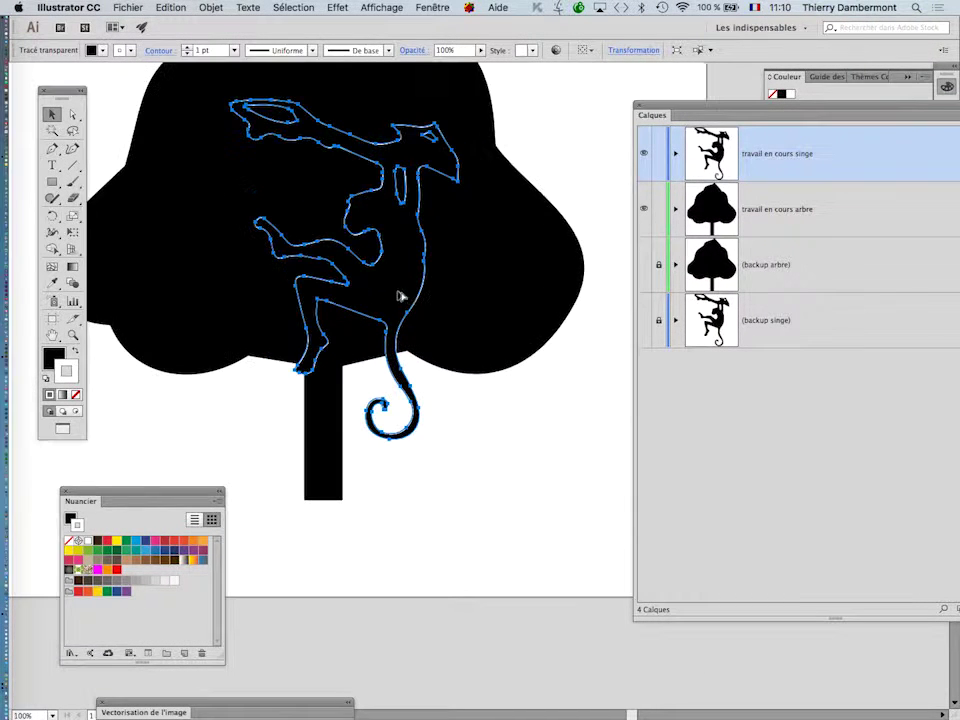
drag(478, 251, 493, 323)
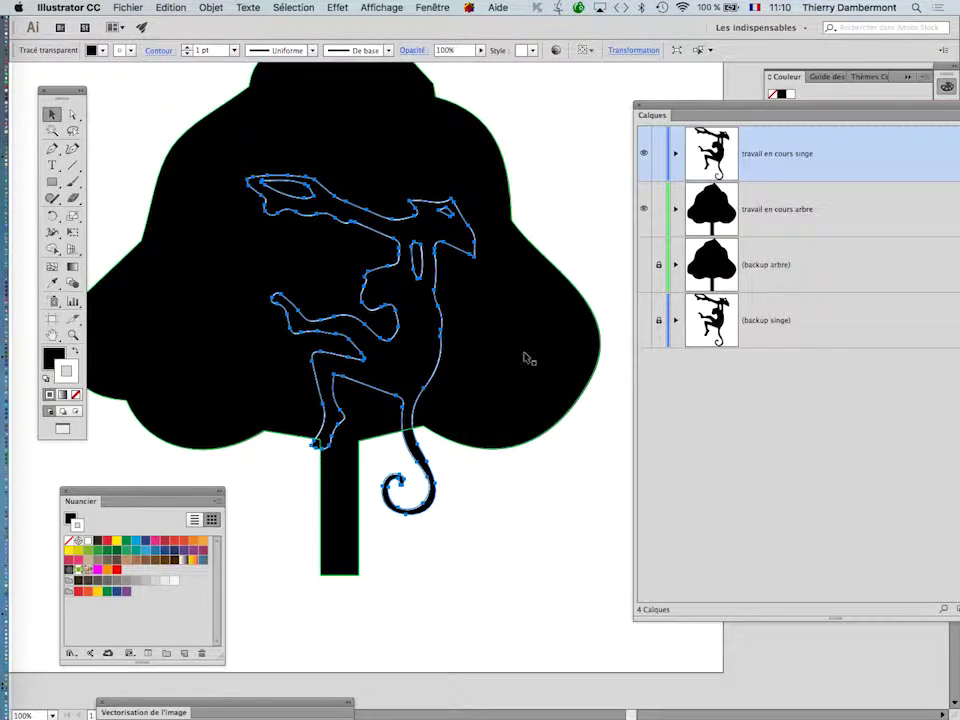
click(509, 508)
click(417, 311)
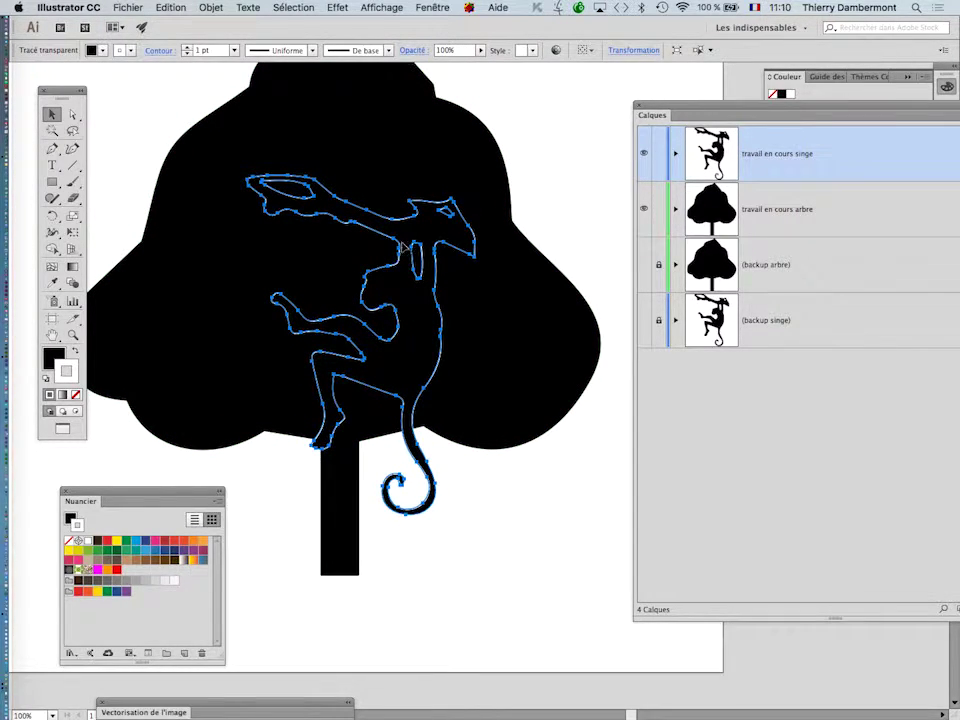
Display the Contour (stroke) settings and float them on their own beside the monkey, away from the other panels
click(432, 8)
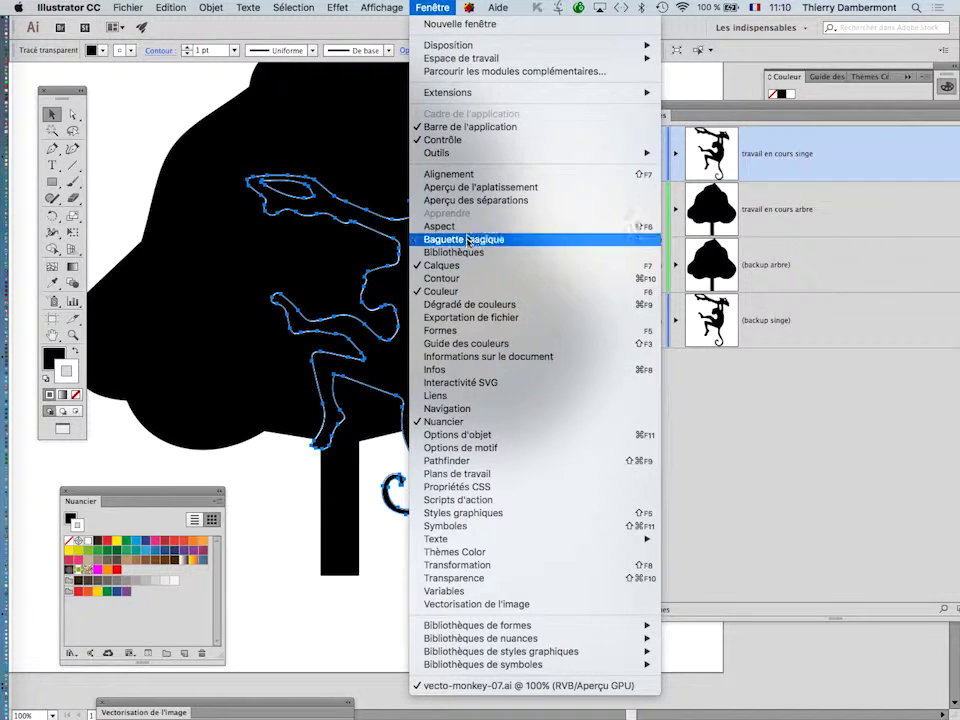
click(490, 286)
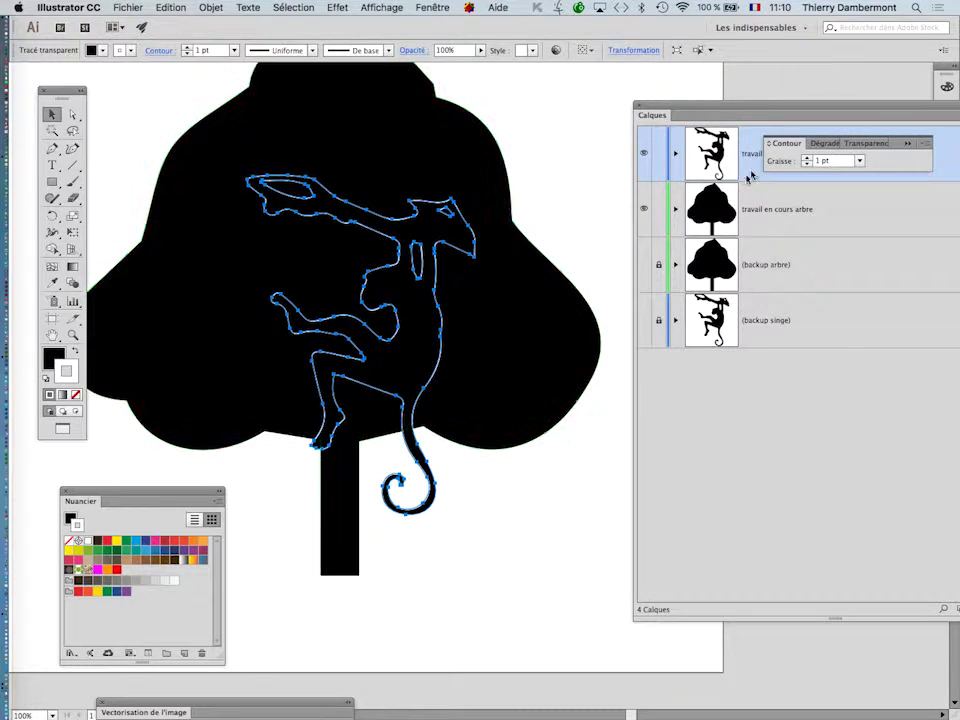
drag(784, 147, 492, 169)
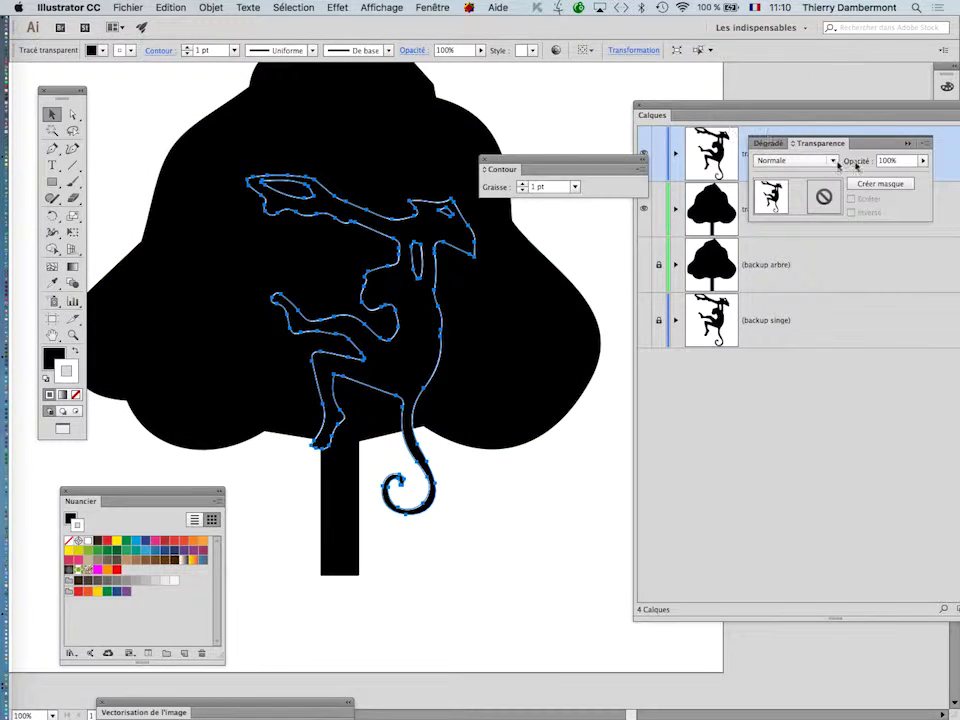
click(769, 137)
drag(743, 103, 703, 554)
drag(576, 163, 591, 266)
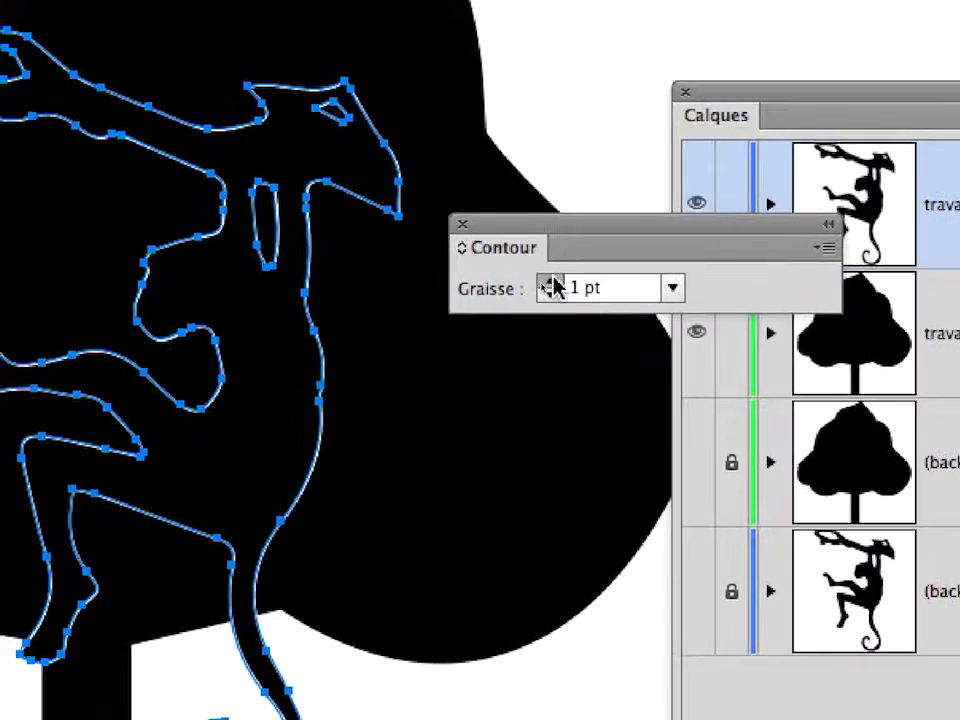
Increase the monkey's white stroke weight to 10 pt
click(548, 282)
click(548, 282)
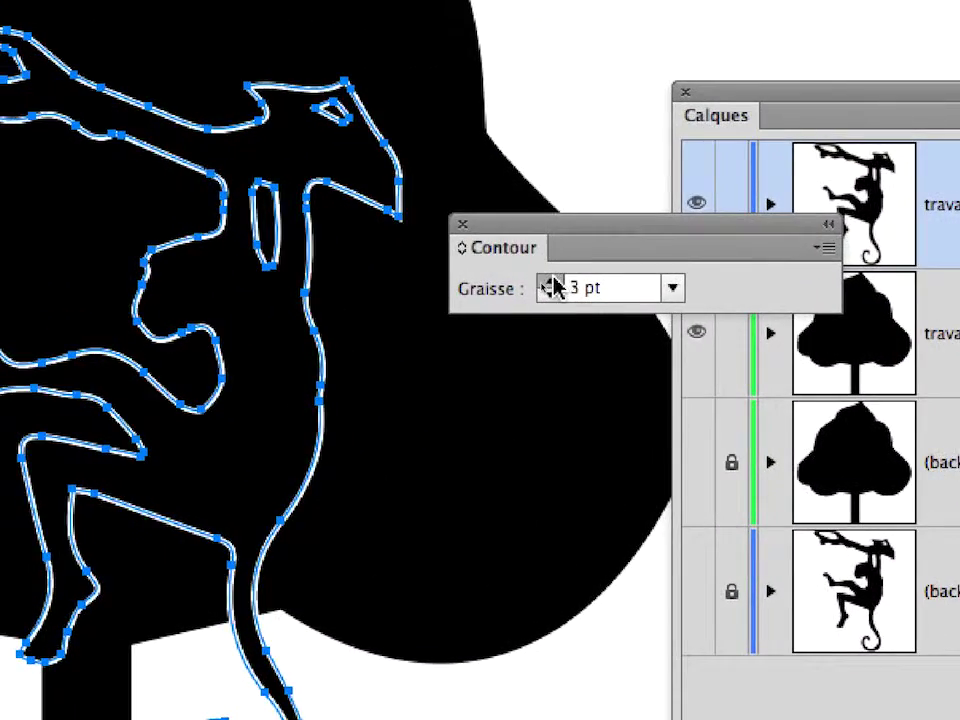
click(548, 282)
click(548, 282)
click(548, 282)
click(548, 282)
click(548, 282)
click(548, 282)
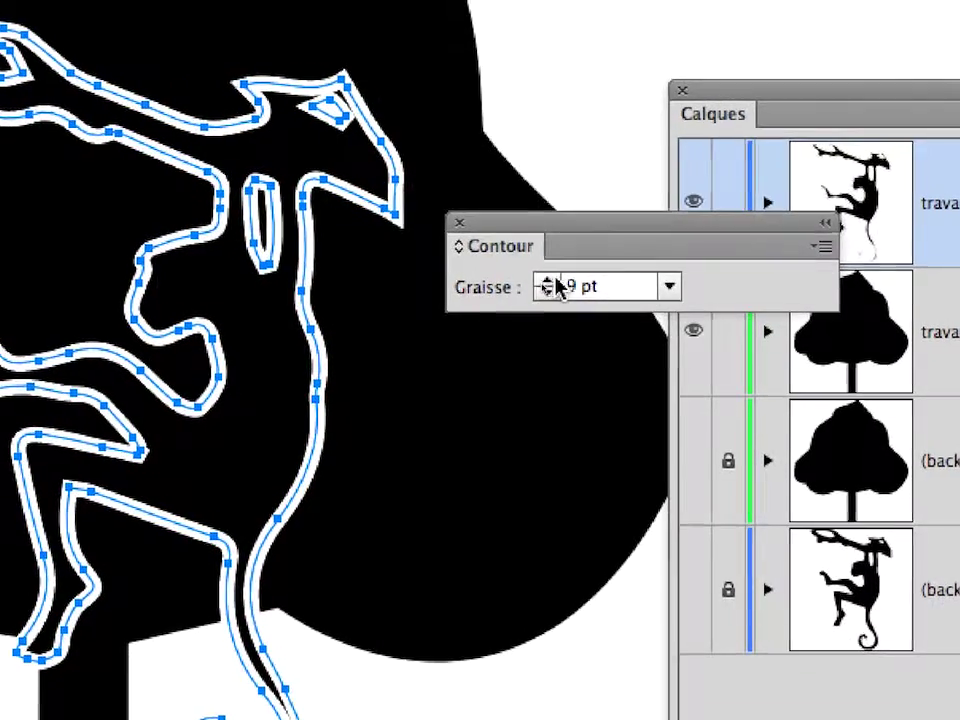
click(548, 281)
Show the full Contour options, including stroke alignment, and move them higher over the artwork
click(641, 268)
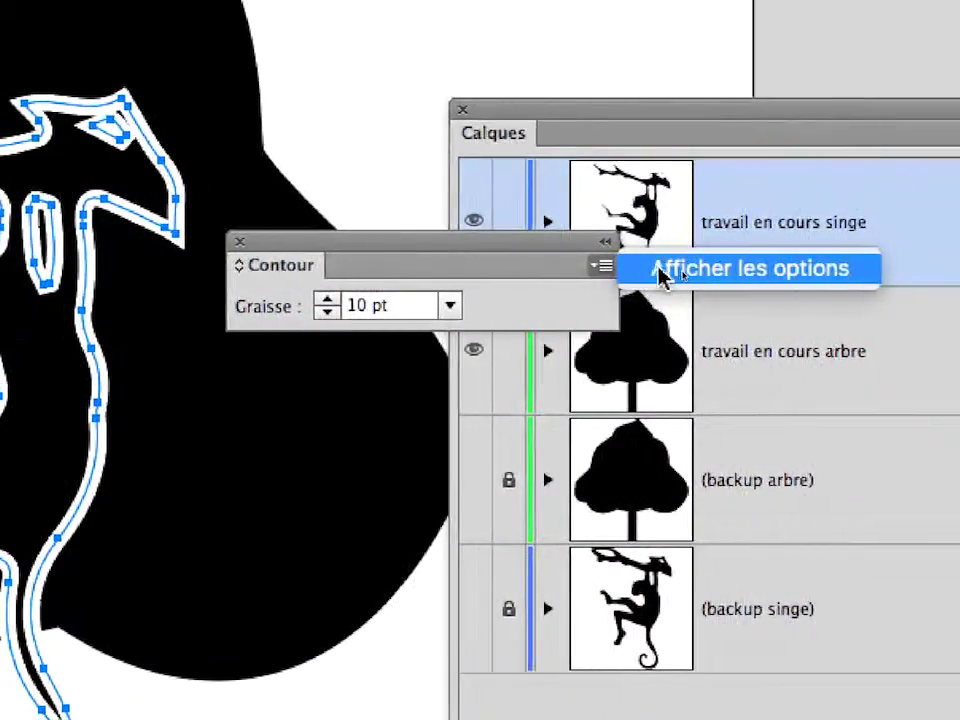
click(662, 274)
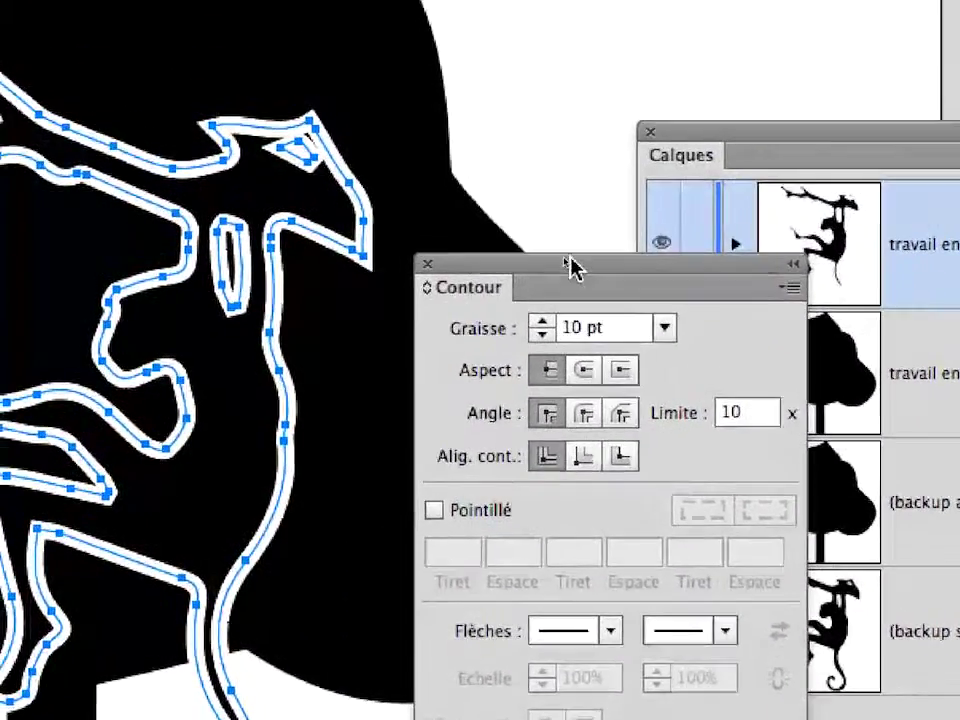
drag(570, 265, 572, 150)
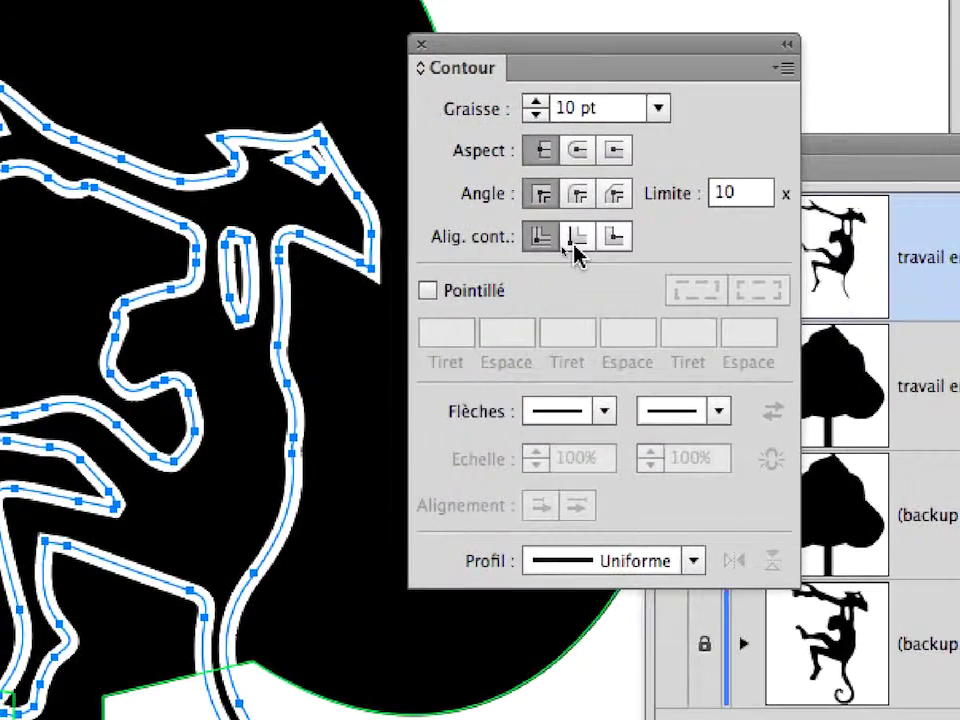
Try the inside and outside stroke alignments on the monkey, return to centred alignment, and reselect the monkey
click(576, 240)
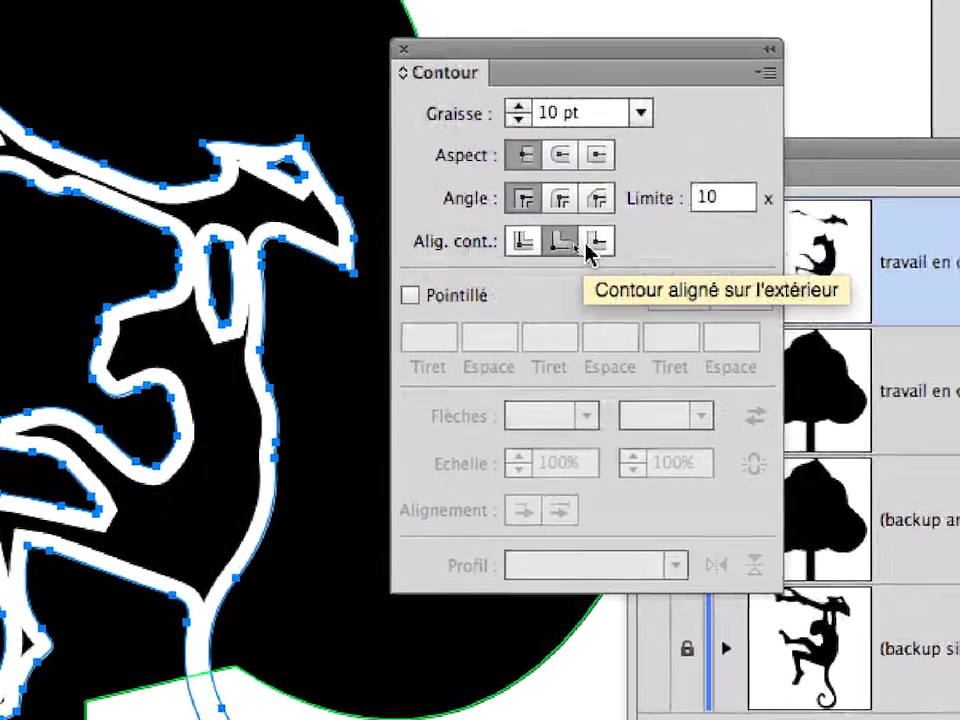
click(609, 245)
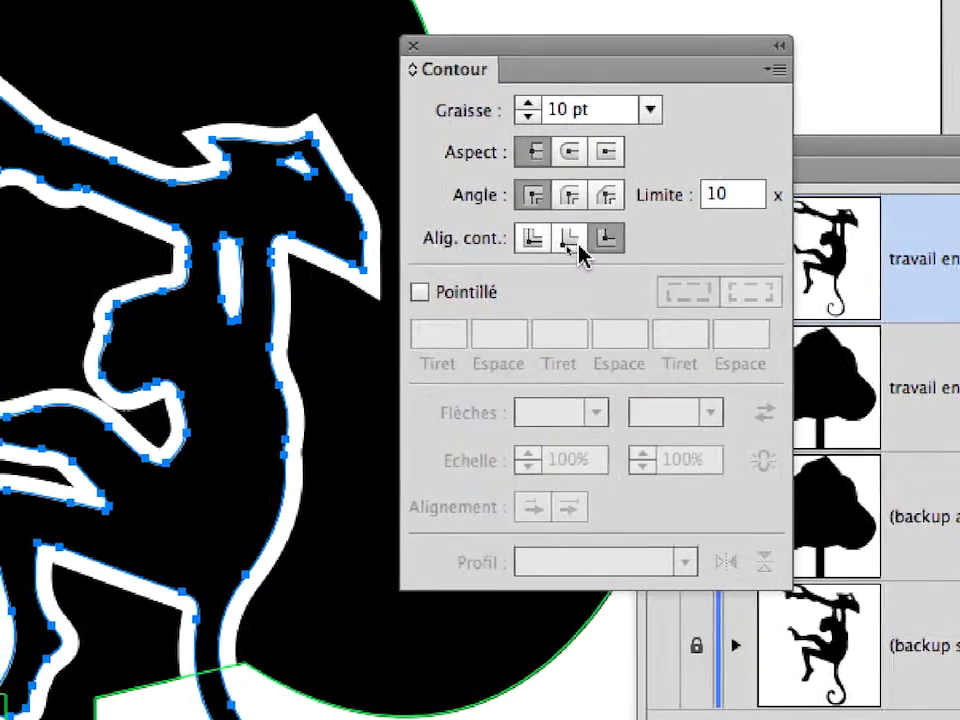
click(521, 242)
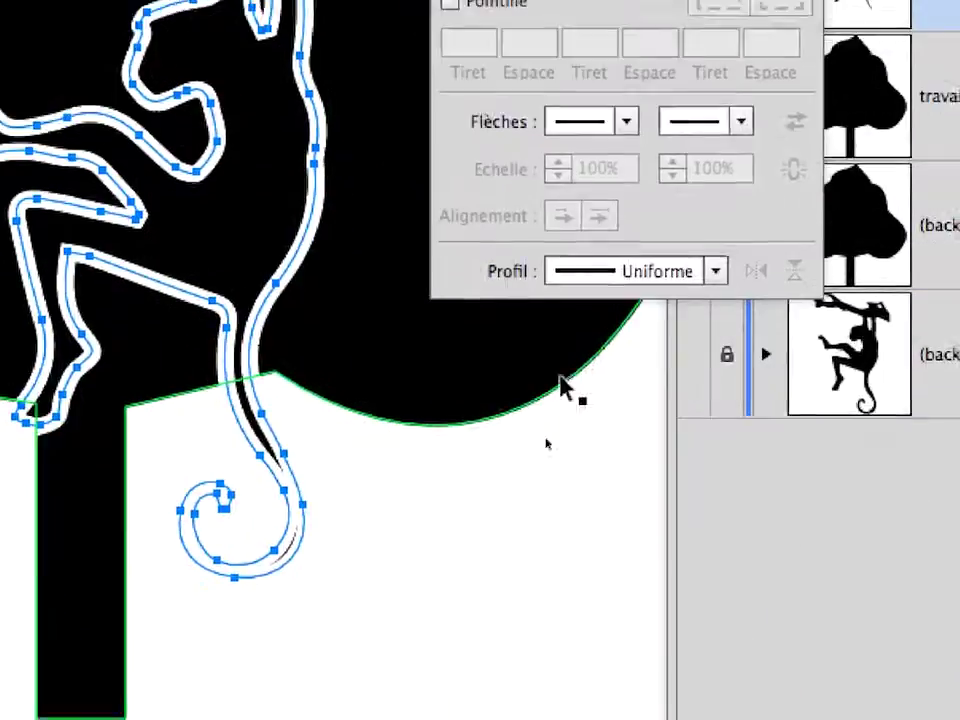
click(558, 398)
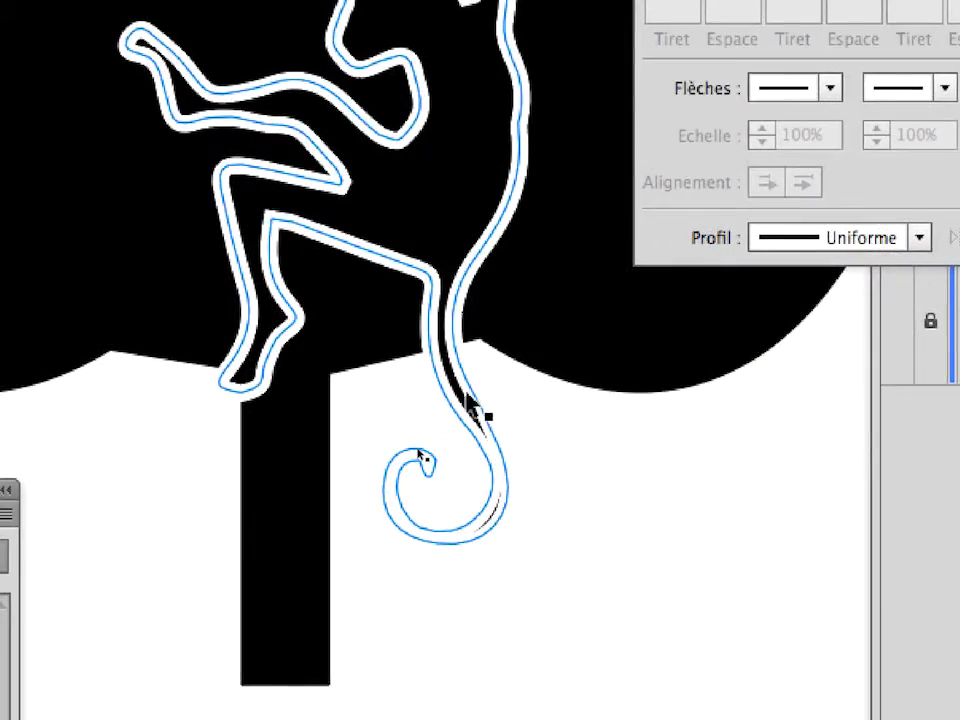
click(476, 410)
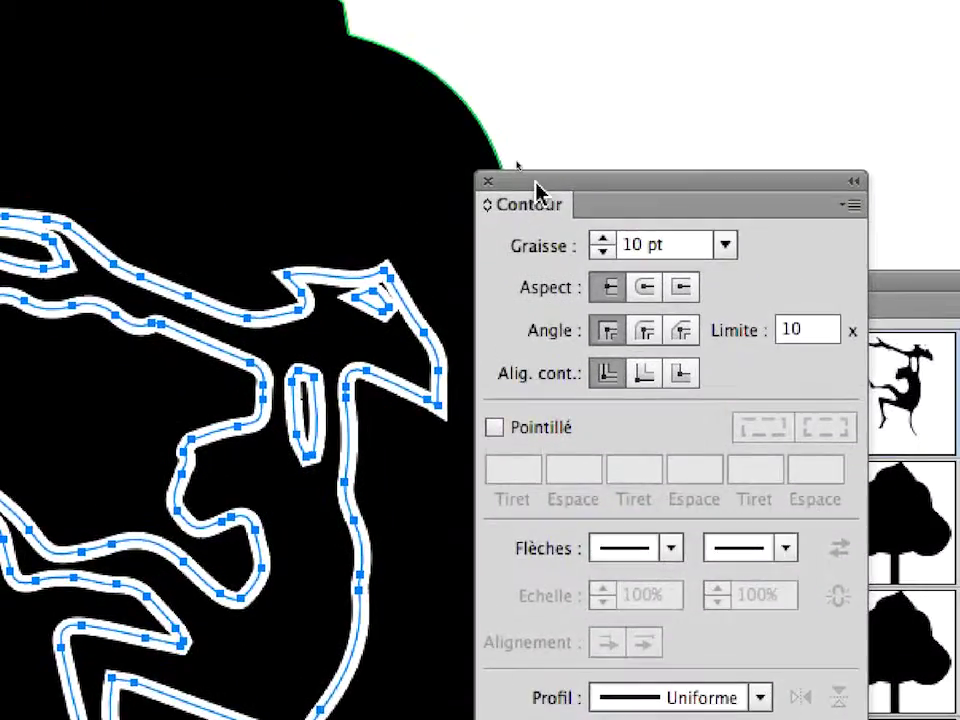
Align the monkey's white stroke to the inside and set its weight to 2 pt
drag(534, 182, 504, 276)
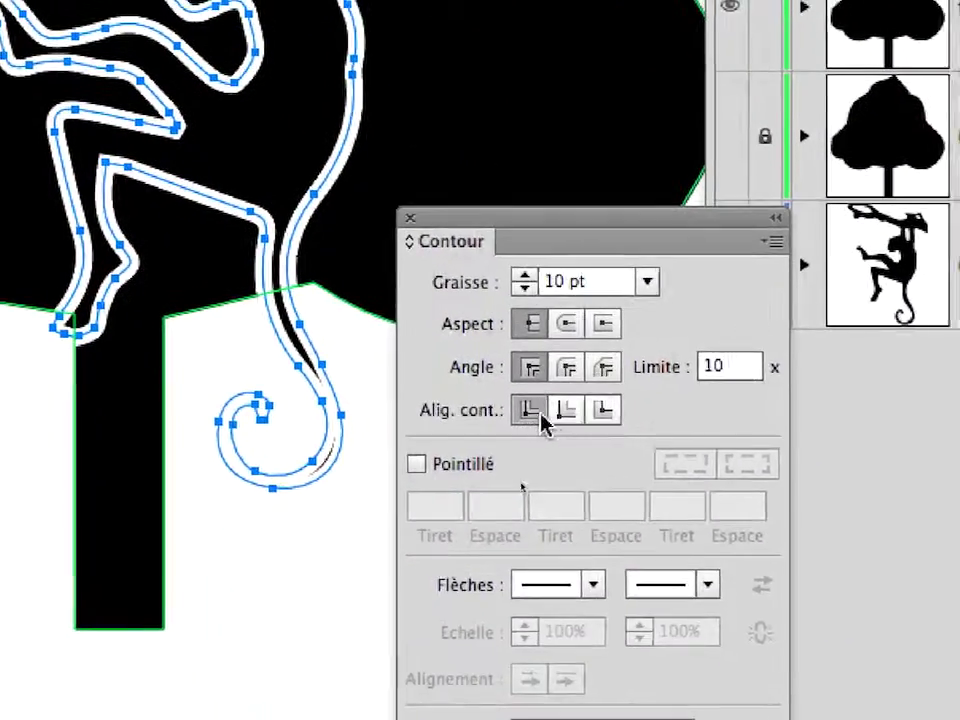
click(613, 466)
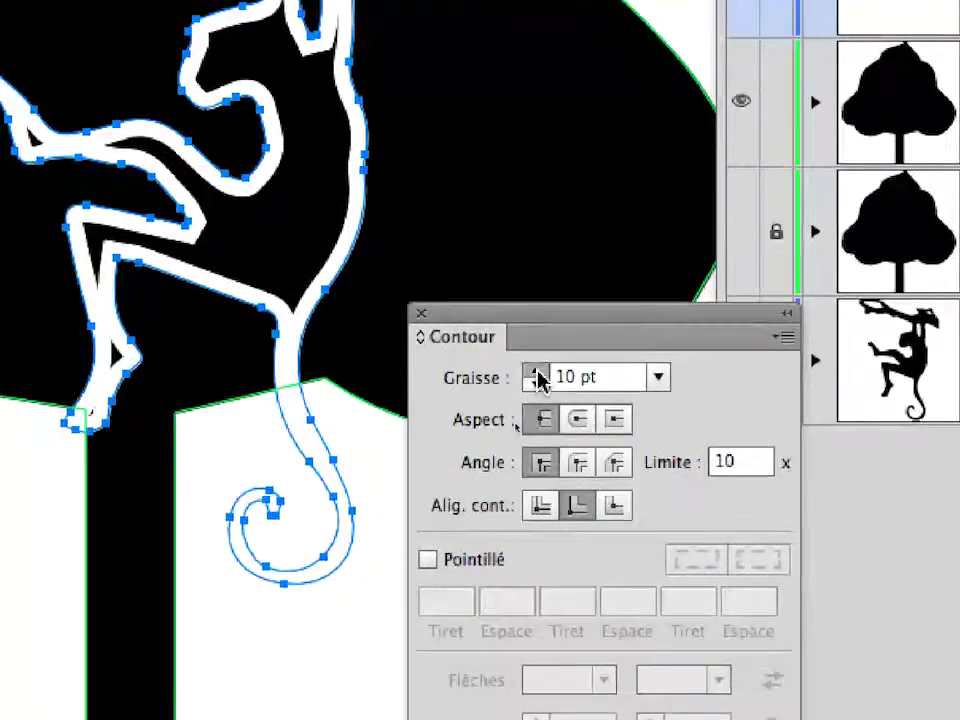
click(537, 371)
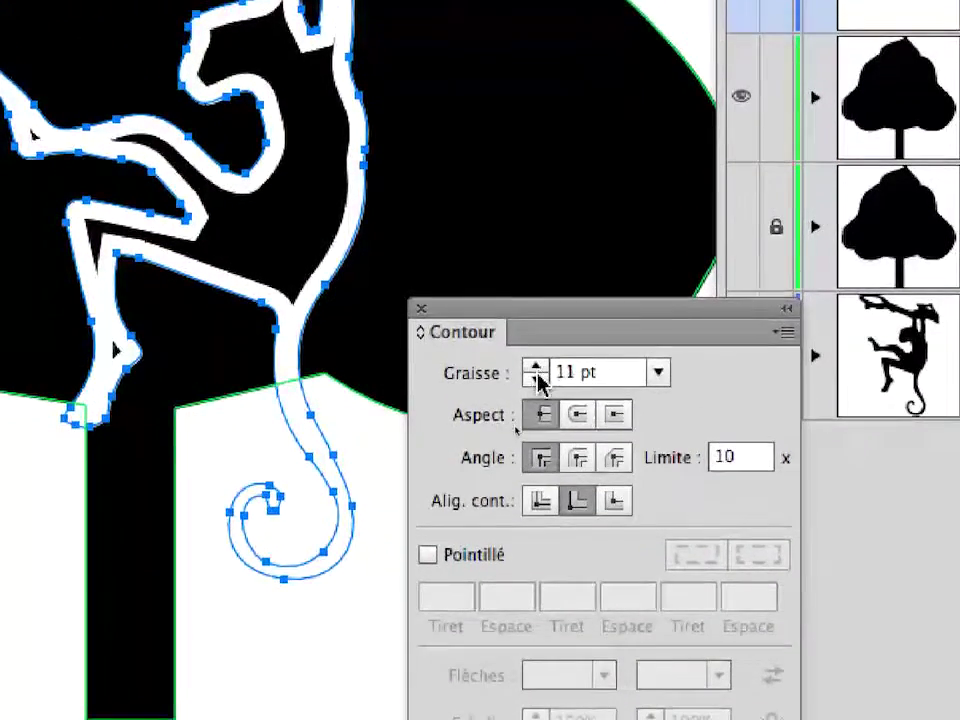
click(537, 378)
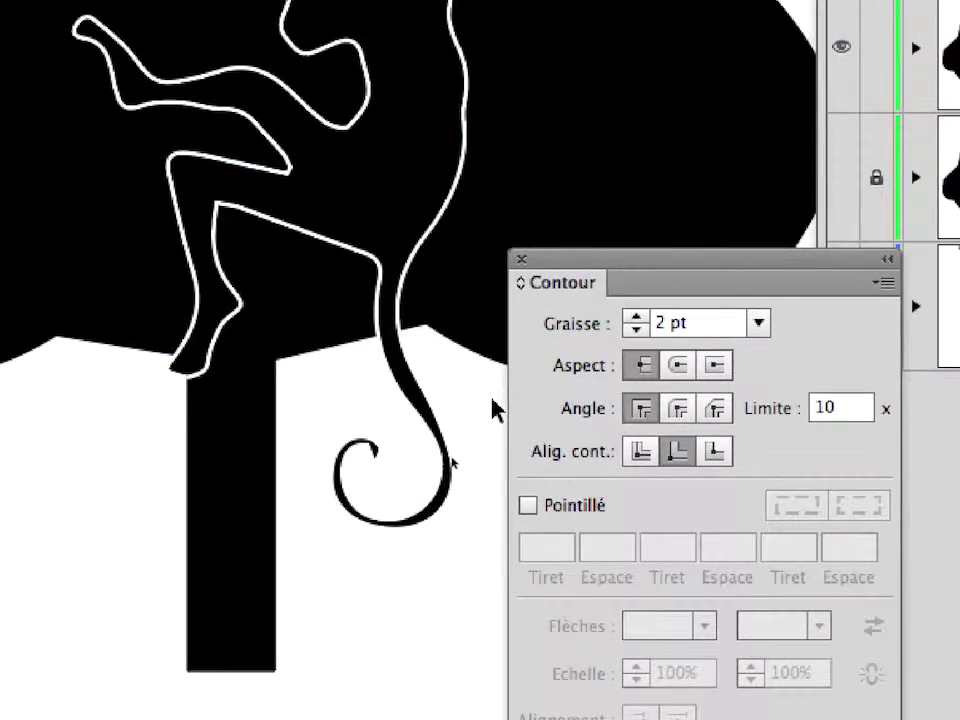
Align the monkey's white stroke to the outside and set its weight to 10 pt
click(430, 405)
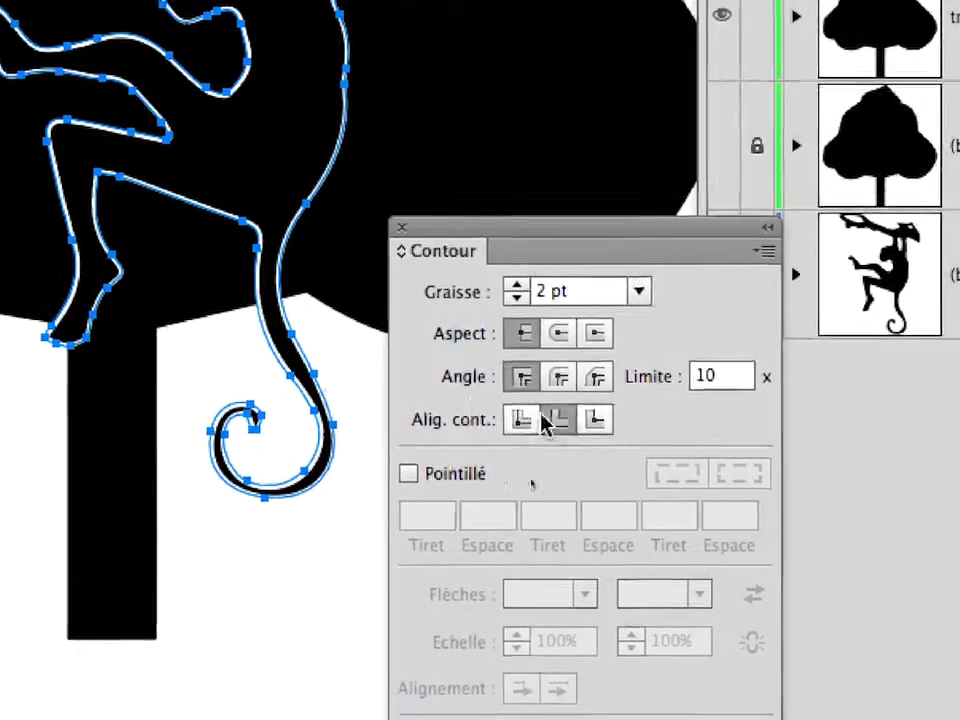
click(548, 420)
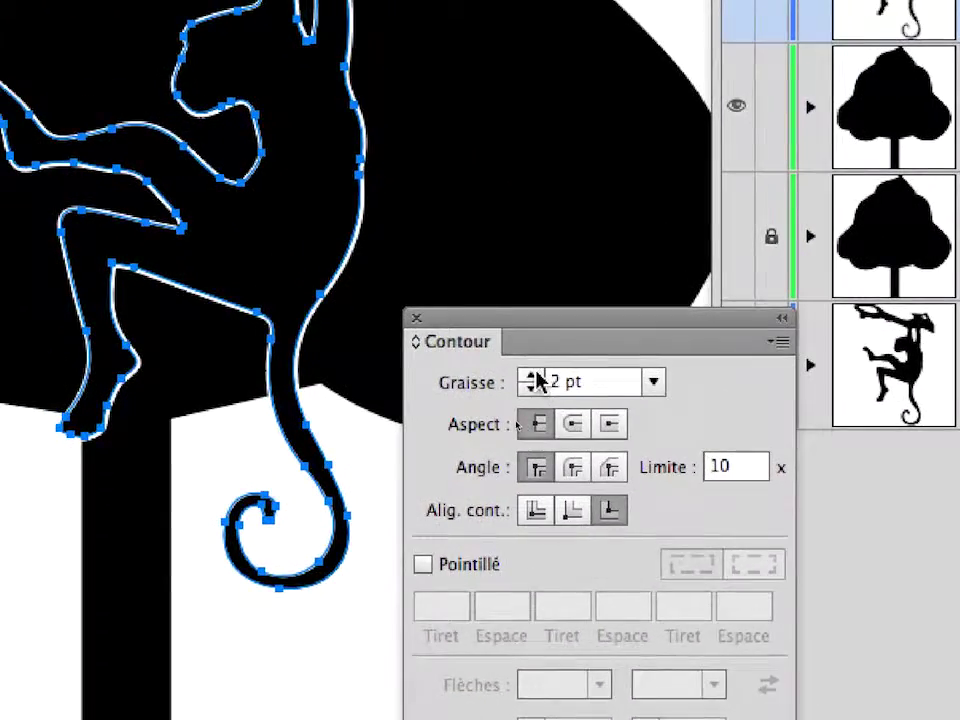
click(488, 281)
click(488, 281)
click(535, 379)
click(535, 379)
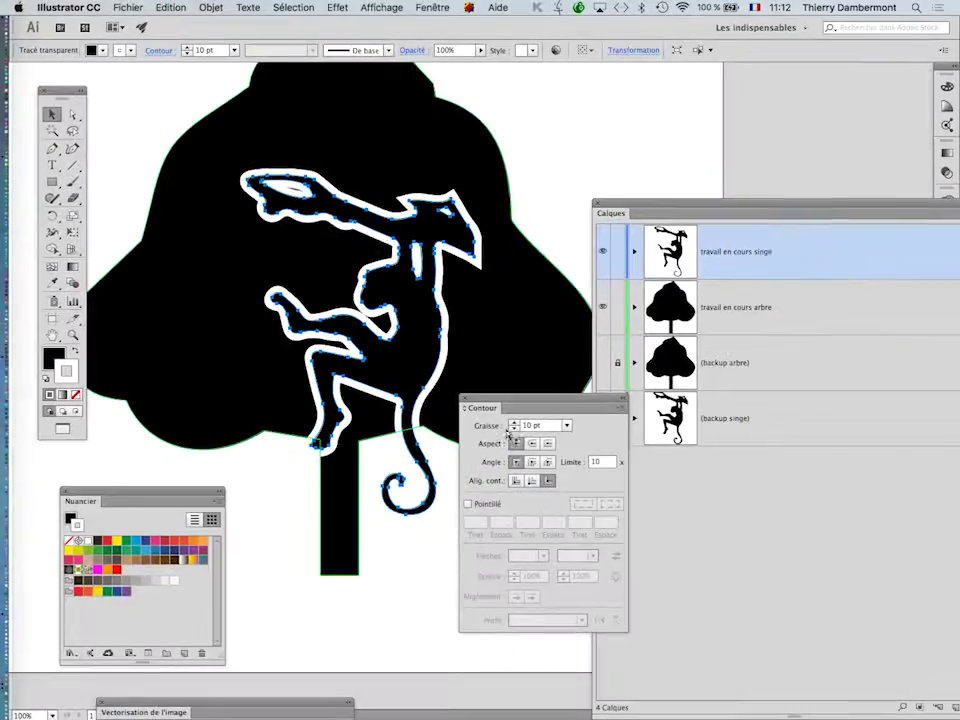
Move the Layers panel and the collapsed Contour panel clear of the artwork, and deselect the monkey
drag(616, 211, 721, 255)
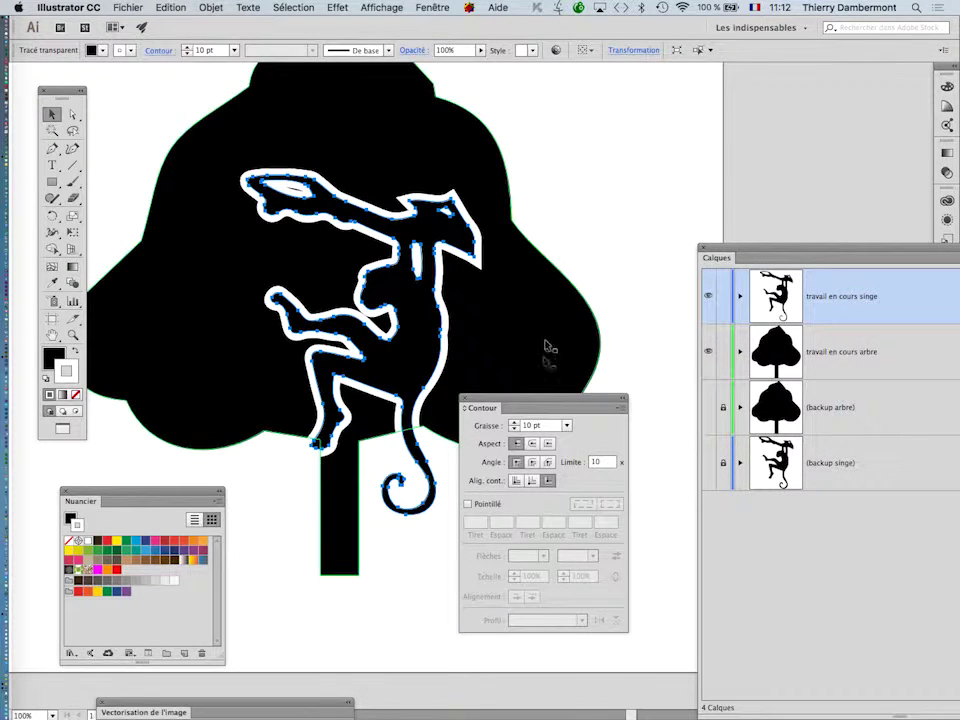
drag(533, 400, 618, 506)
drag(618, 506, 601, 578)
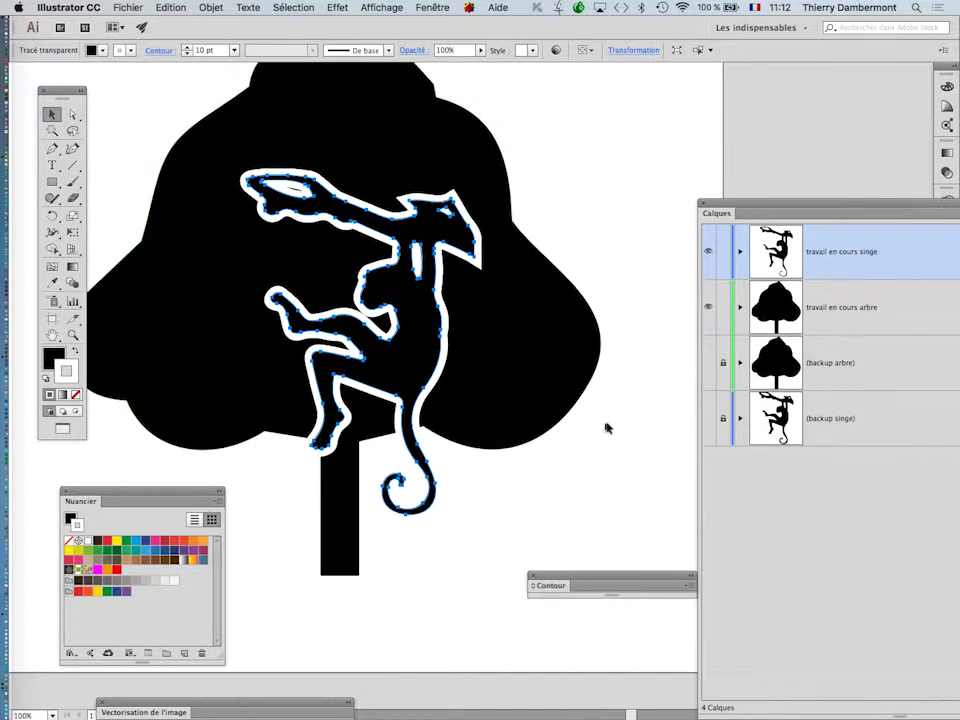
click(607, 429)
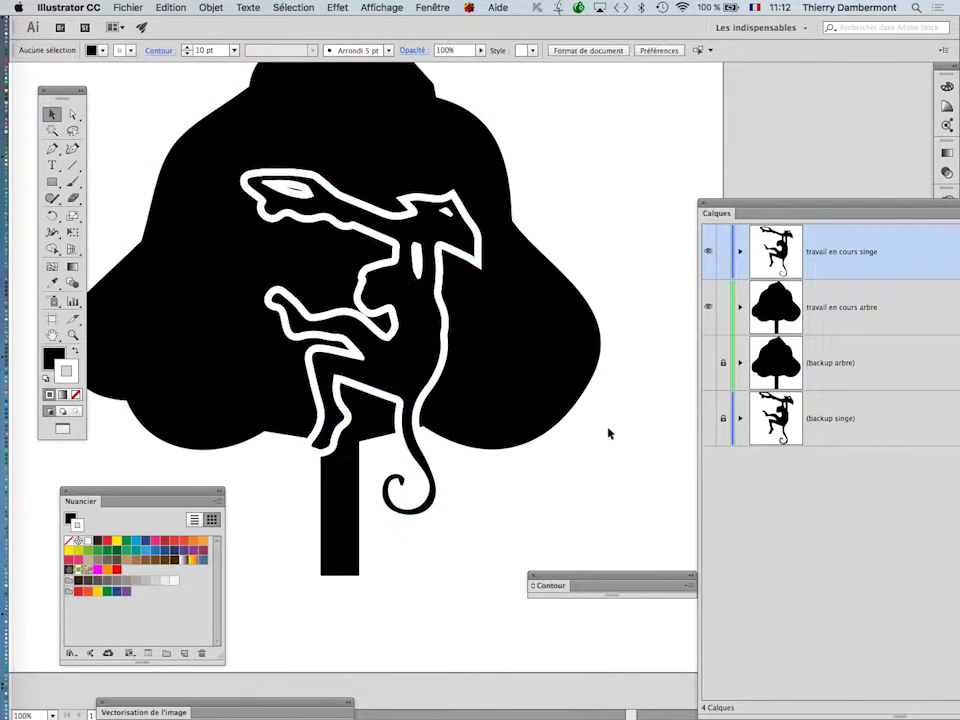
scroll(445, 415, down, 1)
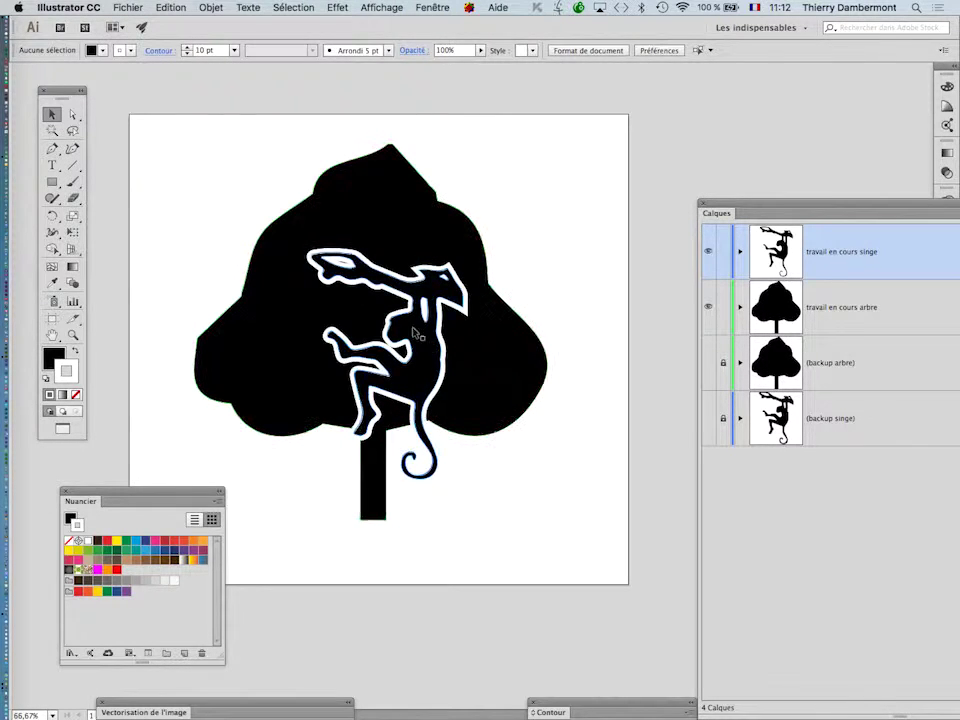
Try the monkey at several positions over the tree, and place it in the upper part of the crown
drag(464, 360, 466, 373)
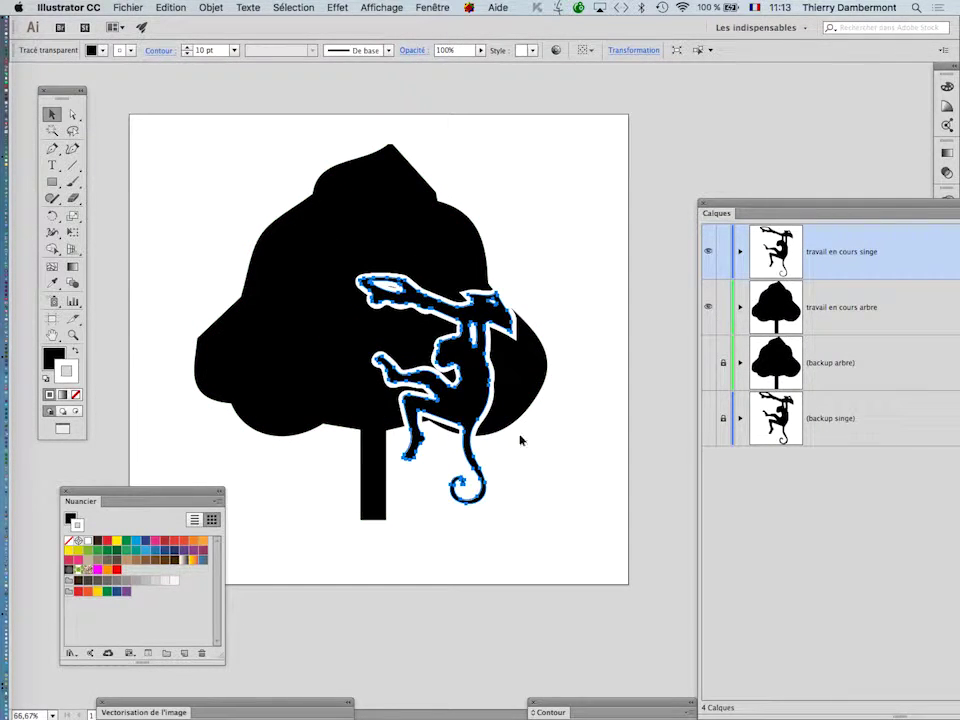
drag(487, 285, 487, 285)
click(571, 307)
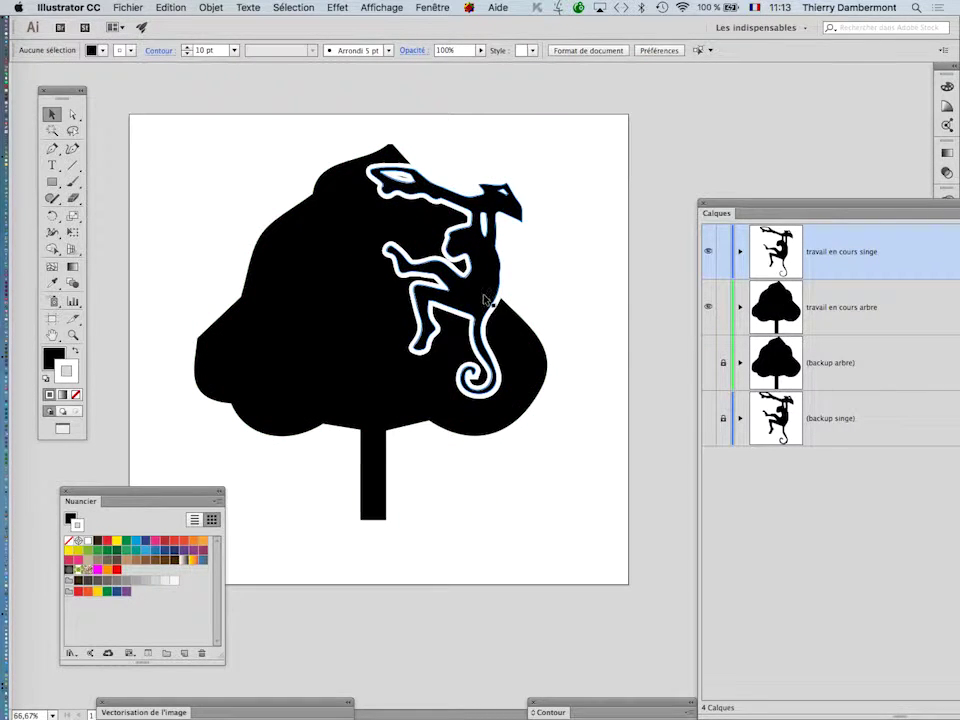
drag(438, 316, 438, 316)
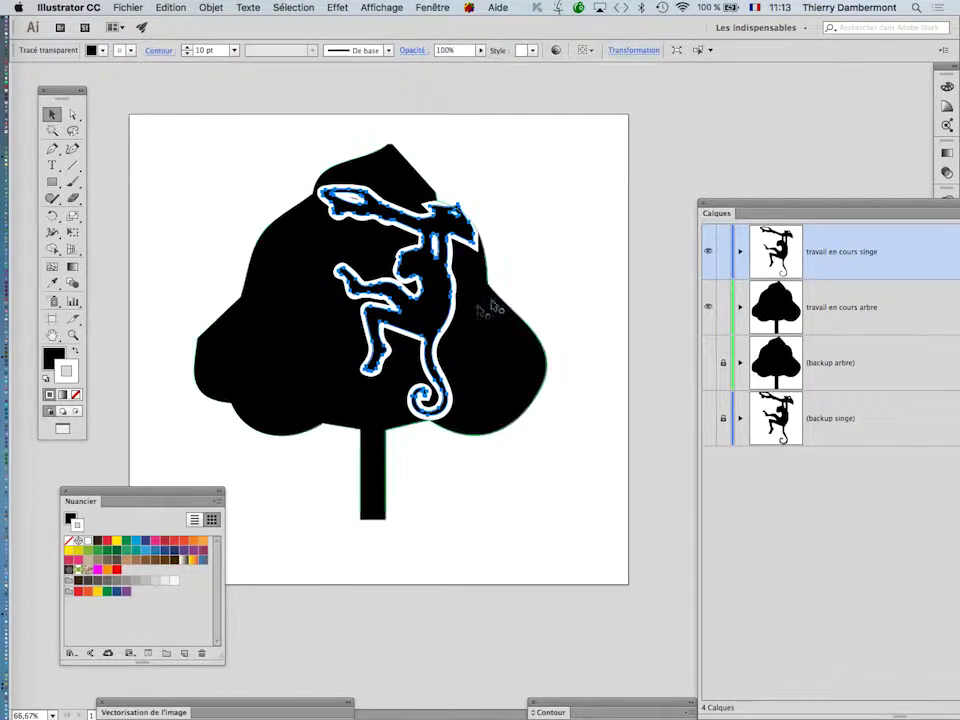
Lock the travail en cours arbre layer, and activate the Direct Selection tool with nothing selected on the artboard
drag(741, 213, 599, 93)
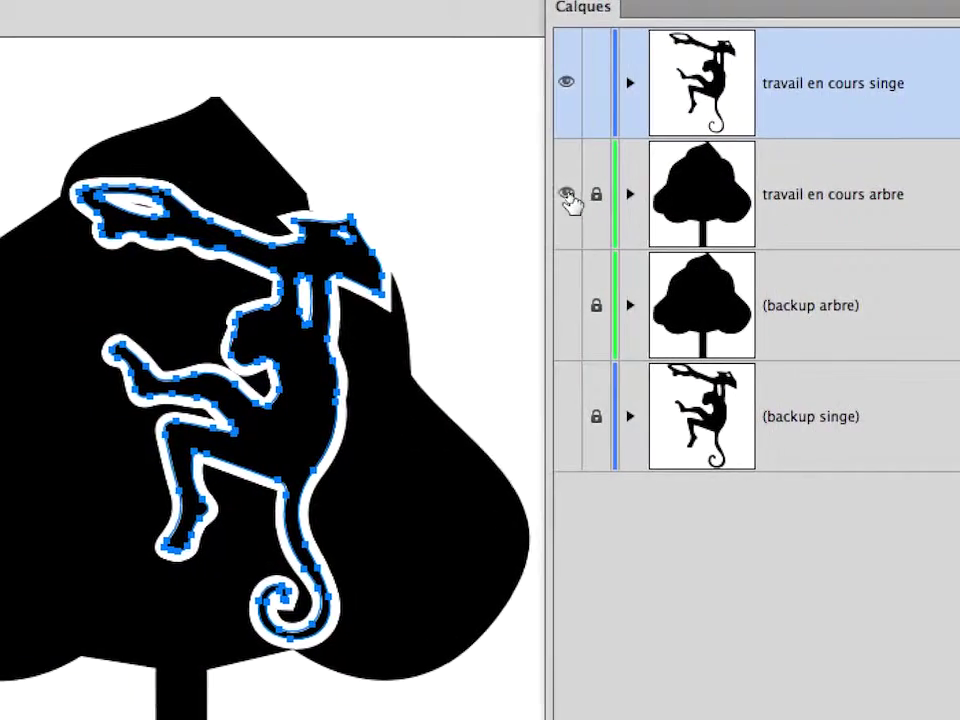
click(377, 188)
click(377, 188)
click(690, 200)
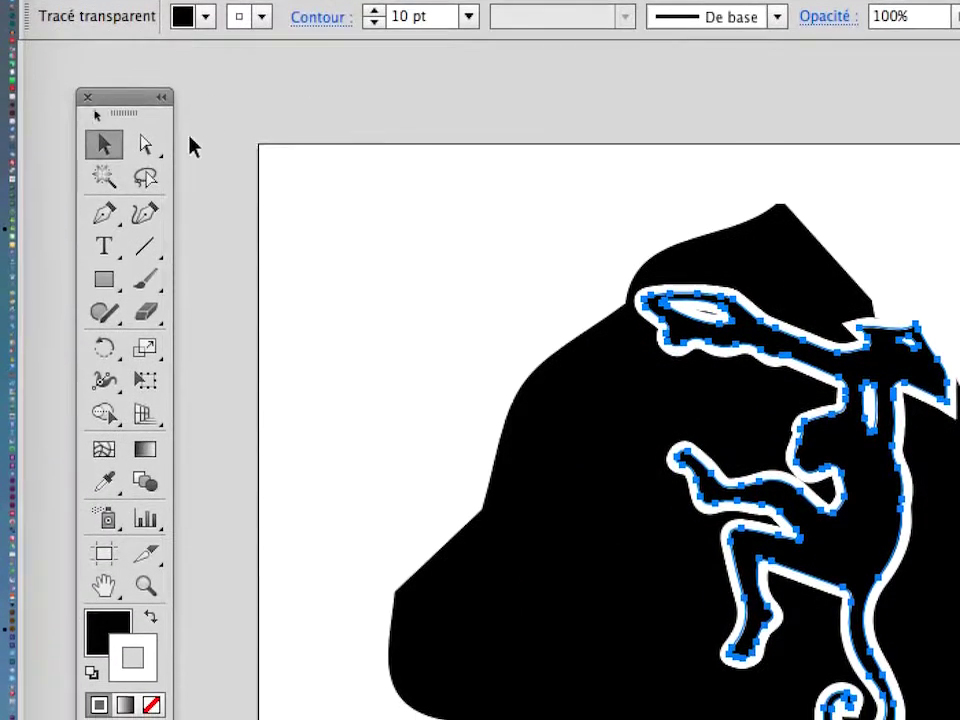
click(157, 143)
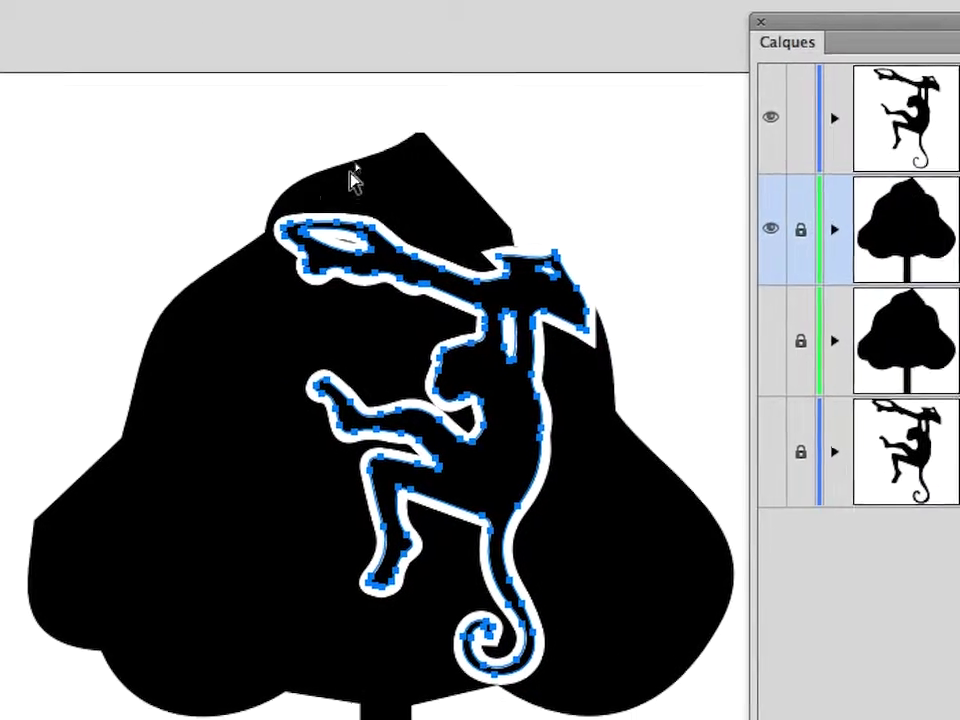
click(352, 180)
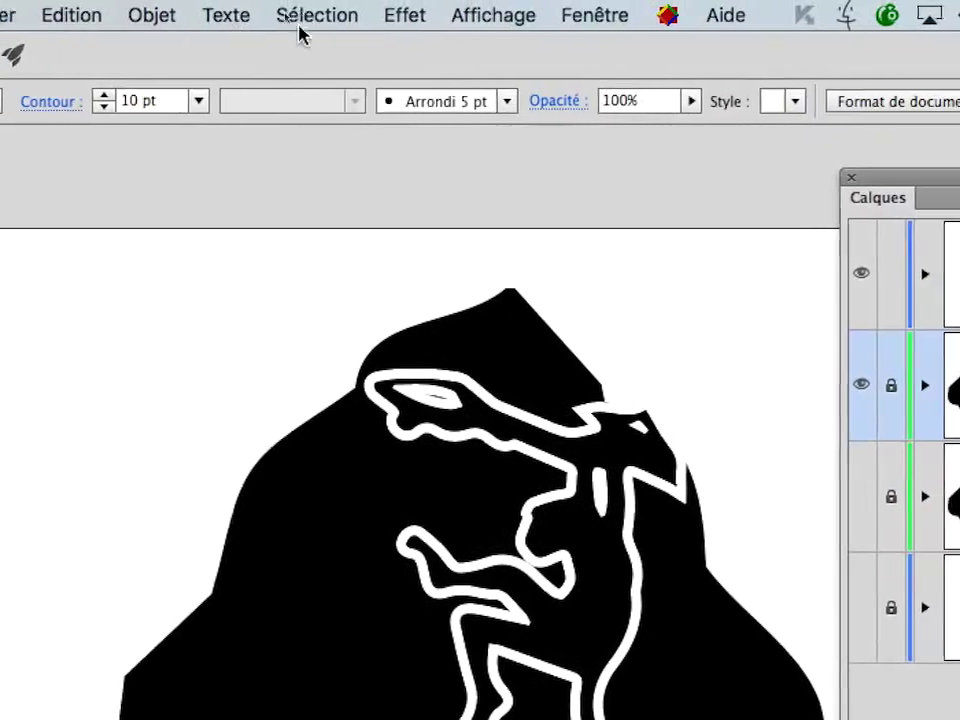
Display the artwork as outlines (Tracés) with the monkey's branch enlarged
click(368, 22)
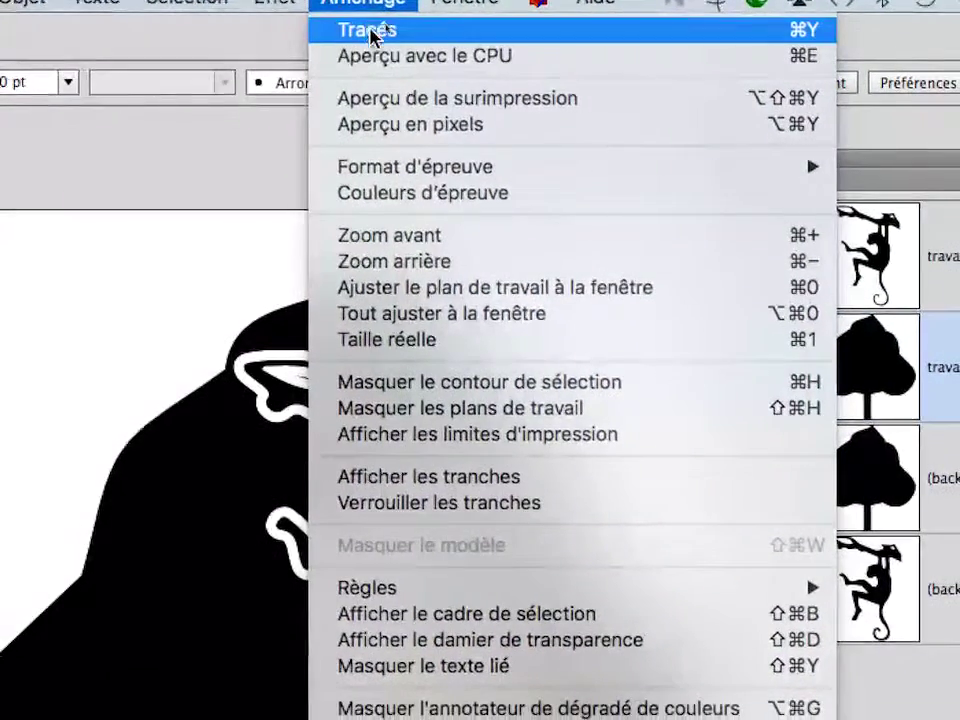
click(382, 52)
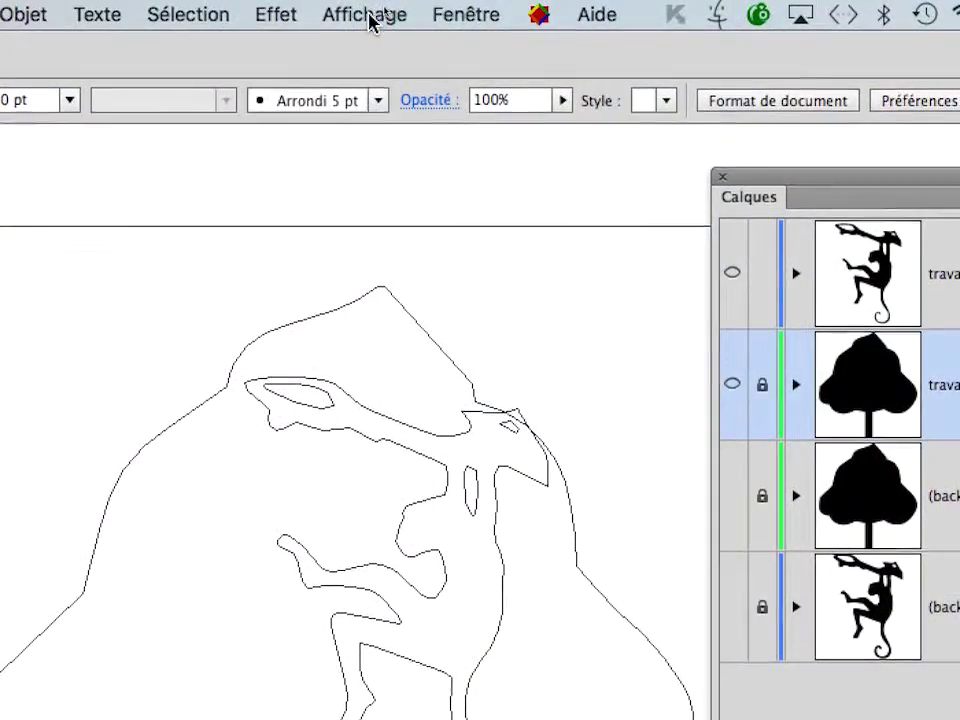
click(369, 15)
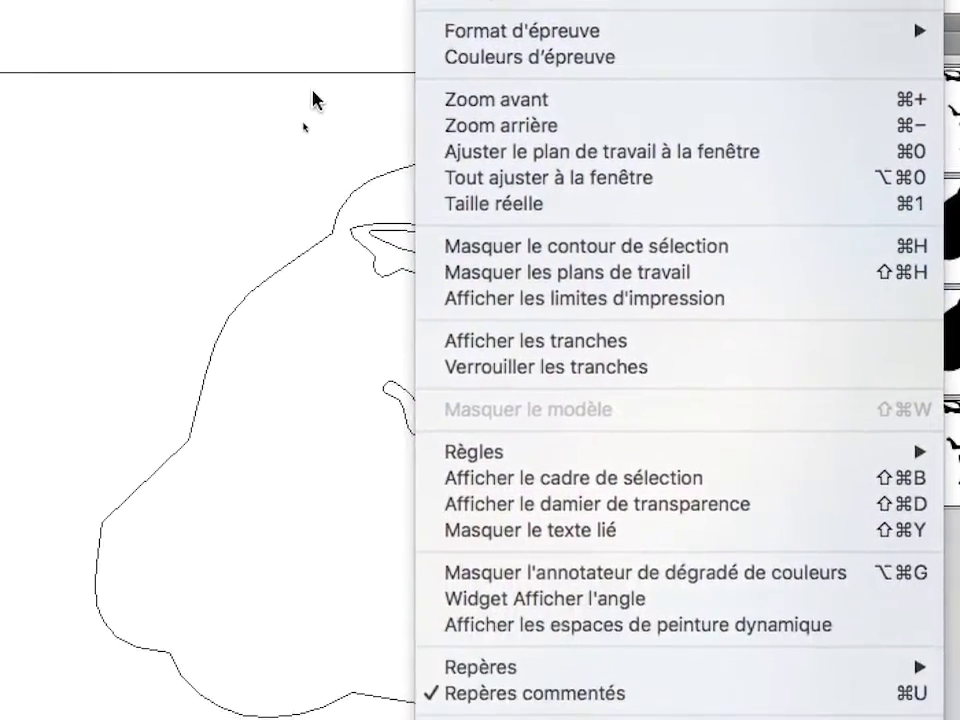
click(233, 219)
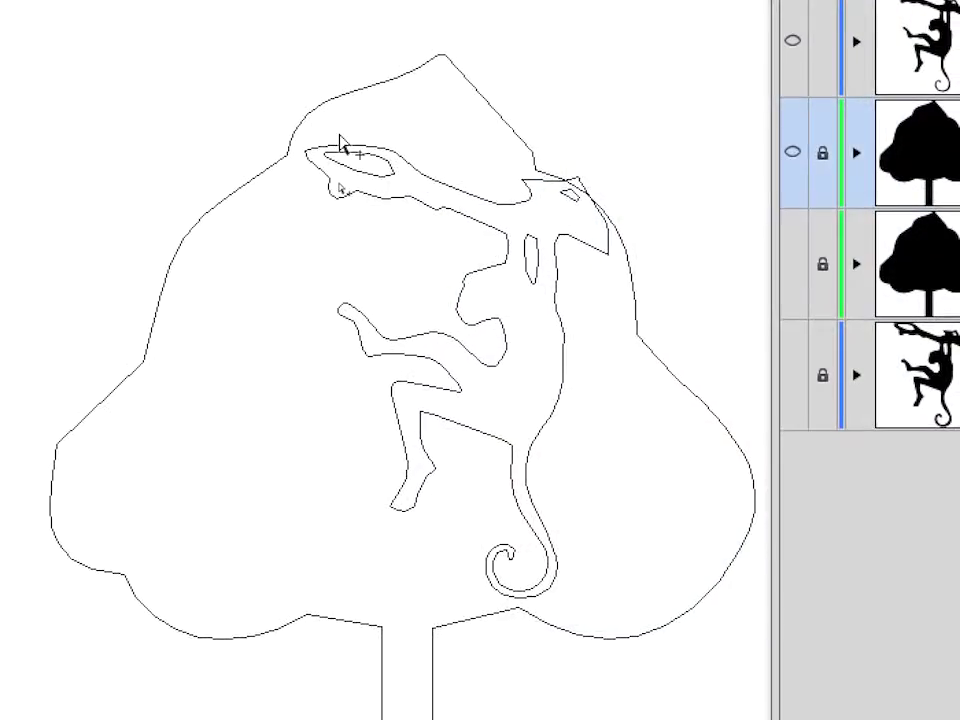
scroll(306, 336, up, 2)
drag(314, 135, 245, 127)
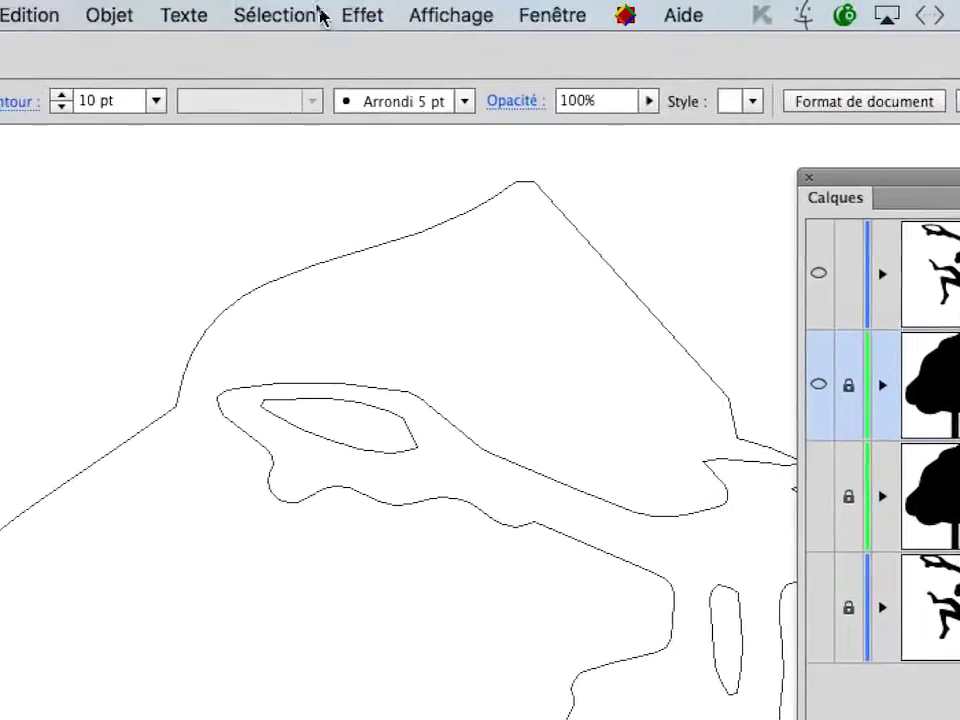
click(424, 14)
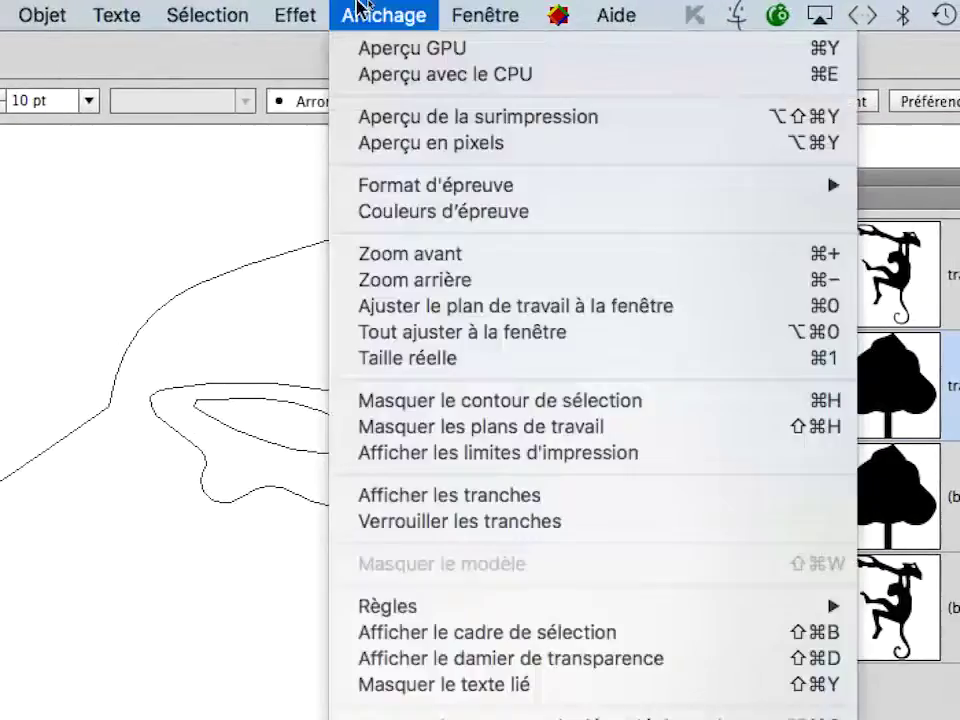
click(297, 330)
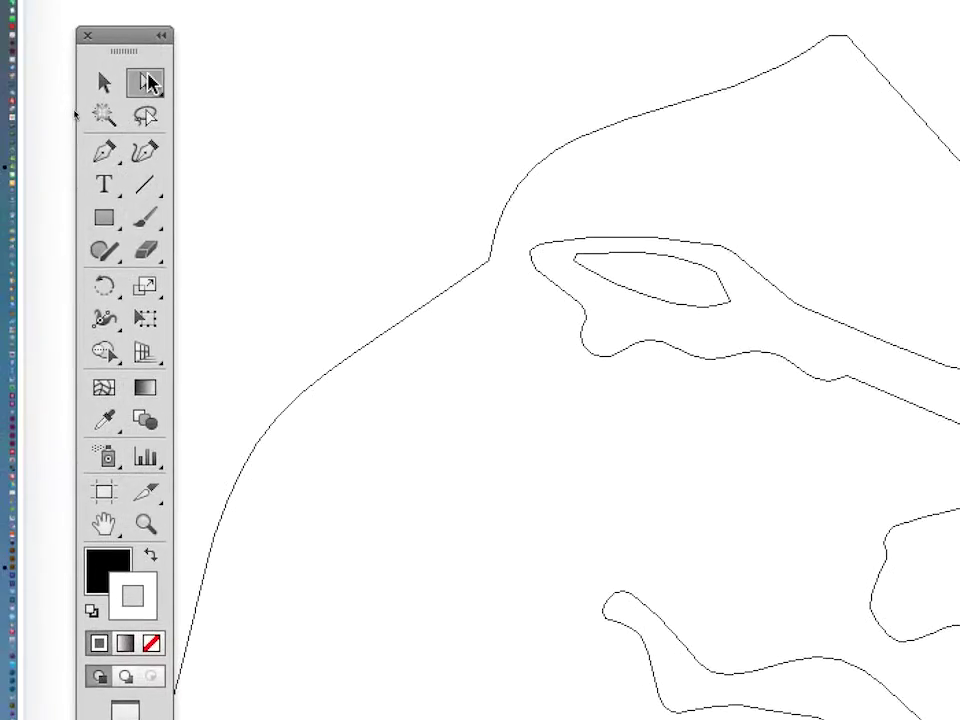
Delete the anchor points of the branch's left end and of its middle section up to the monkey's hands
drag(245, 118, 519, 320)
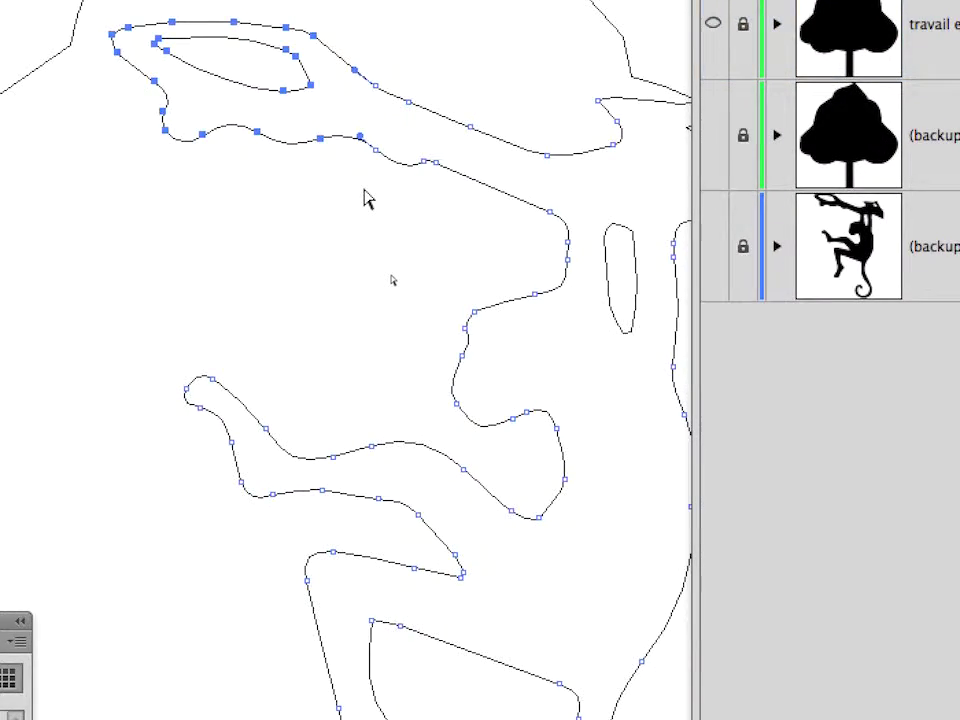
key(Delete)
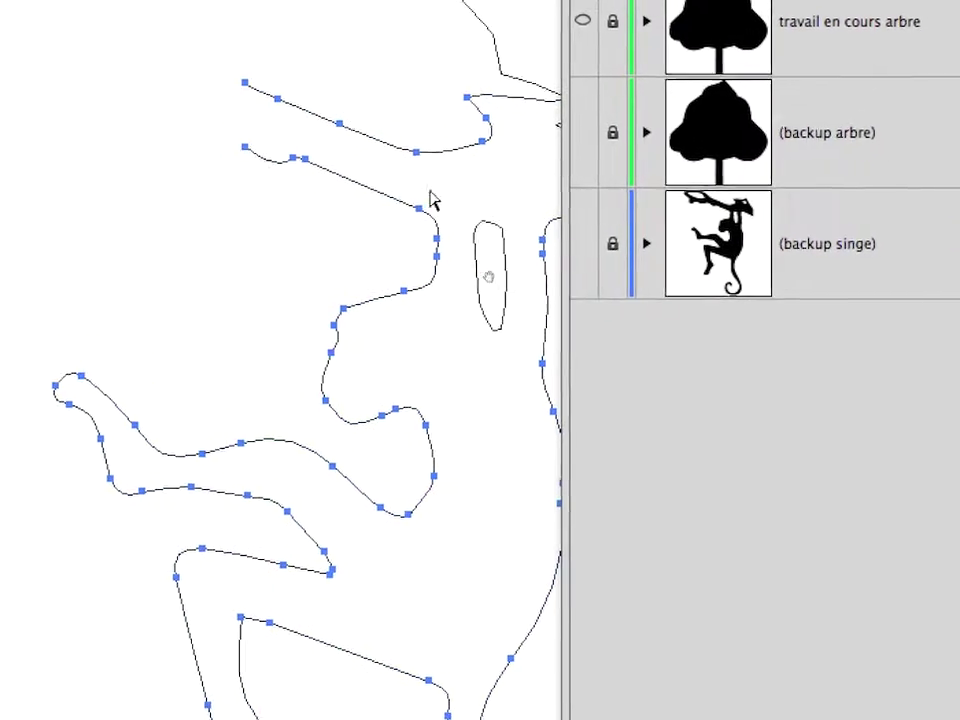
drag(404, 168, 203, 121)
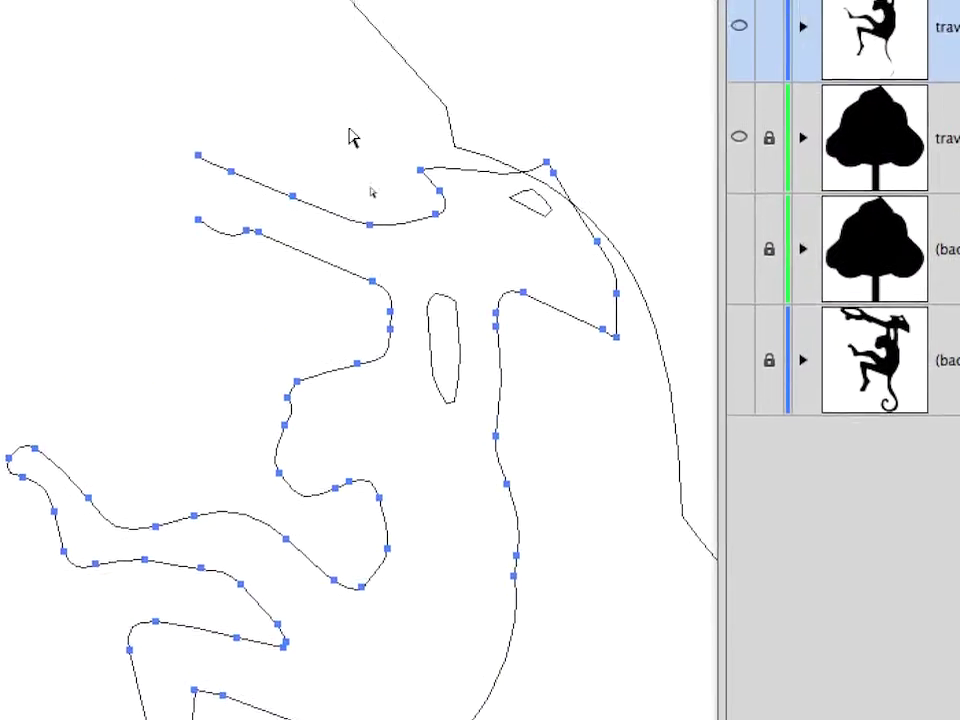
click(326, 121)
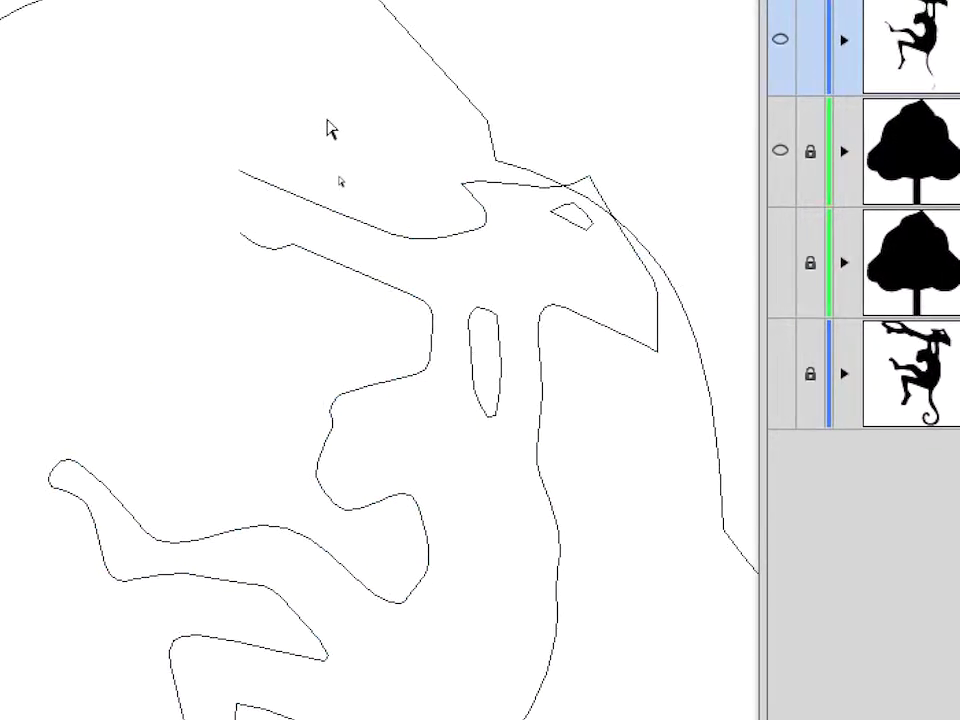
mouse_move(222, 123)
mouse_down()
mouse_move(278, 219)
mouse_move(420, 362)
mouse_up()
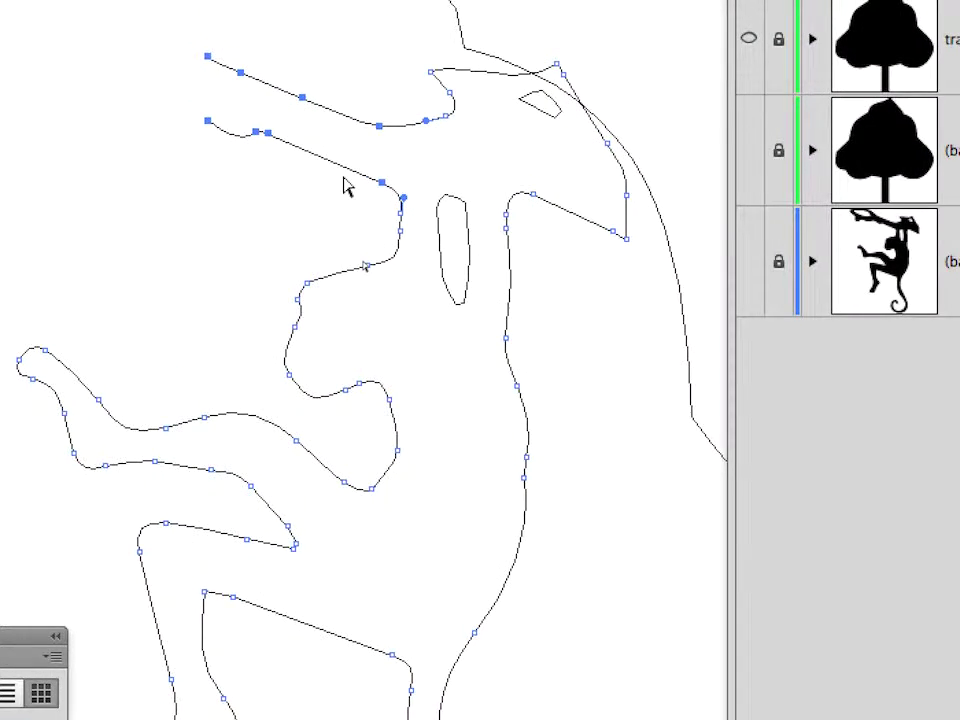
click(345, 186)
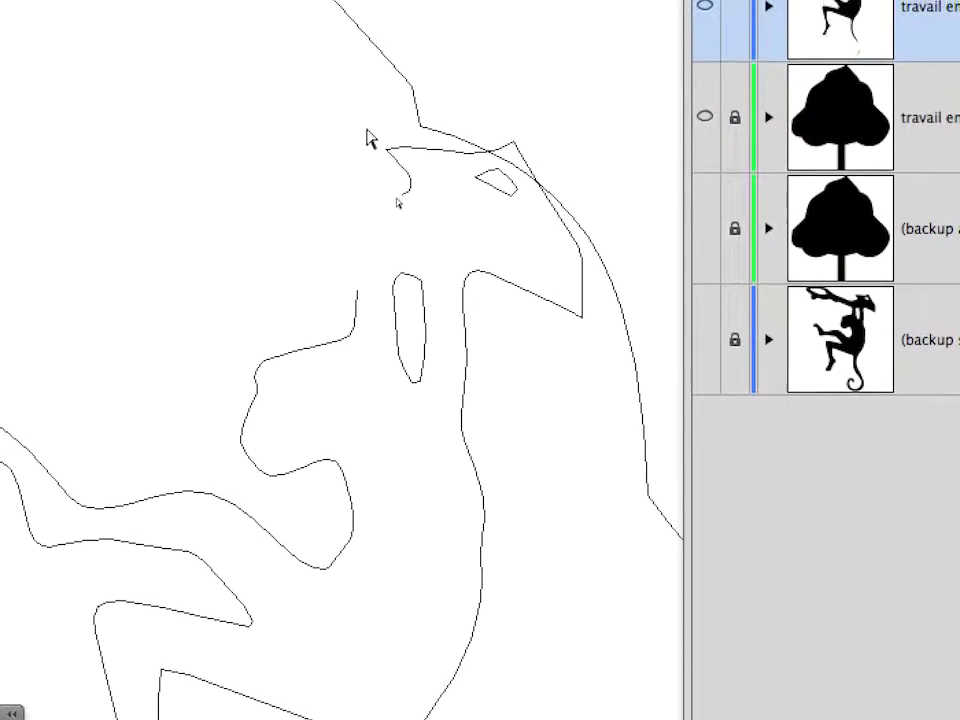
Delete the remaining anchor points of the branch's right end, including its small inner shape, and deselect the path
drag(367, 126, 589, 224)
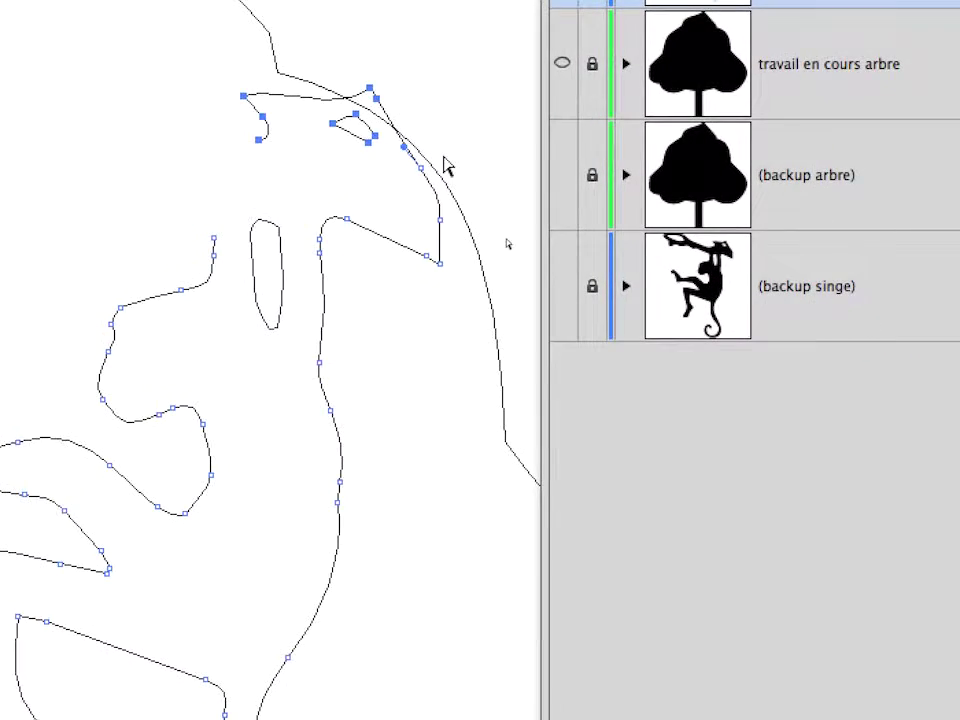
key(Delete)
drag(406, 143, 459, 214)
key(Delete)
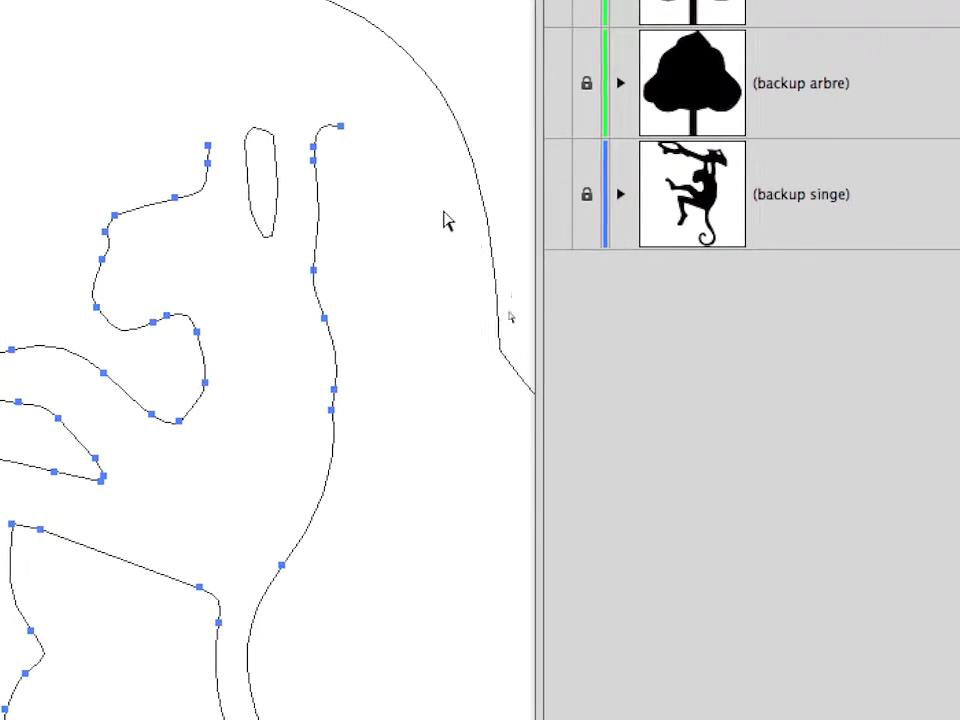
click(447, 222)
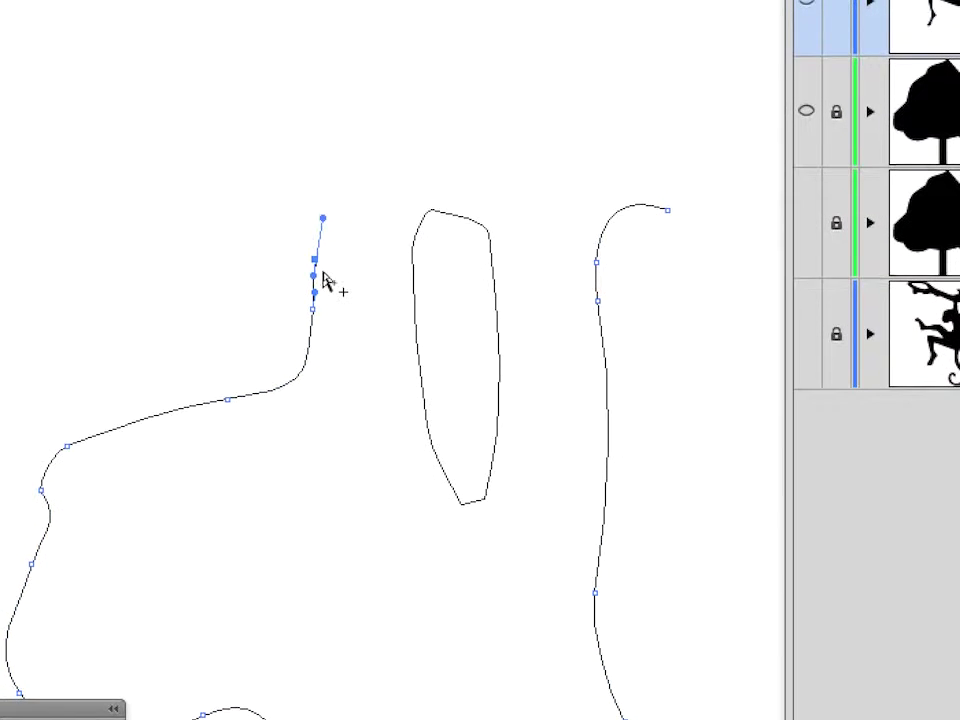
Curve the open end of the monkey's left arm outline with its direction handle, and reselect that end anchor point
scroll(322, 272, up, 2)
drag(295, 282, 269, 274)
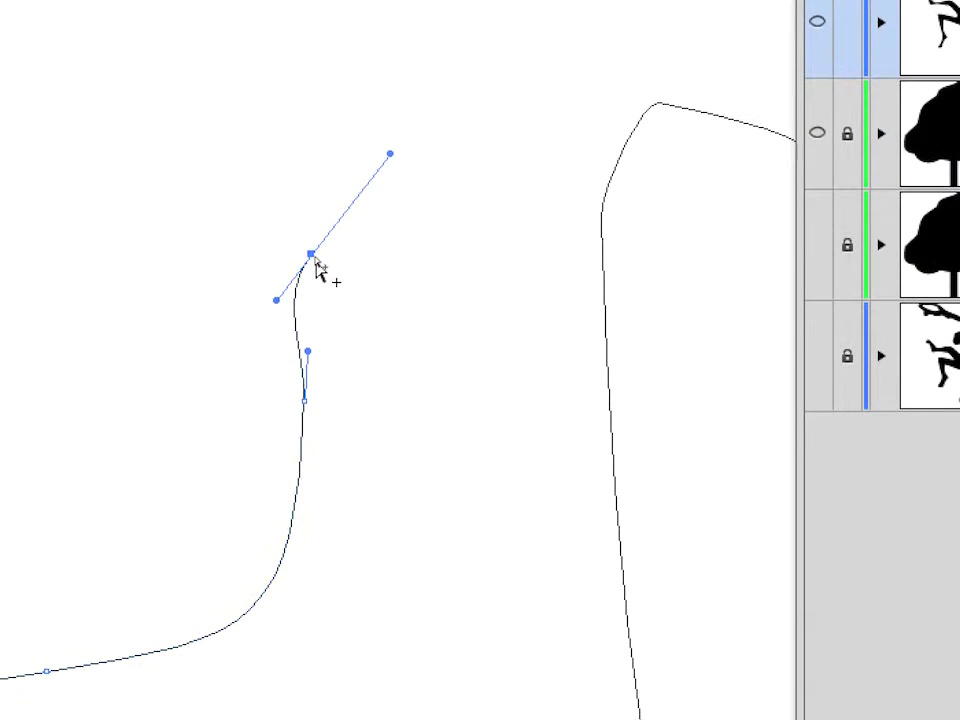
key(super+plus)
key(super+plus)
key(super+plus)
key(super+plus)
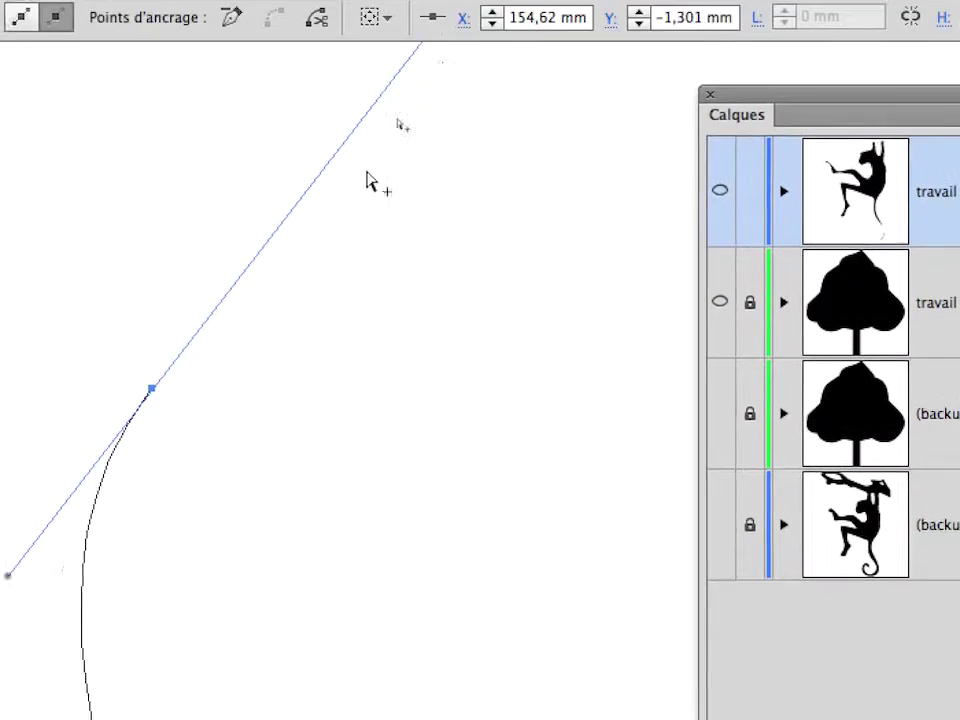
key(super+minus)
key(space)
drag(418, 111, 327, 363)
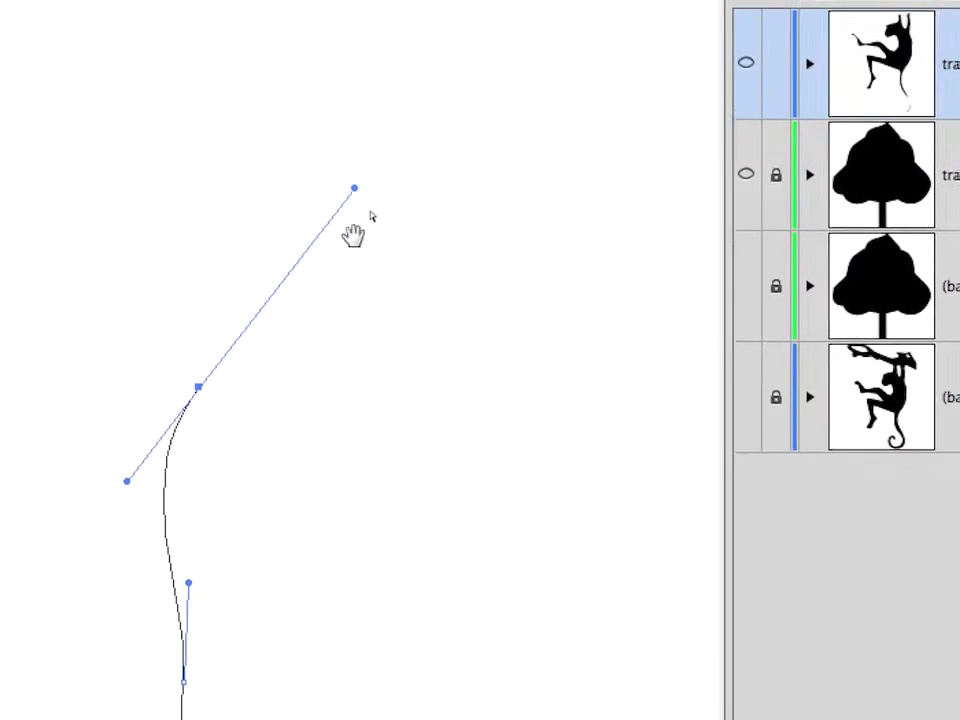
click(239, 403)
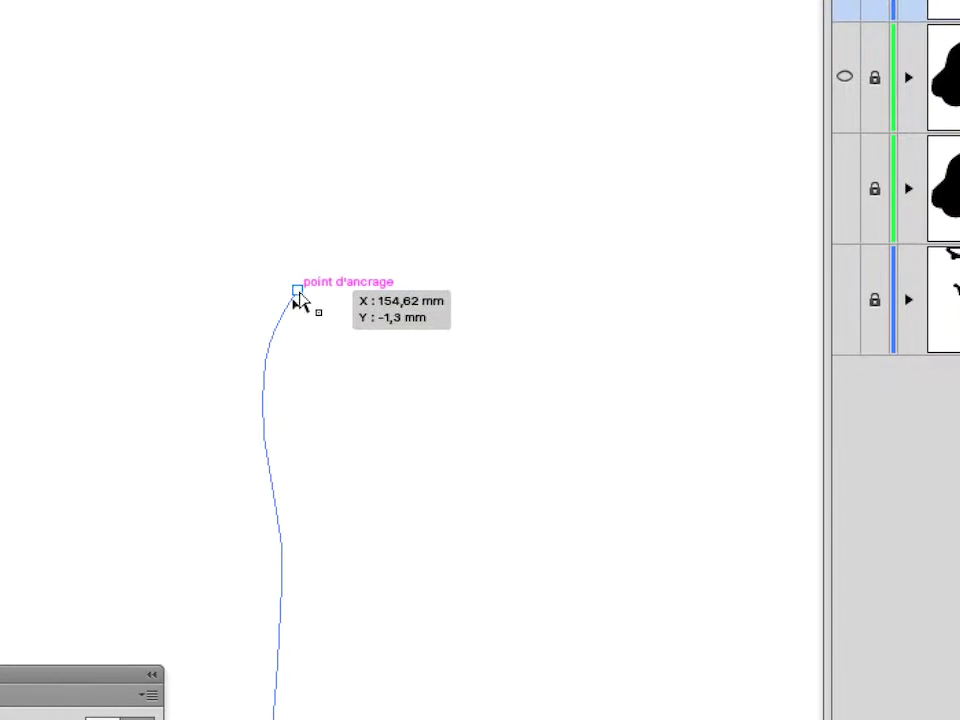
click(295, 295)
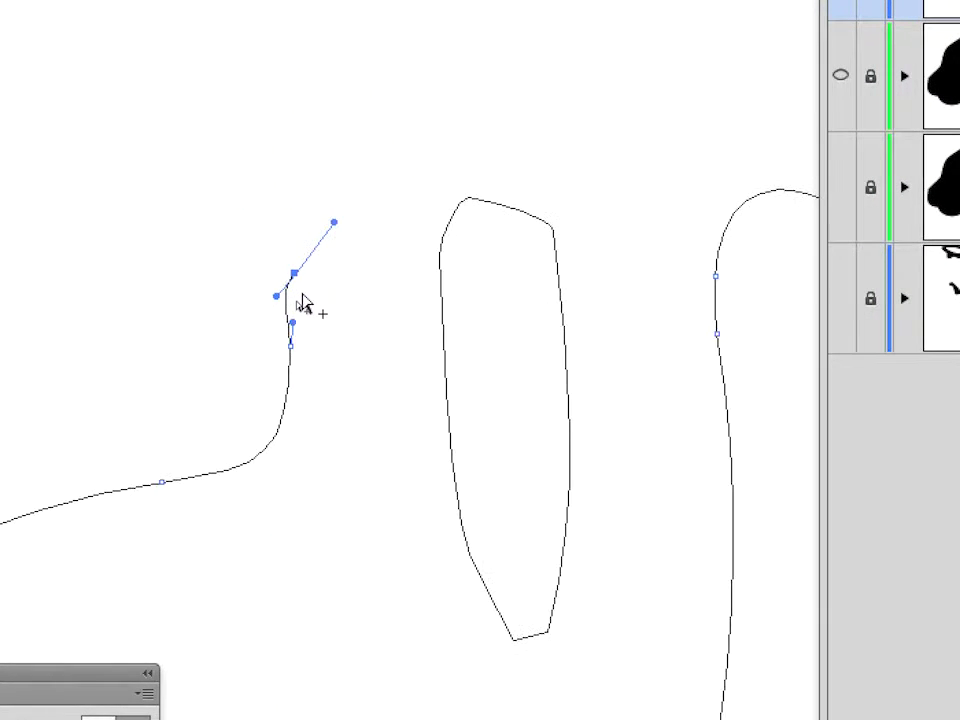
Draw the left hand's outline with the Pen tool, from the left arm's open end around to the inner wrist
key(super+minus)
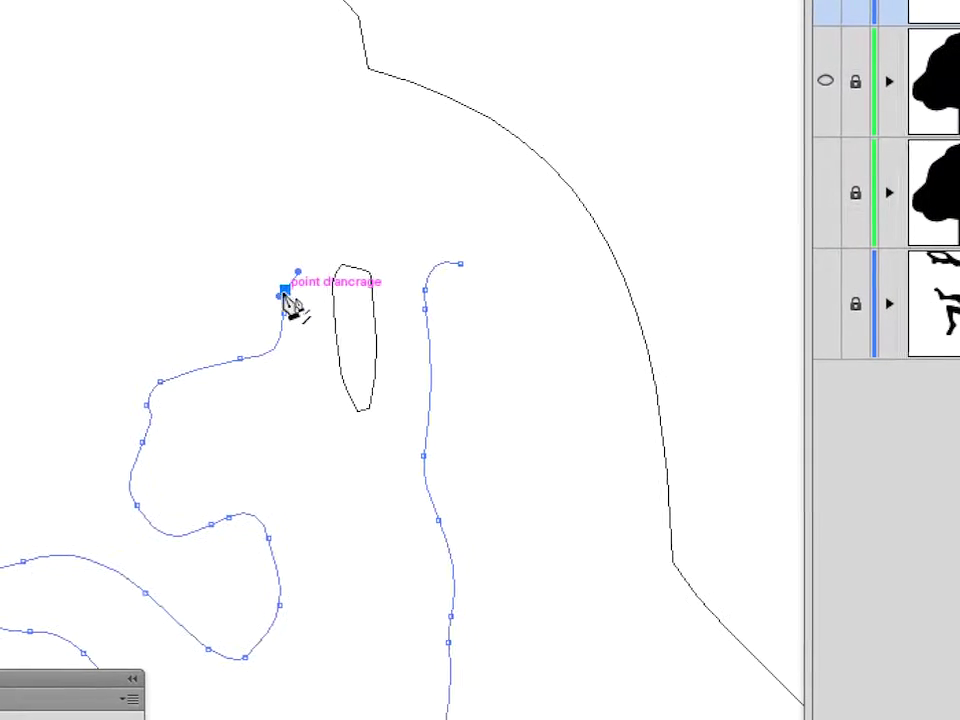
key(super+plus)
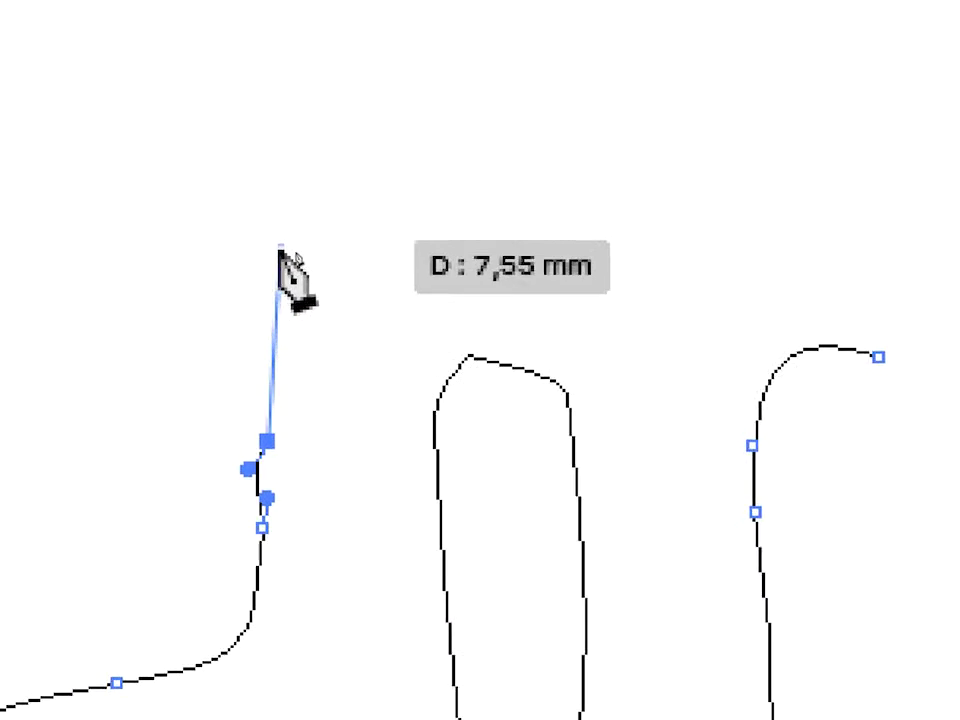
drag(289, 97, 267, 53)
drag(276, 121, 318, 87)
click(528, 101)
drag(320, 213, 316, 261)
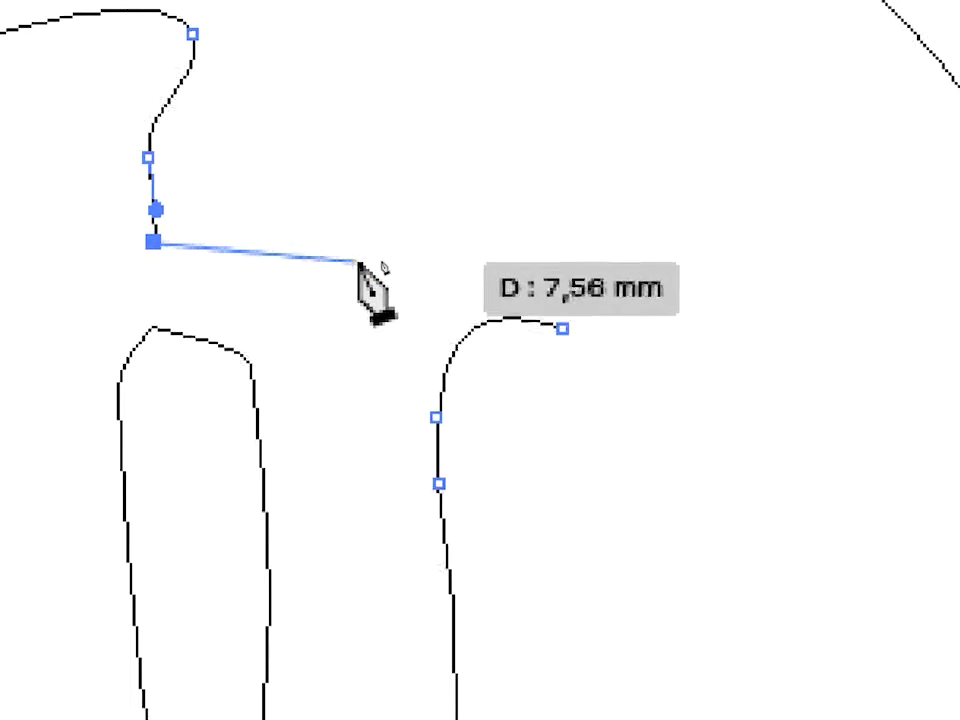
Continue the outline across and around the right hand, and close it on the right arm's end anchor point
drag(516, 275, 552, 273)
drag(365, 241, 345, 193)
drag(303, 145, 306, 97)
drag(363, 50, 392, 59)
drag(376, 212, 397, 255)
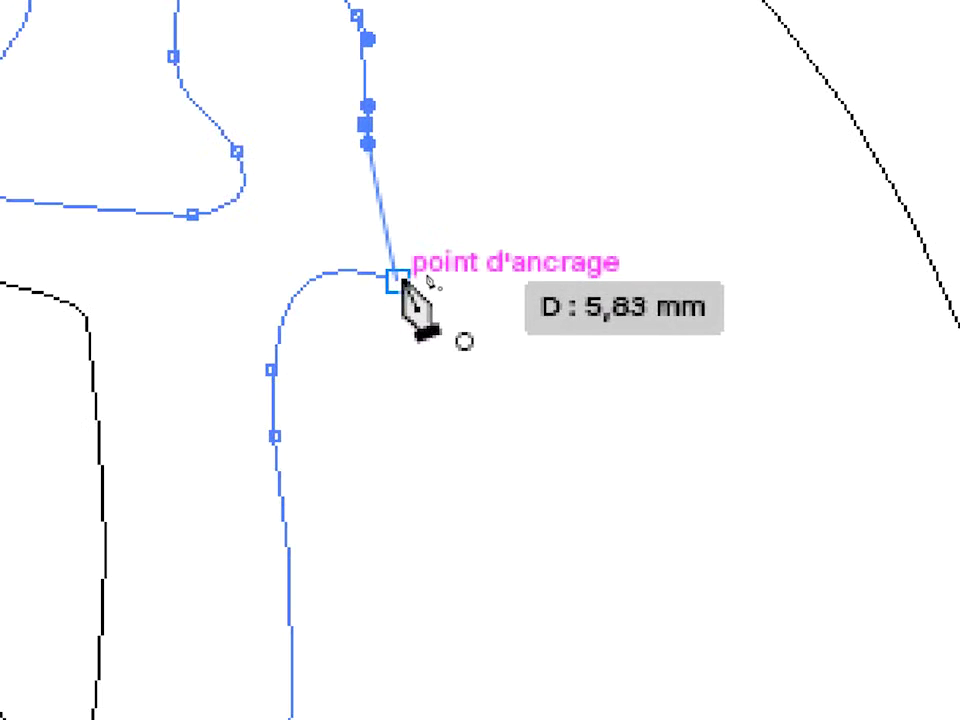
click(426, 390)
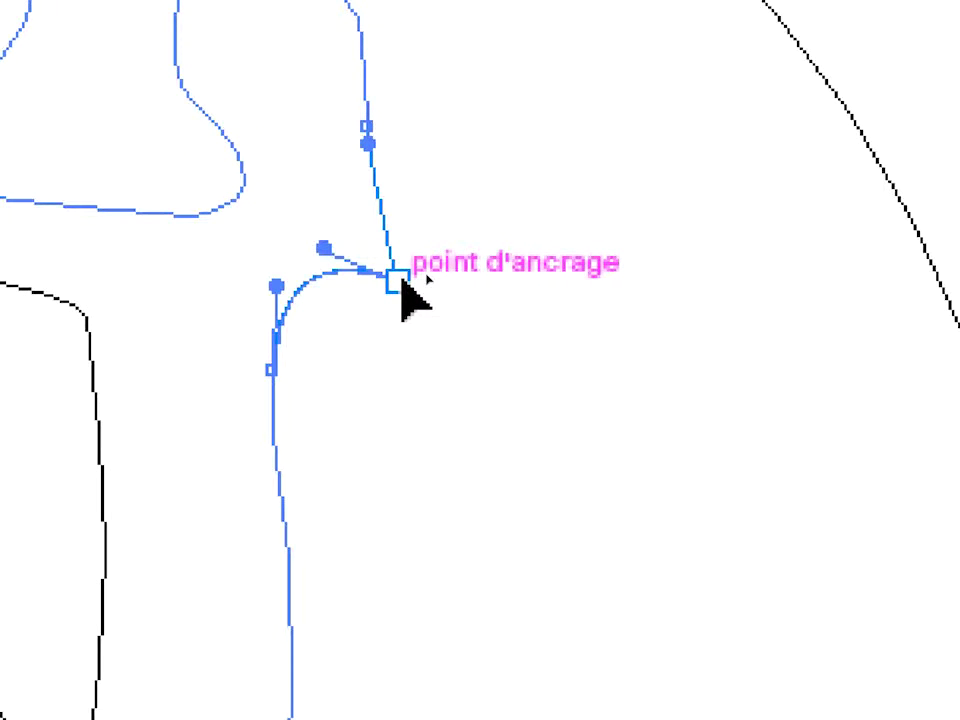
Smooth the right hand's outer wrist by adjusting the anchor points and handles where it meets the arm
drag(401, 278, 396, 283)
drag(386, 286, 378, 280)
key(p)
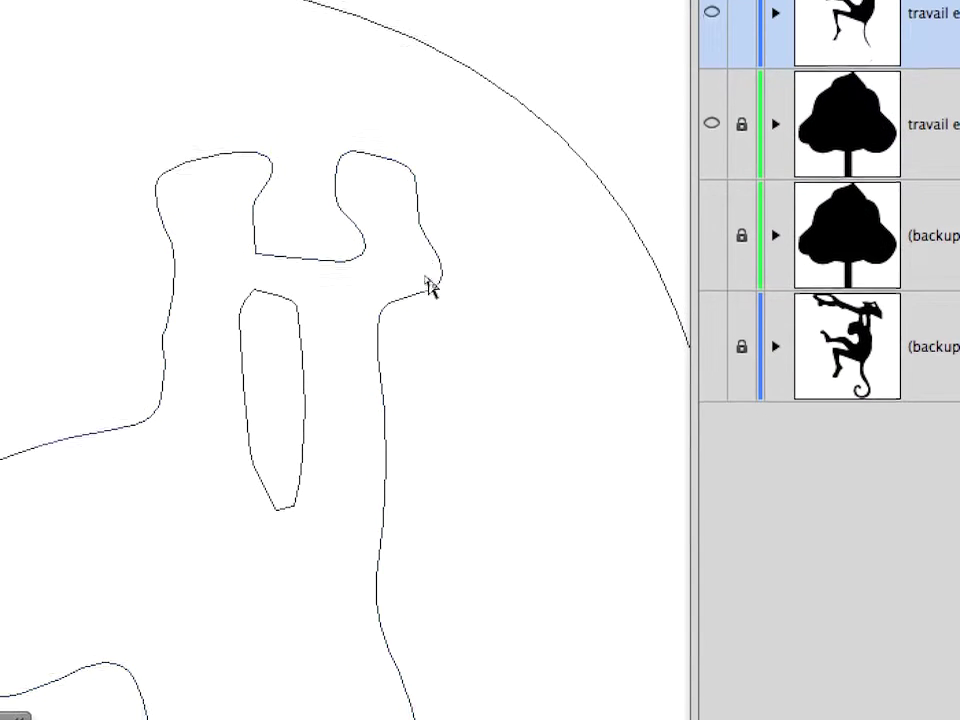
drag(428, 285, 429, 233)
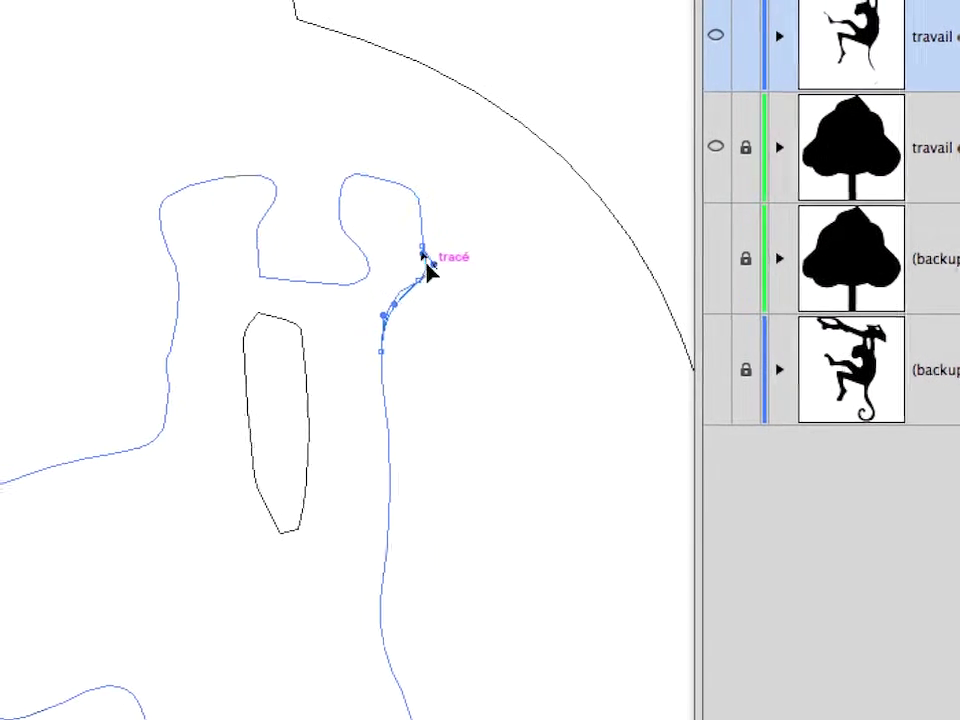
click(431, 280)
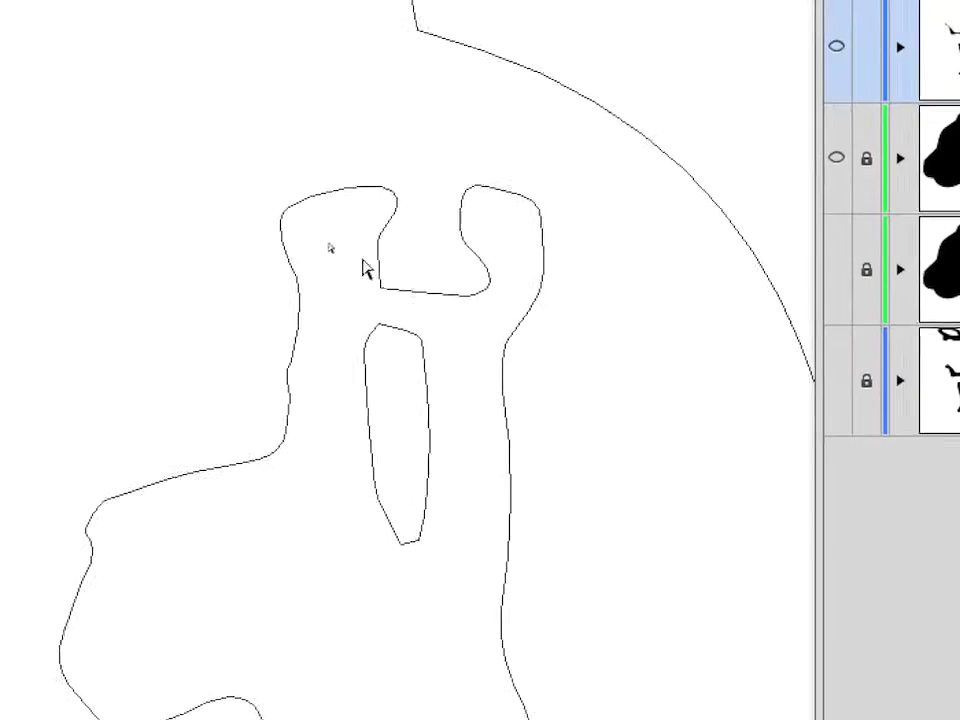
Reshape the left forearm's outer edge into a smoother line below the wrist and deselect the path
drag(283, 188, 322, 322)
drag(340, 263, 349, 296)
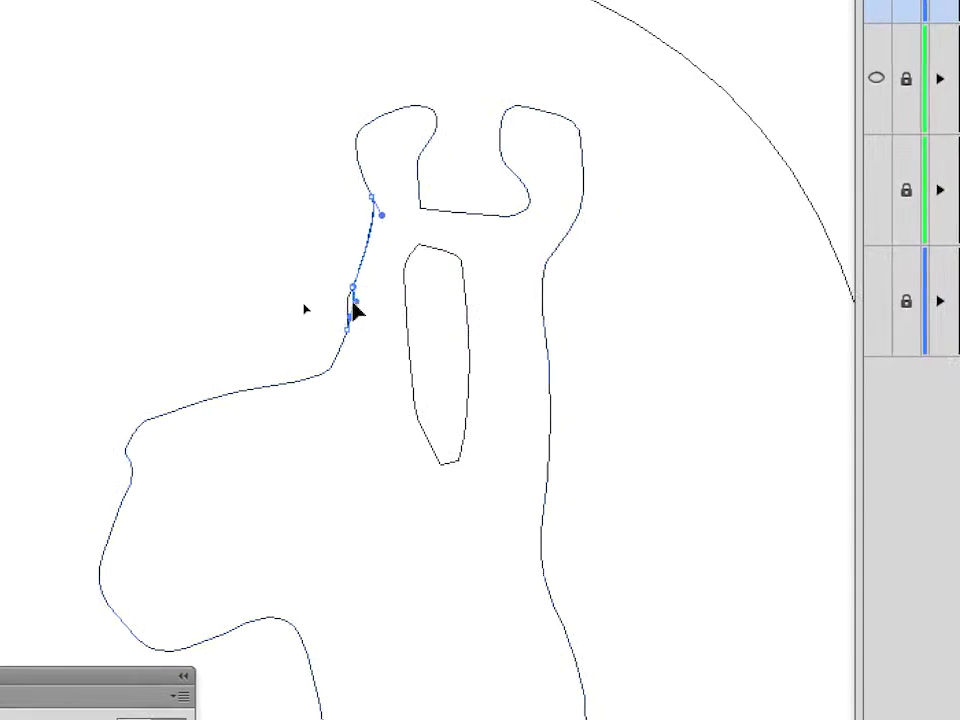
key(ctrl+z)
click(356, 291)
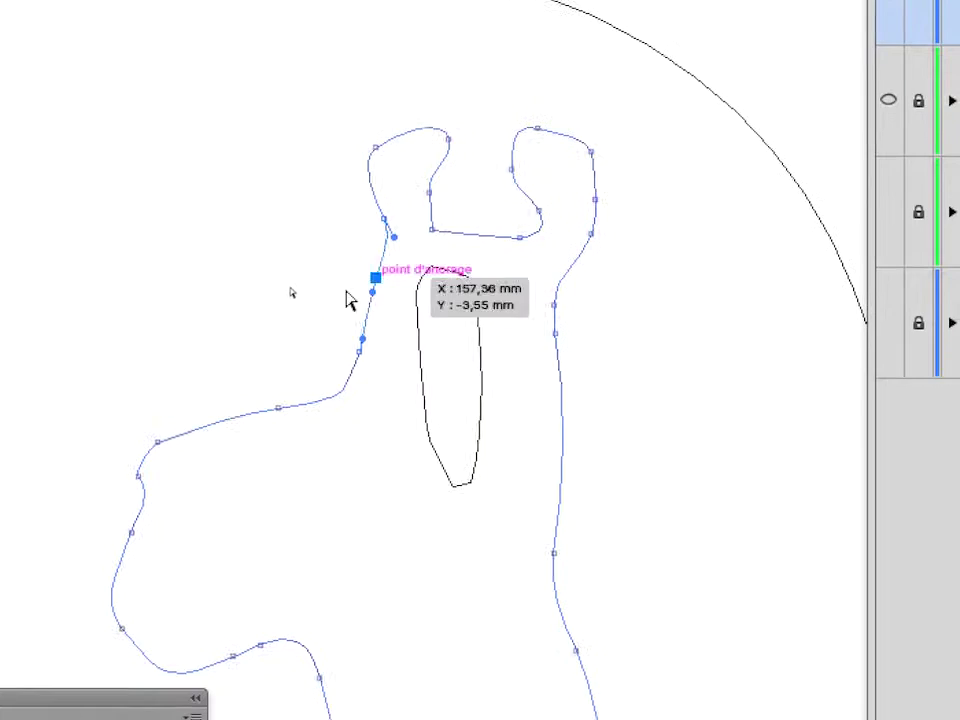
click(343, 300)
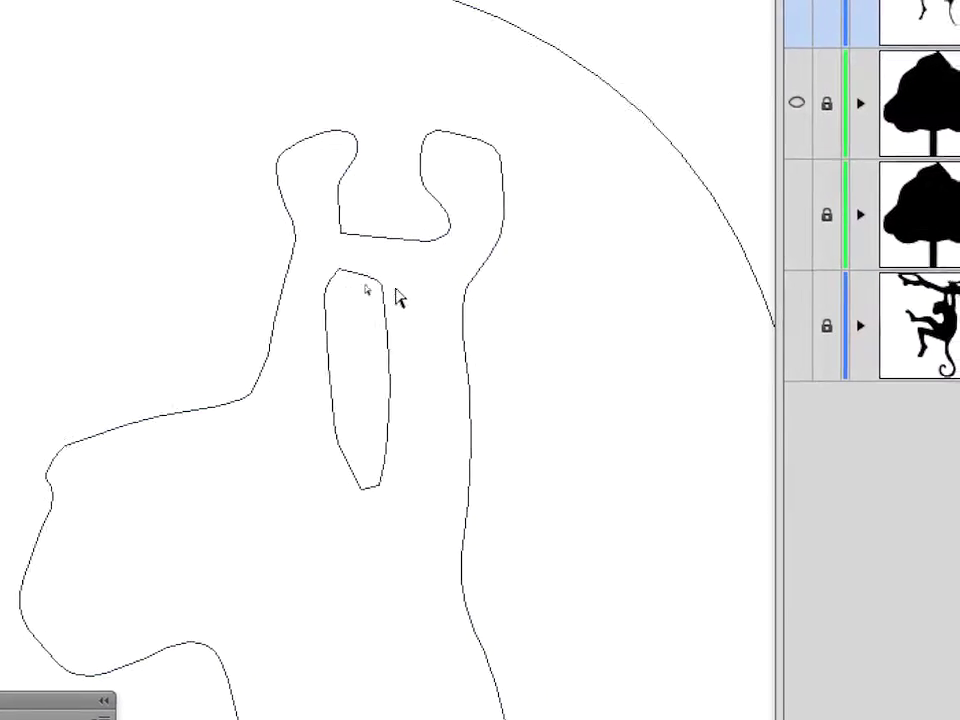
Widen the inner shape between the arms by moving its right anchor points outward, and curve its lower left edge
click(450, 268)
alt+click(381, 285)
drag(397, 275, 431, 514)
drag(403, 373, 403, 357)
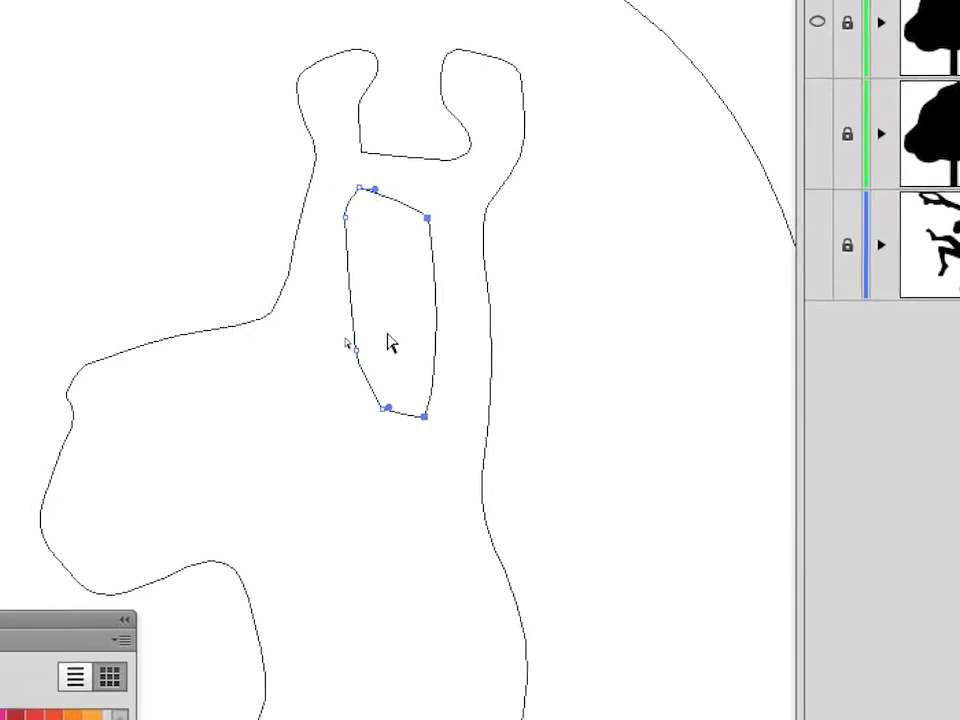
click(220, 138)
click(377, 348)
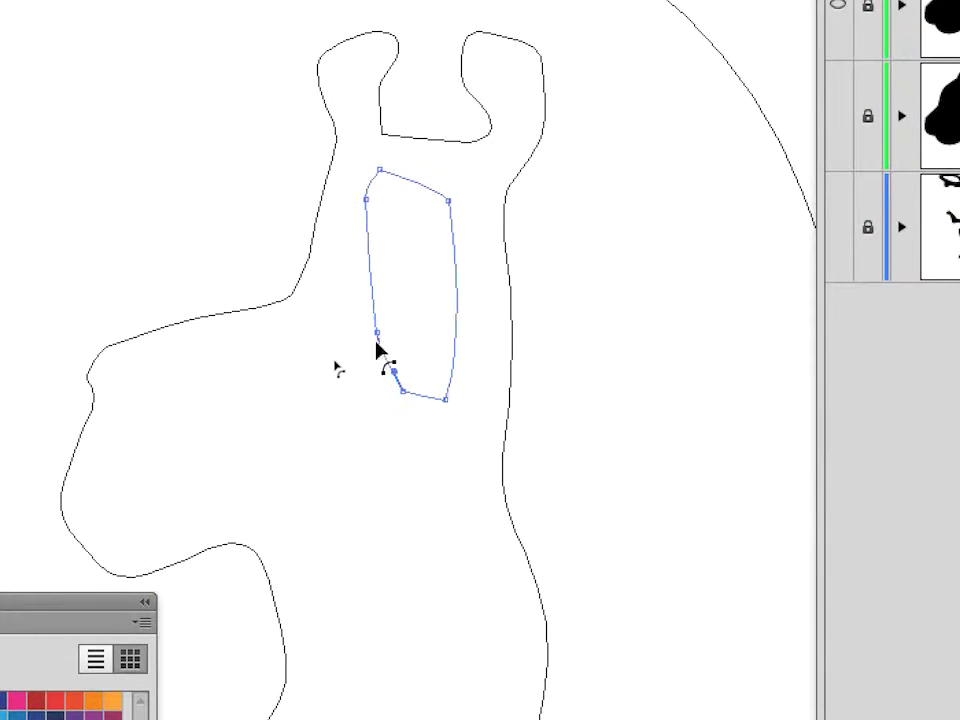
drag(379, 349, 368, 340)
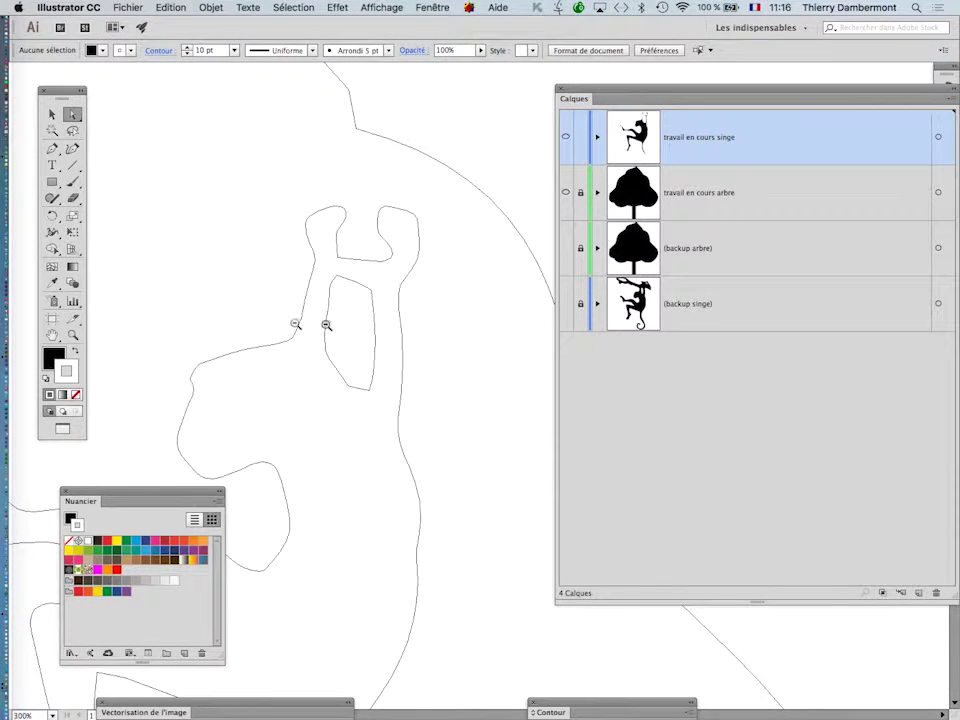
Delete the anchor point and segments that link the left hand to the right hand
alt+super+click(334, 316)
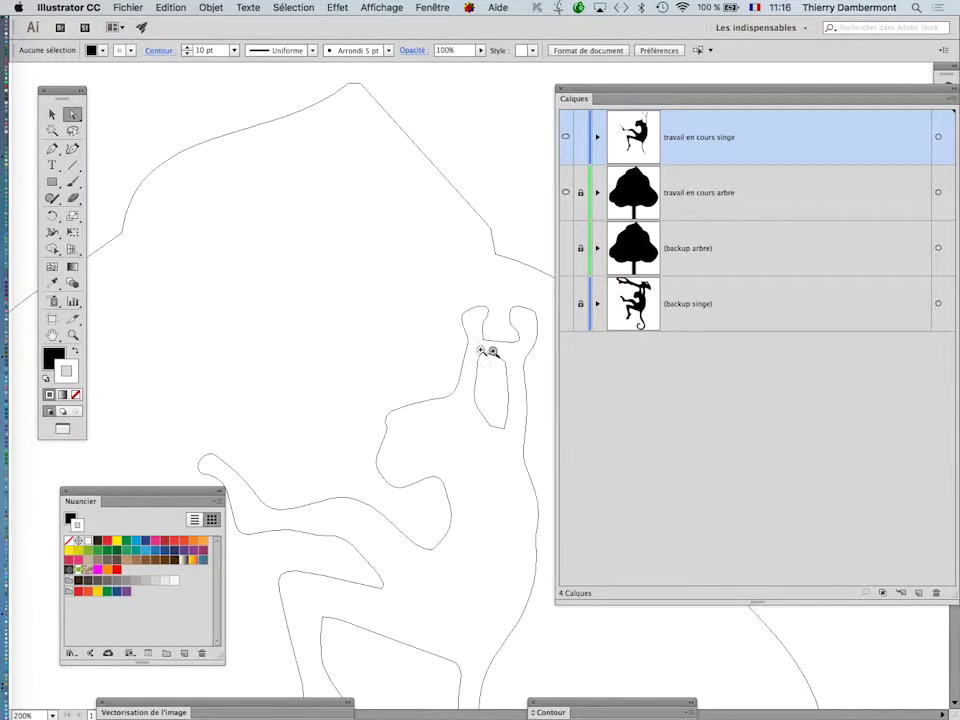
super+click(493, 352)
super+click(497, 352)
super+click(498, 354)
drag(429, 427, 378, 284)
super+click(372, 325)
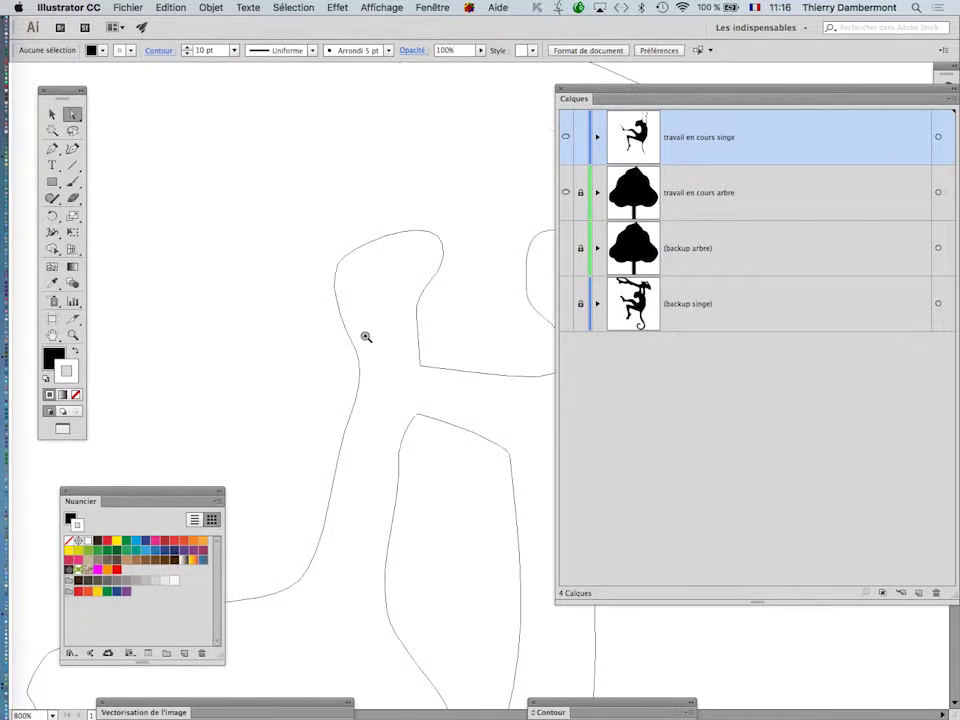
drag(407, 348, 259, 214)
click(315, 229)
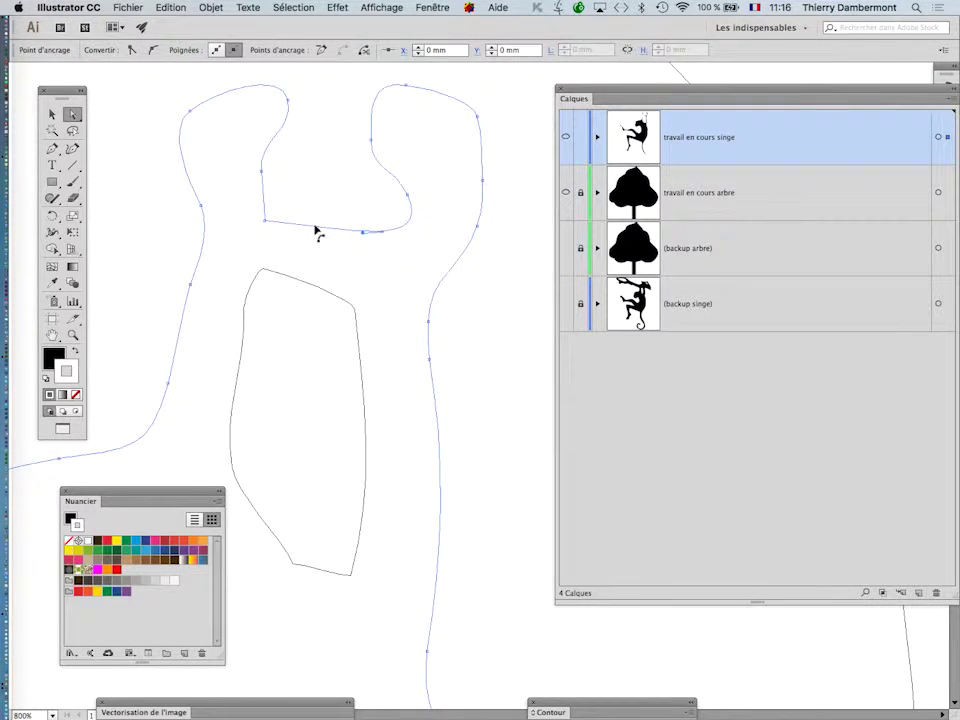
drag(383, 237, 384, 238)
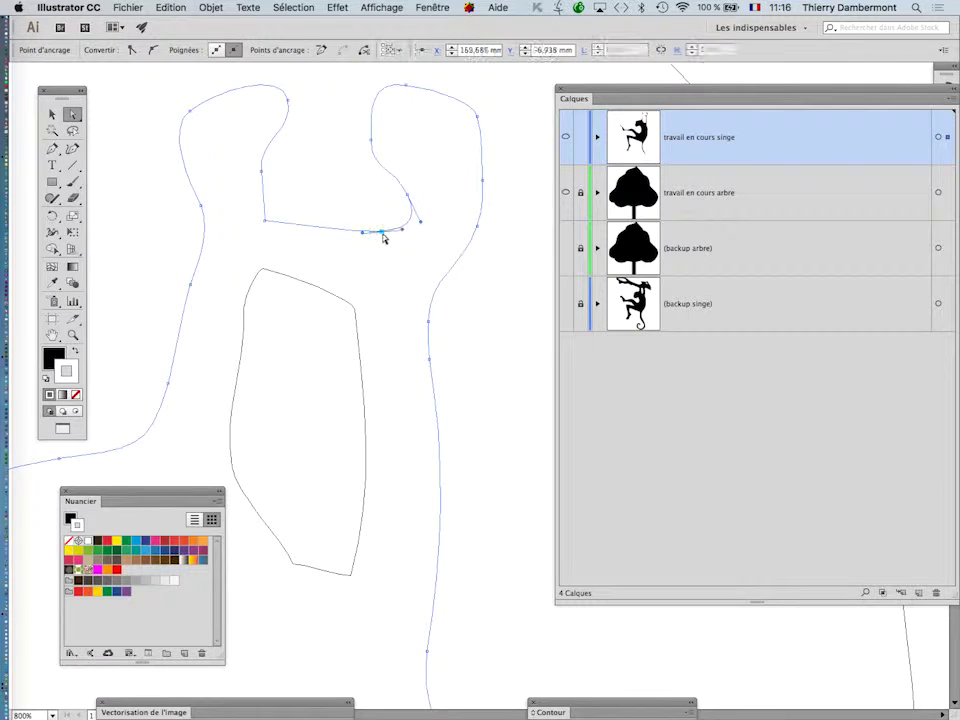
key(Delete)
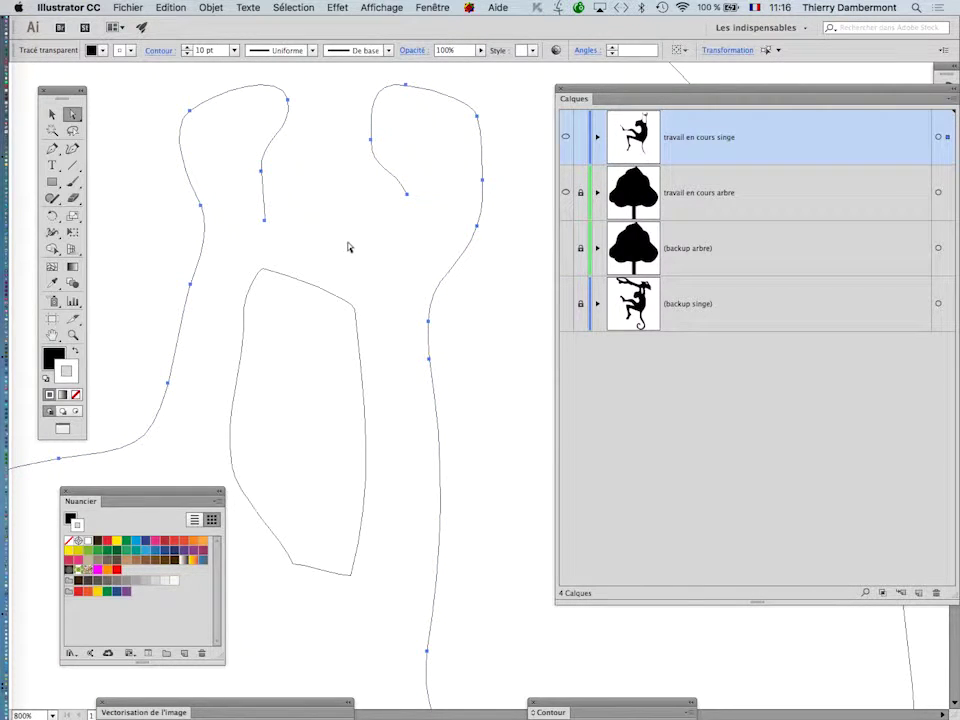
Delete the upper segment of the inner shape between the arms and deselect the open path
click(328, 292)
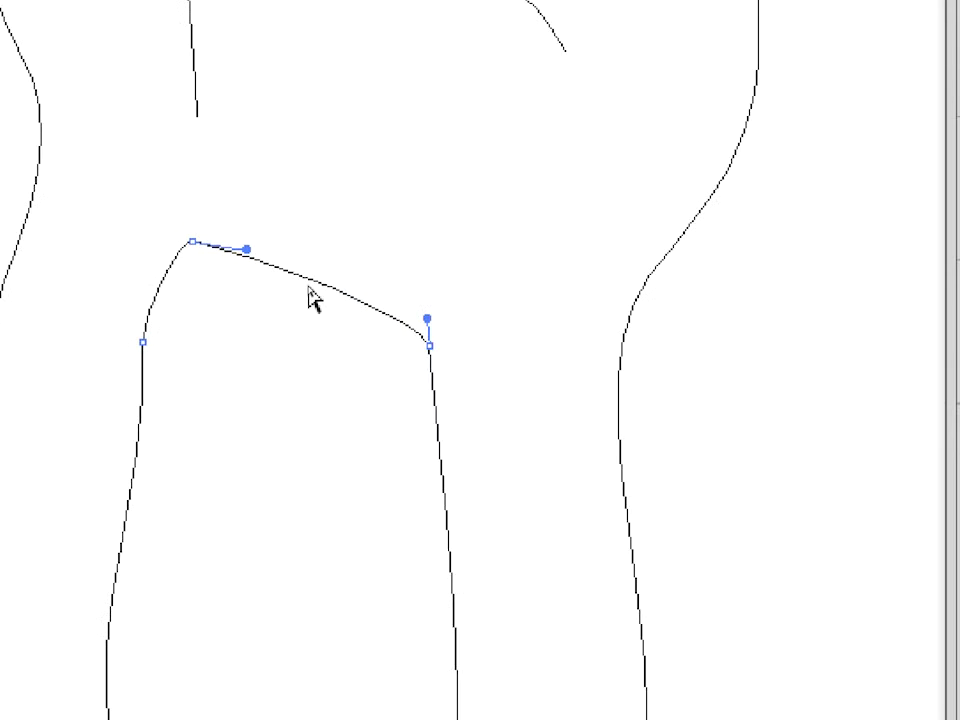
key(Delete)
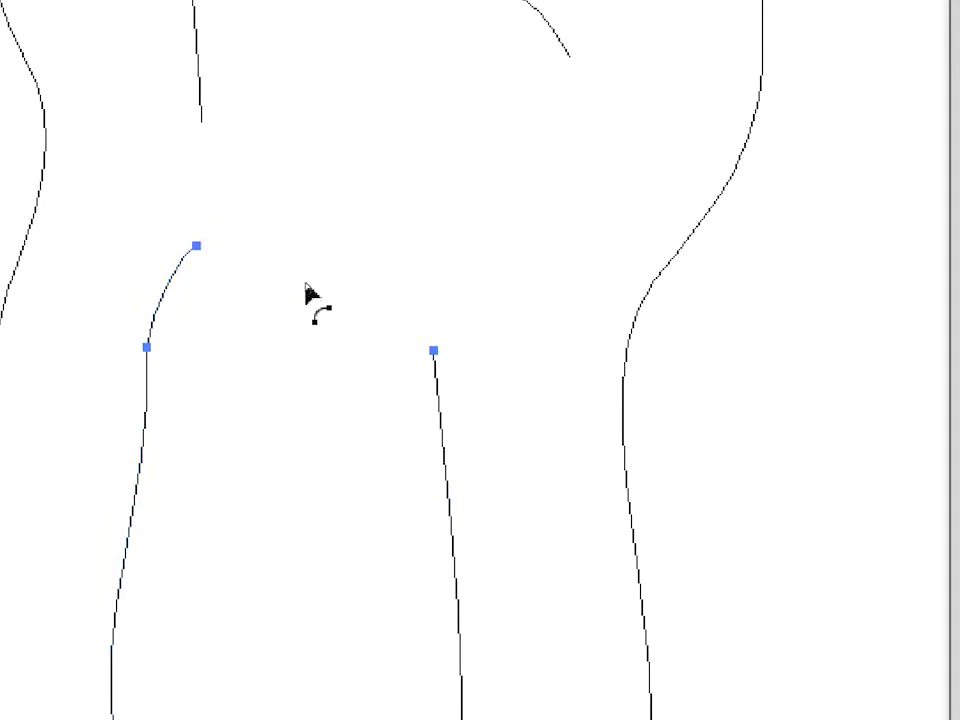
click(306, 285)
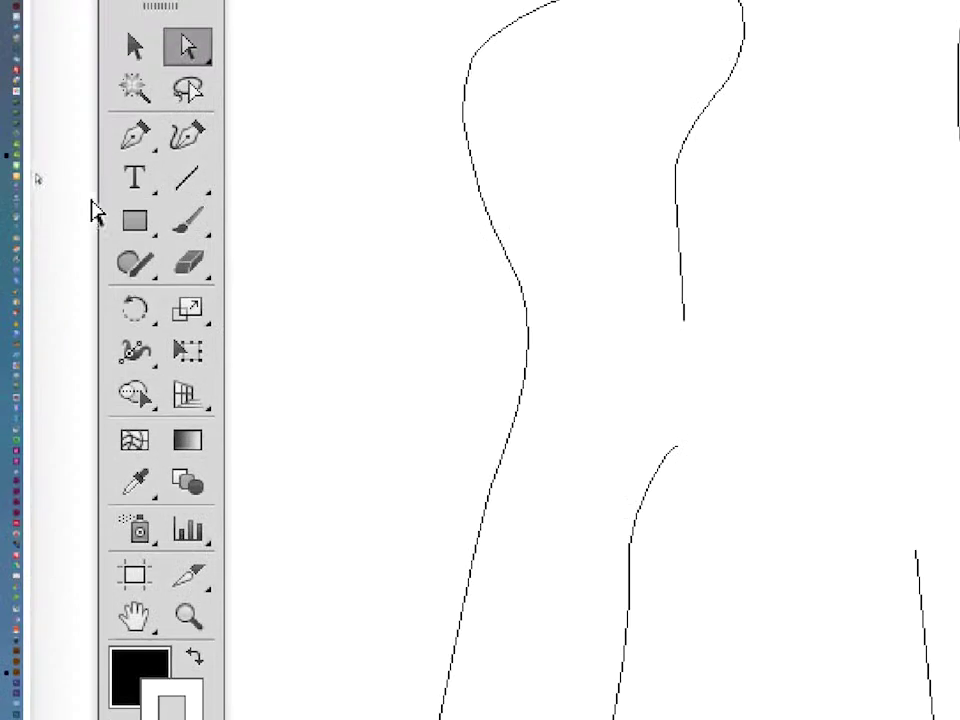
Join the inner shape's two open ends to the left and right hand ends with the Pen tool, curving the right wrist
click(84, 174)
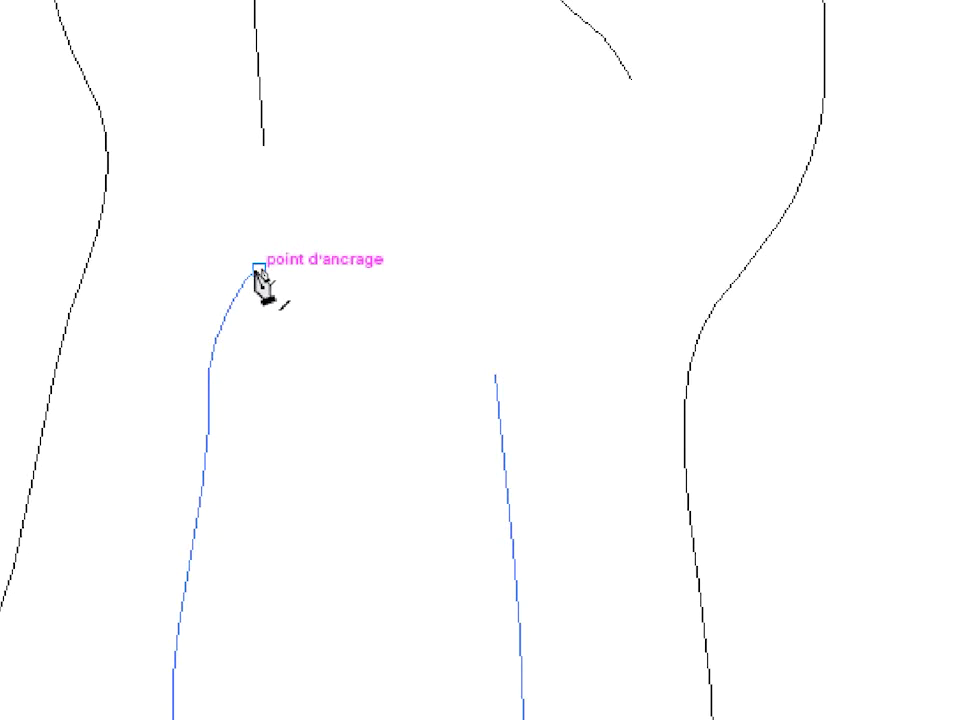
click(258, 269)
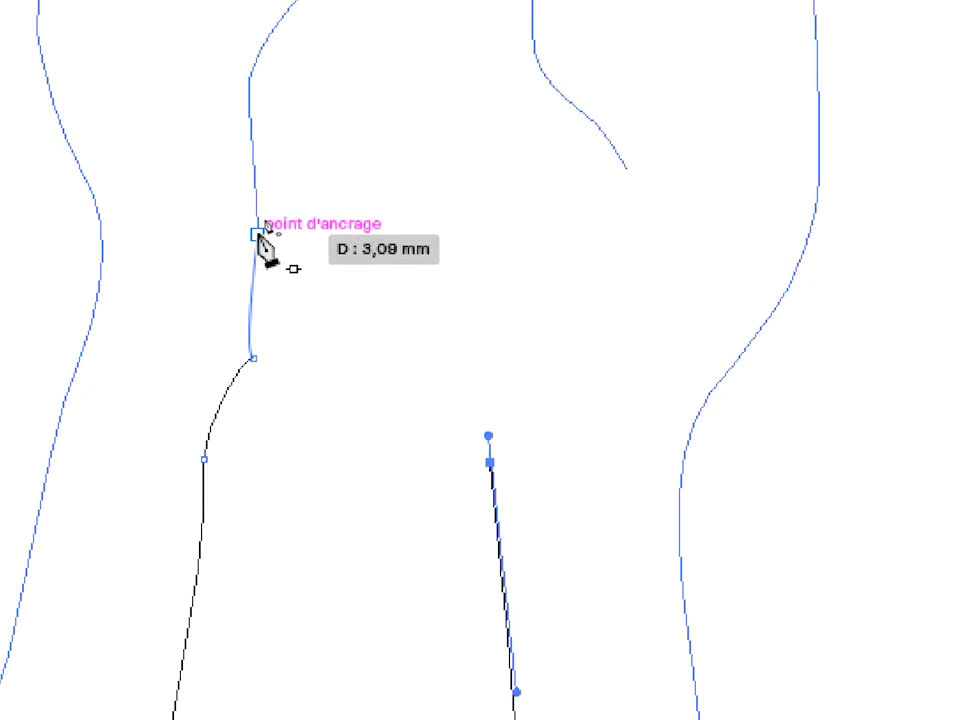
drag(263, 145, 262, 108)
drag(257, 222, 257, 219)
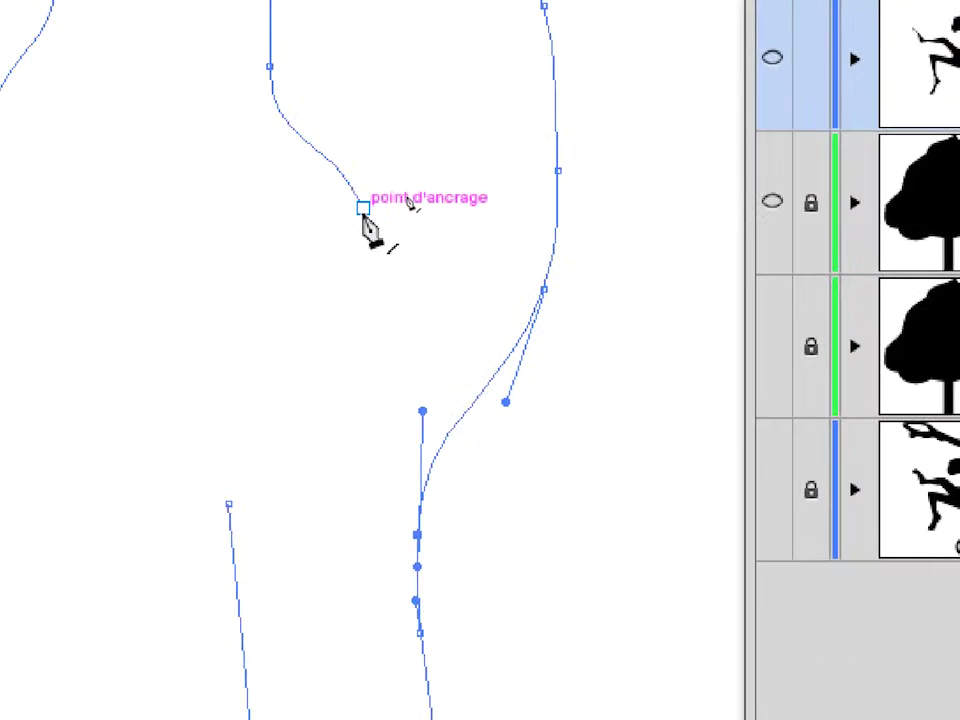
click(363, 209)
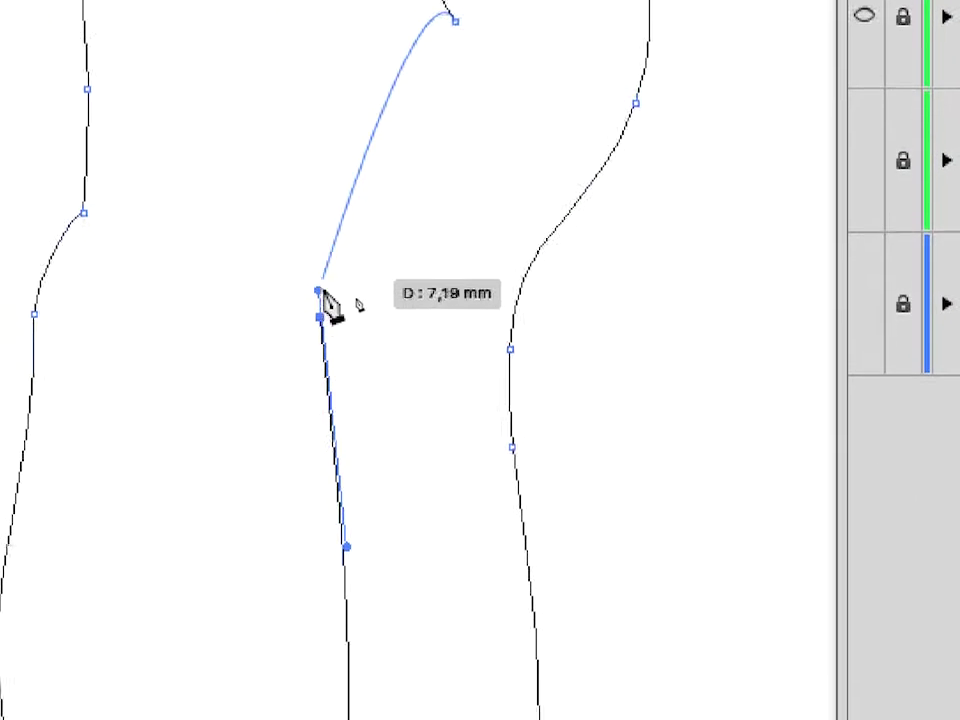
drag(228, 503, 229, 518)
drag(322, 303, 309, 459)
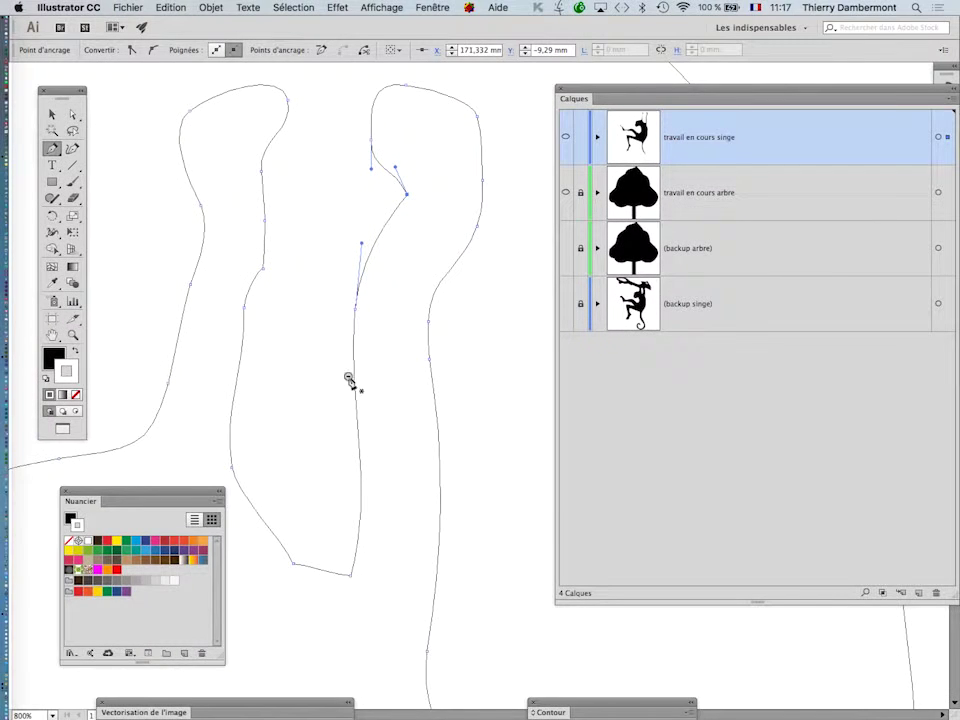
Switch the display from outlines back to Aperçu GPU with the whole monkey in view
alt+super+click(350, 379)
alt+super+click(350, 379)
alt+super+click(354, 384)
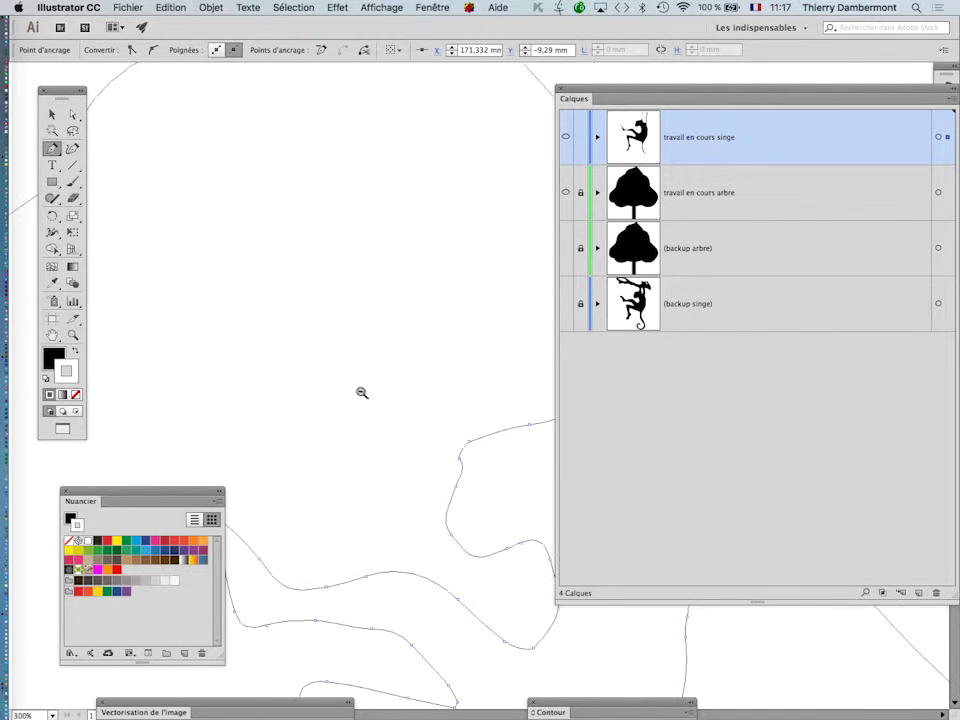
drag(398, 409, 190, 330)
alt+super+click(337, 371)
alt+super+click(439, 400)
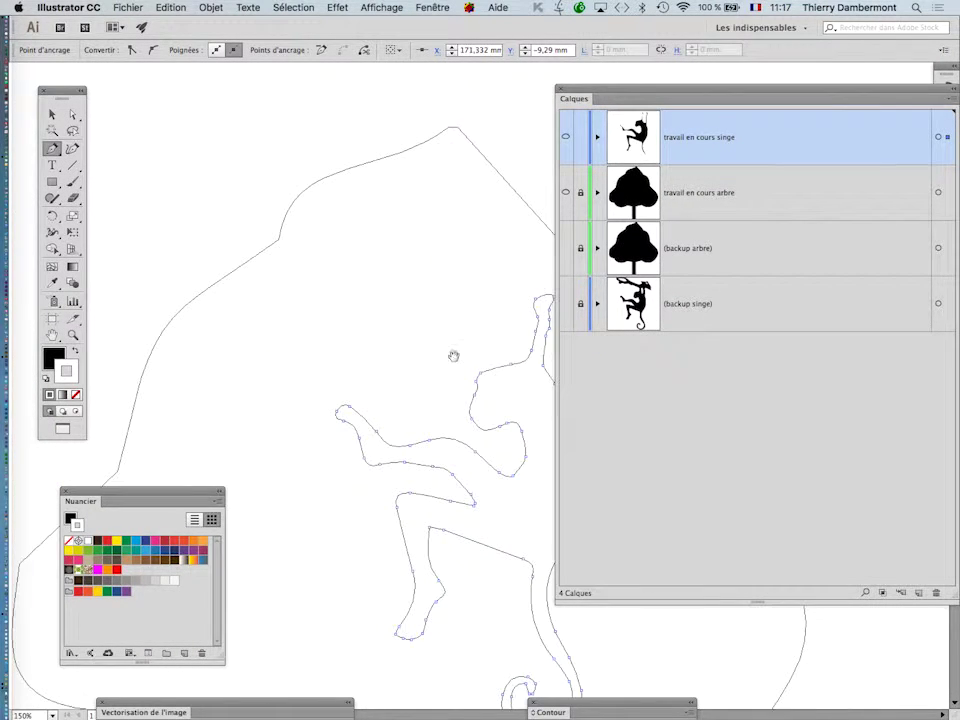
drag(454, 355, 236, 287)
click(380, 7)
click(391, 24)
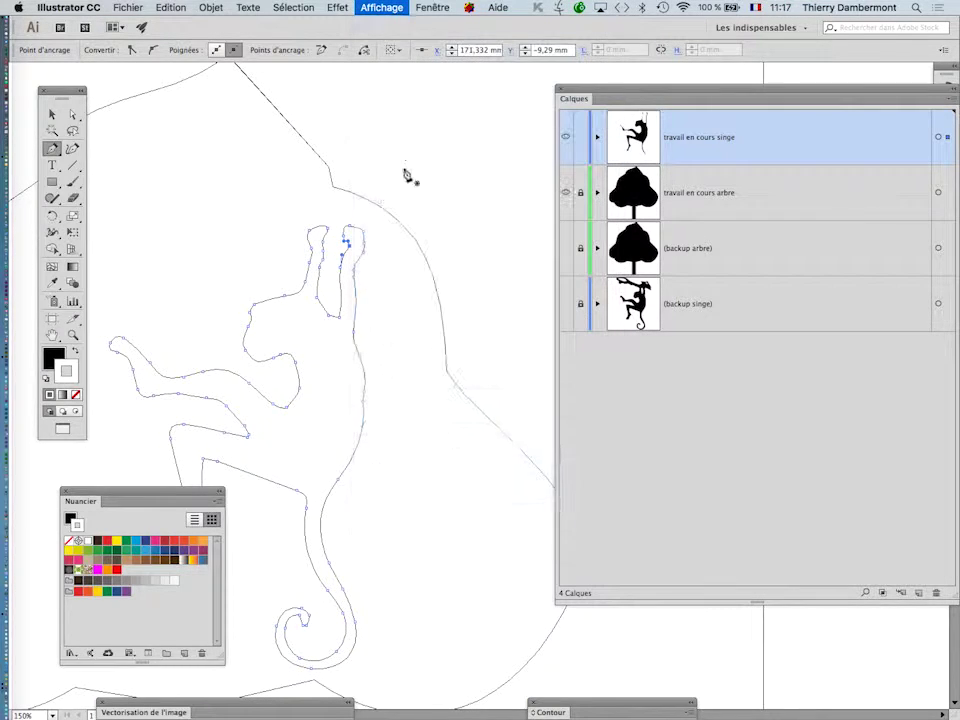
Deselect the monkey's path with the Direct Selection tool and show the whole tree
alt+super+click(371, 398)
drag(410, 398, 370, 308)
click(72, 114)
click(240, 264)
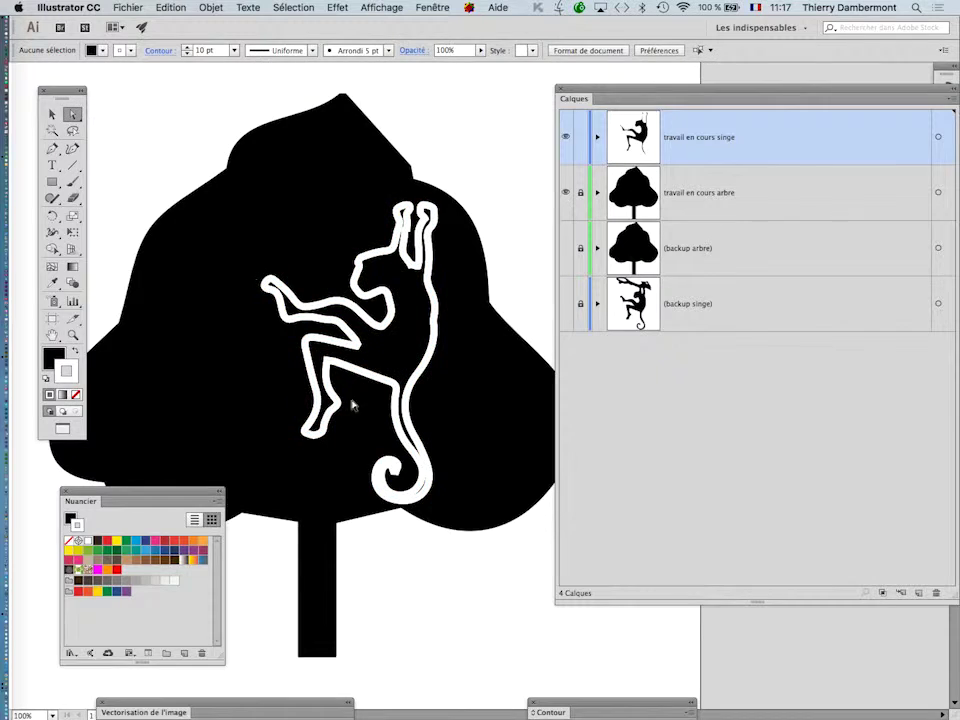
alt+super+click(352, 404)
drag(433, 406, 323, 390)
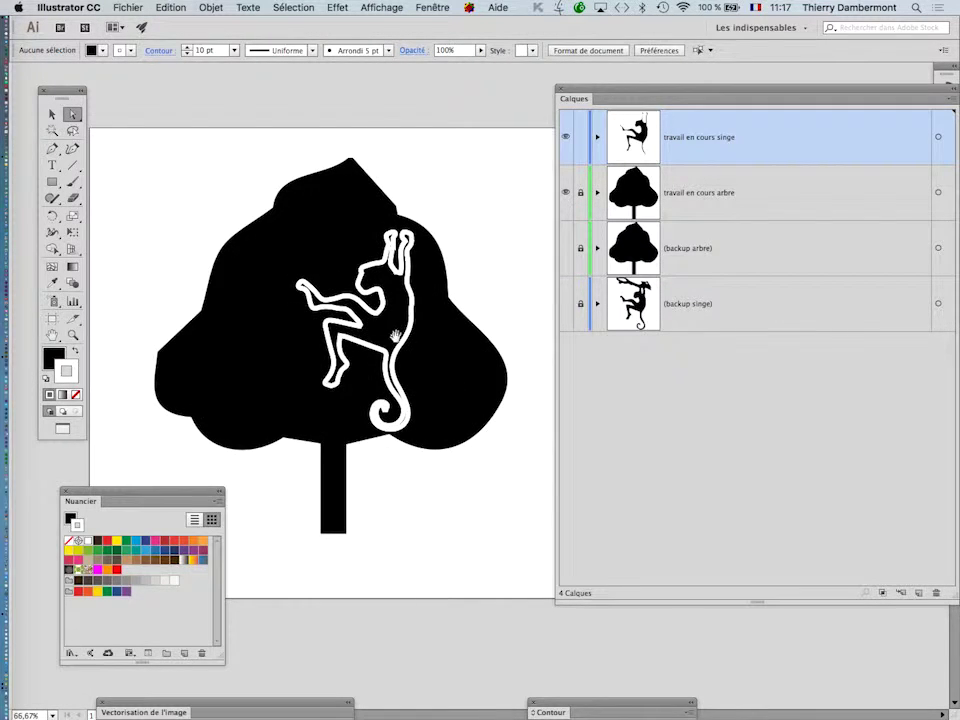
Display the artwork as outlines (Tracés) again and select the whole monkey path
click(384, 8)
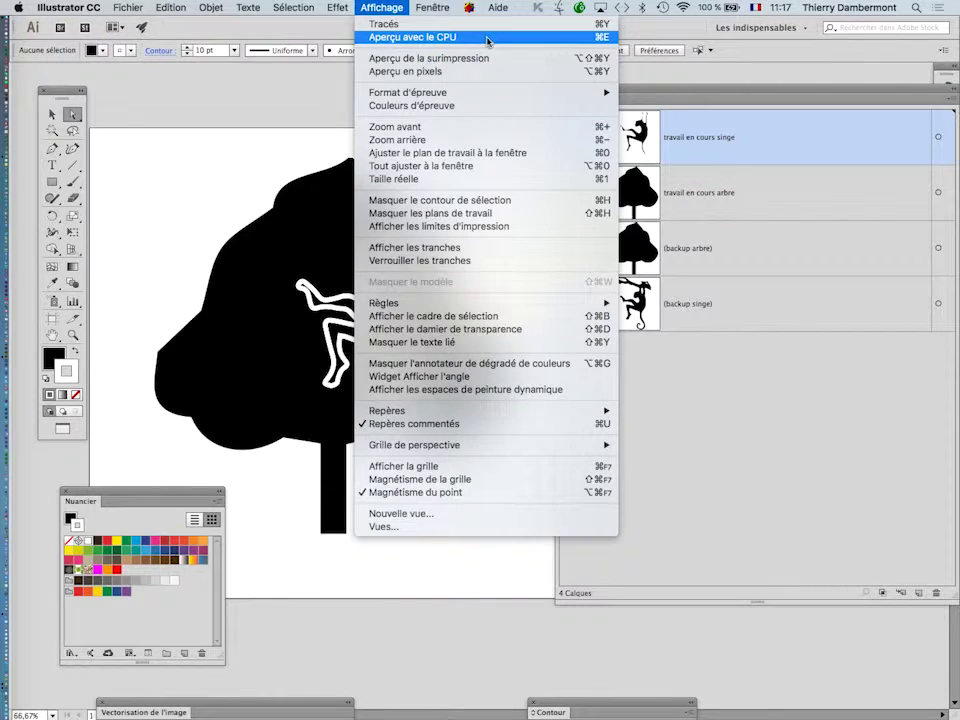
click(432, 24)
click(392, 8)
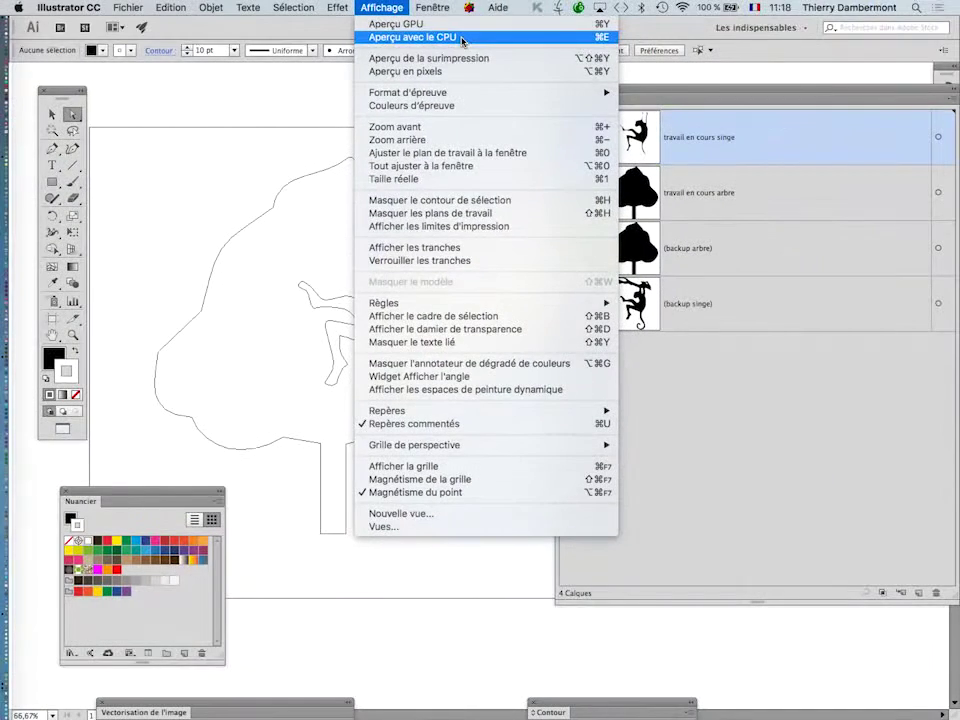
click(254, 131)
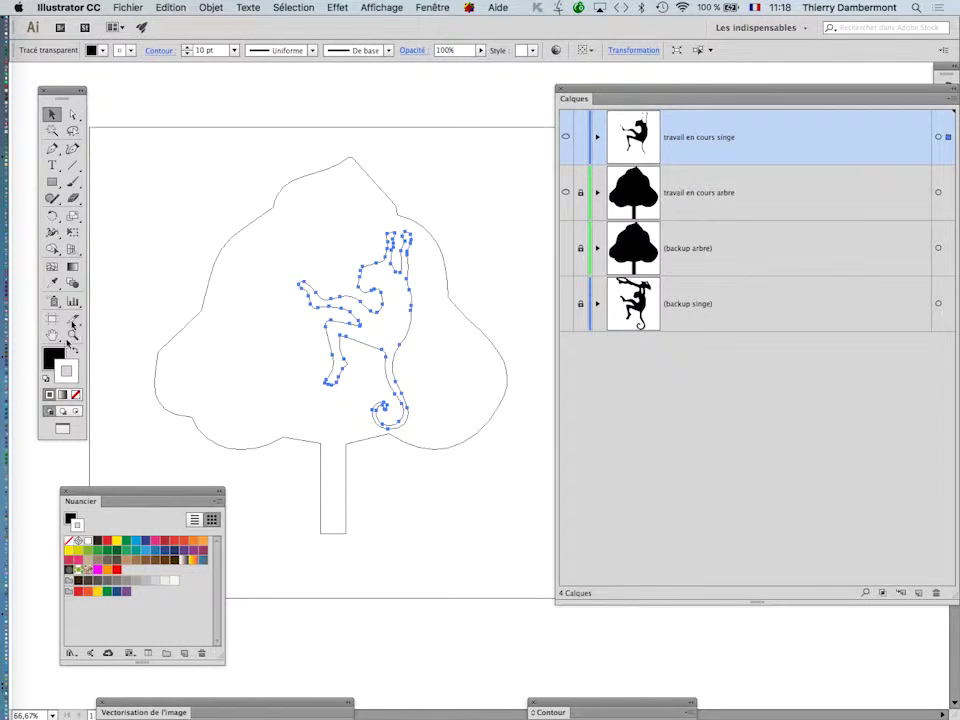
Return the display to Aperçu GPU and place a copy of the monkey on the left side of the tree, about 92 mm away
click(381, 7)
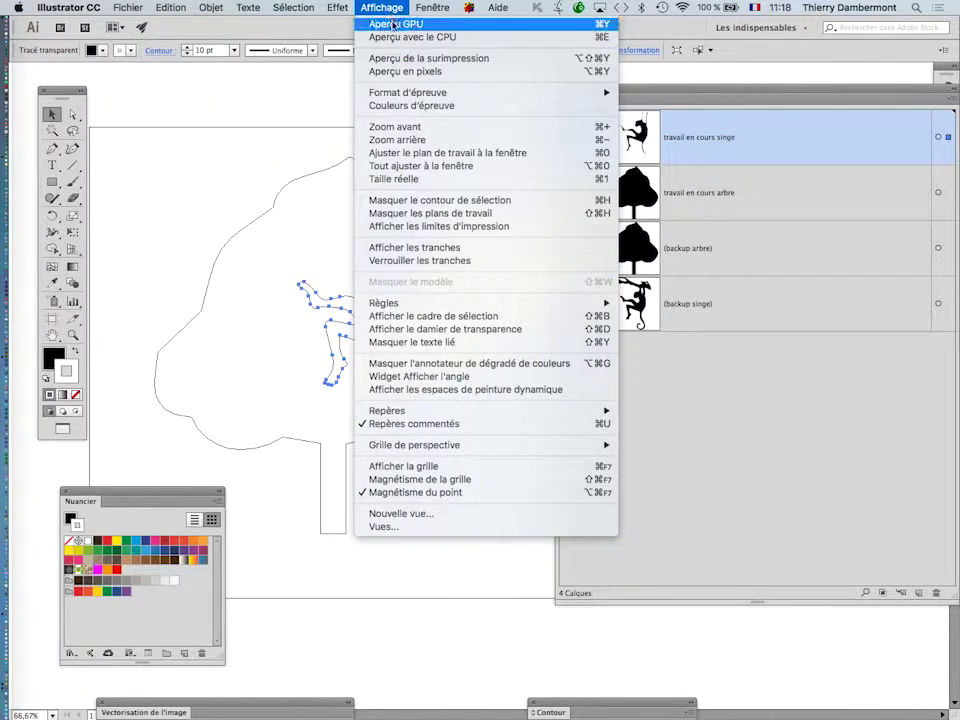
click(394, 24)
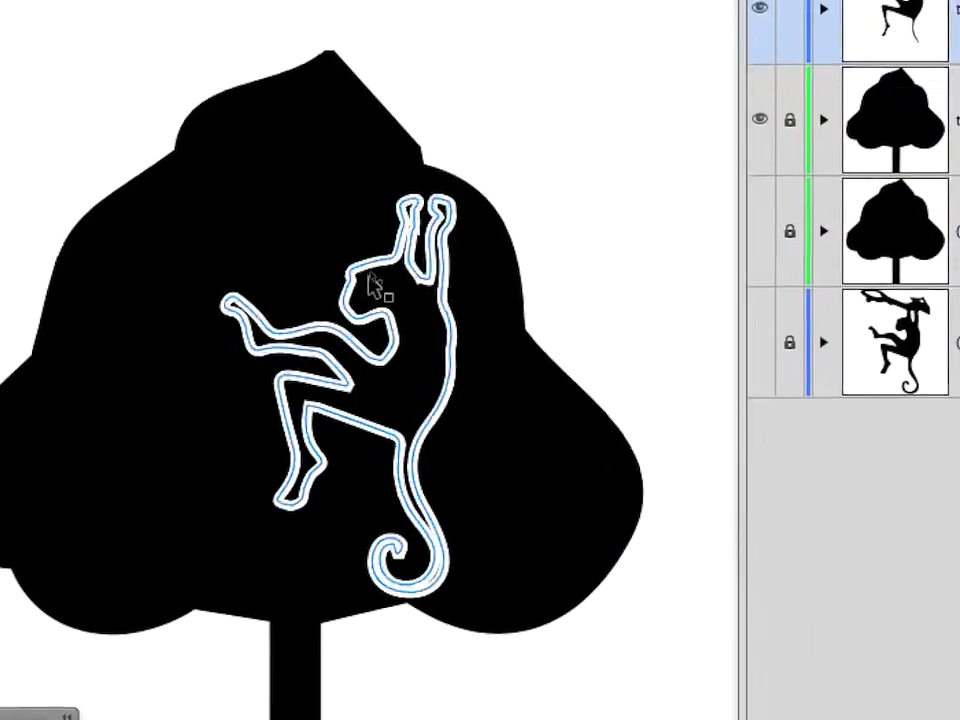
click(375, 287)
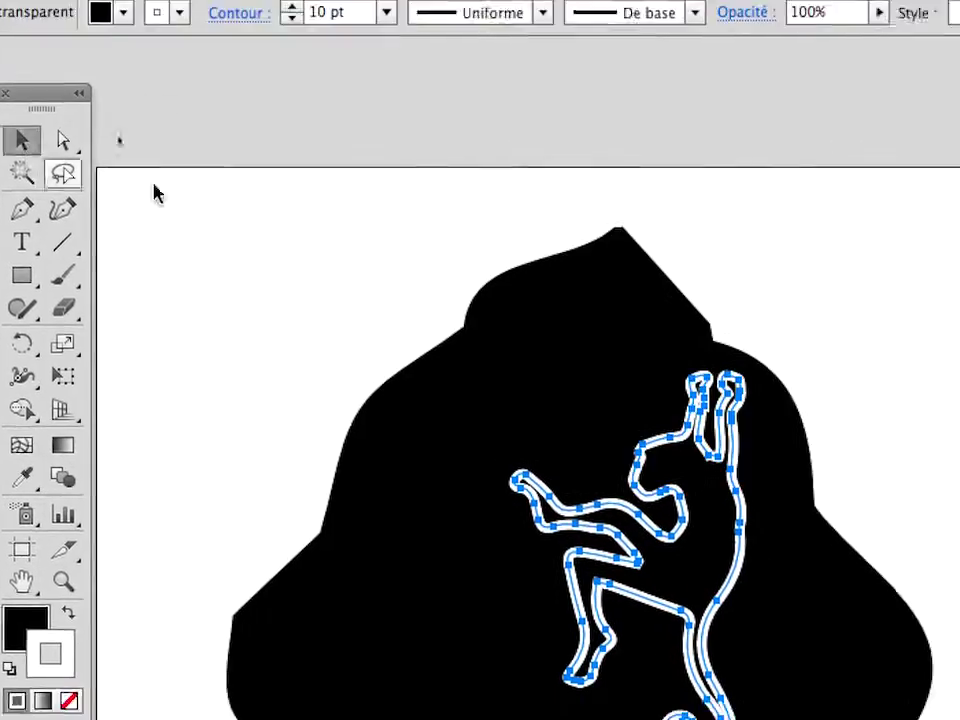
drag(690, 474, 432, 435)
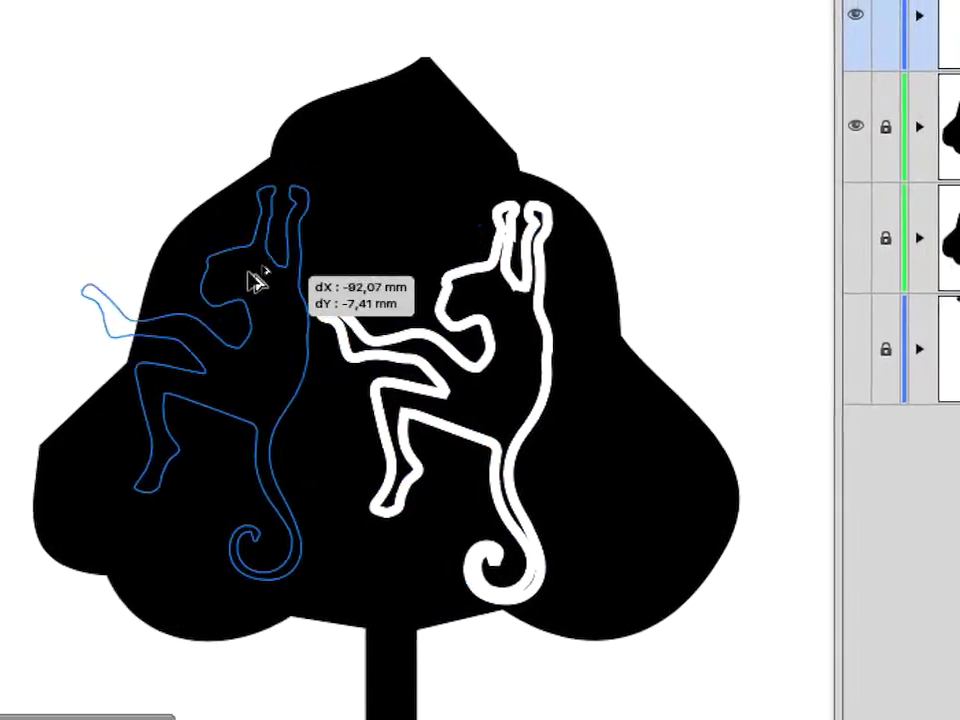
drag(255, 282, 233, 297)
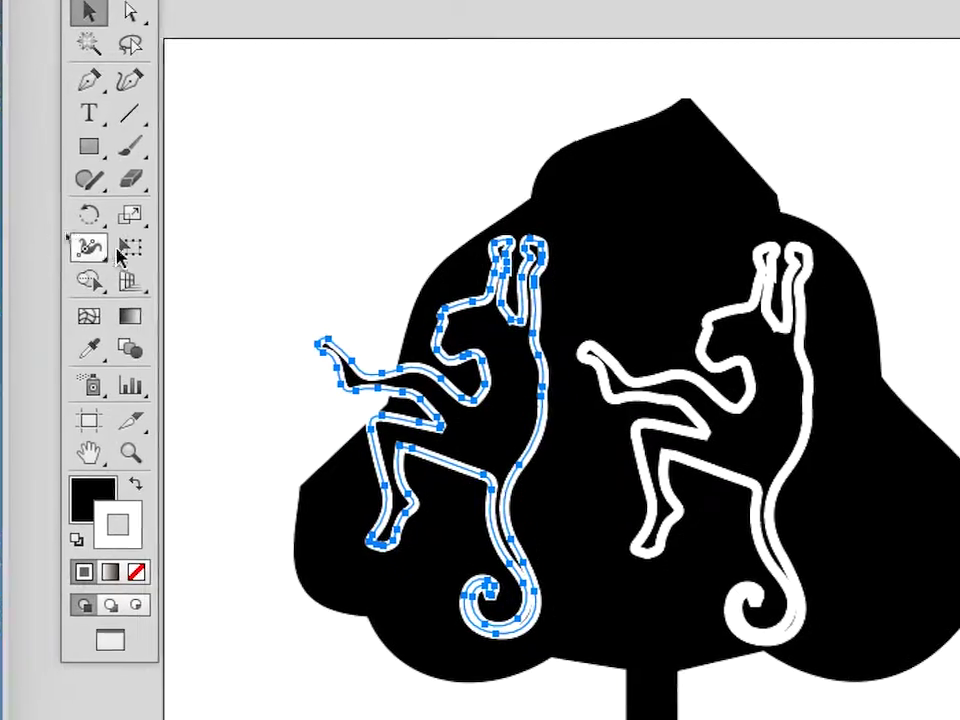
Scale the left monkey copy down proportionally with the Free Transform tool and shift it about 17 mm to the right
click(126, 249)
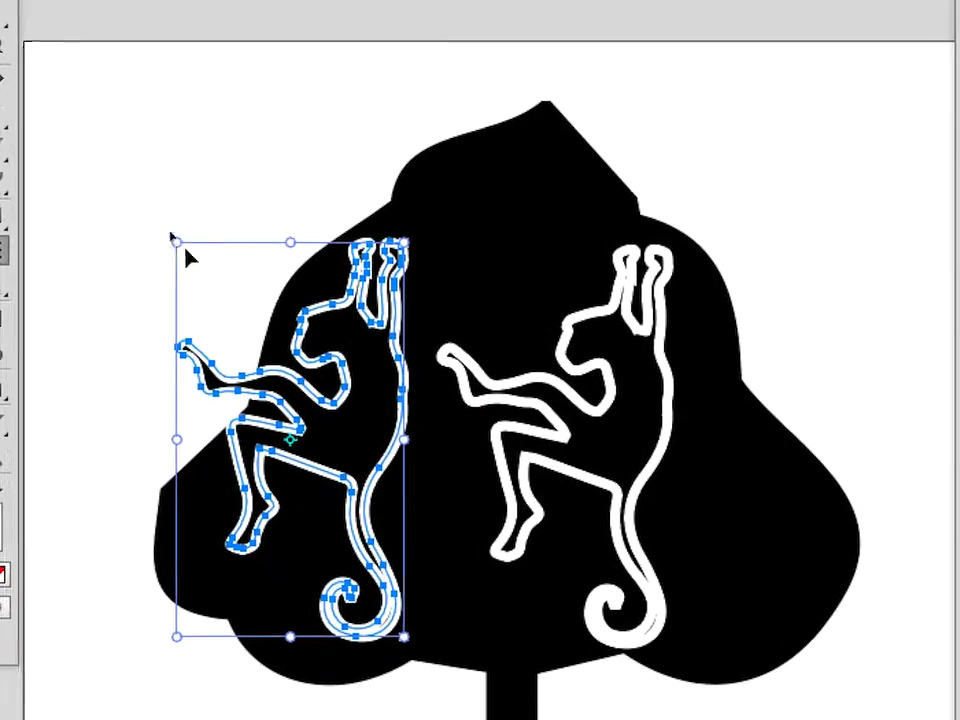
drag(178, 242, 247, 317)
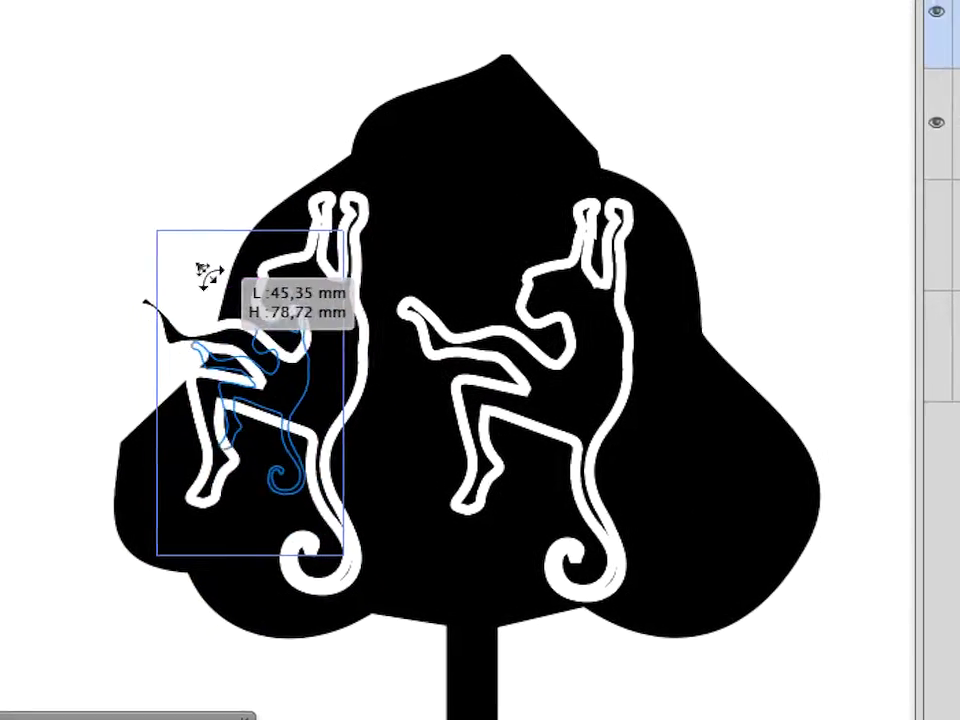
drag(210, 276, 202, 262)
drag(287, 365, 333, 367)
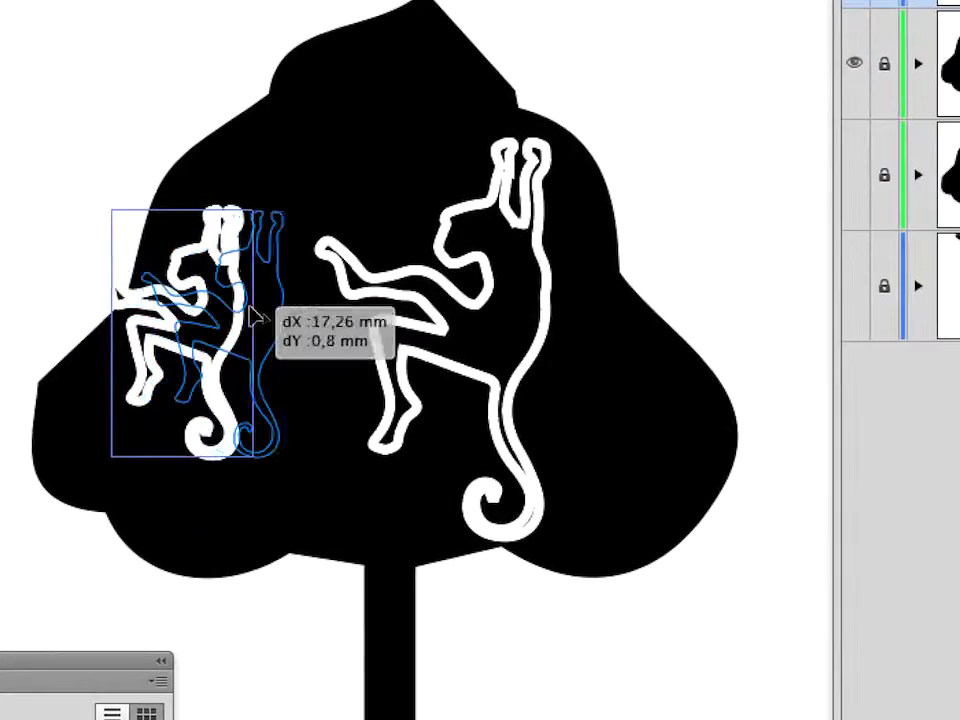
drag(257, 318, 258, 318)
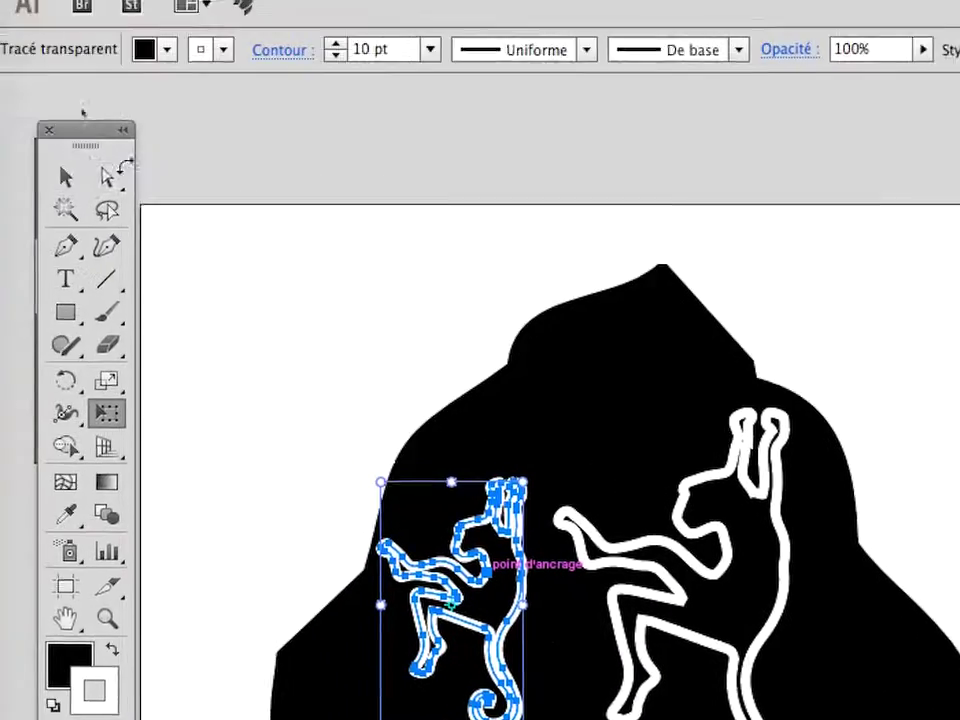
Move the original monkey further right, scale it down to about the size of the left copy and deselect it
click(103, 173)
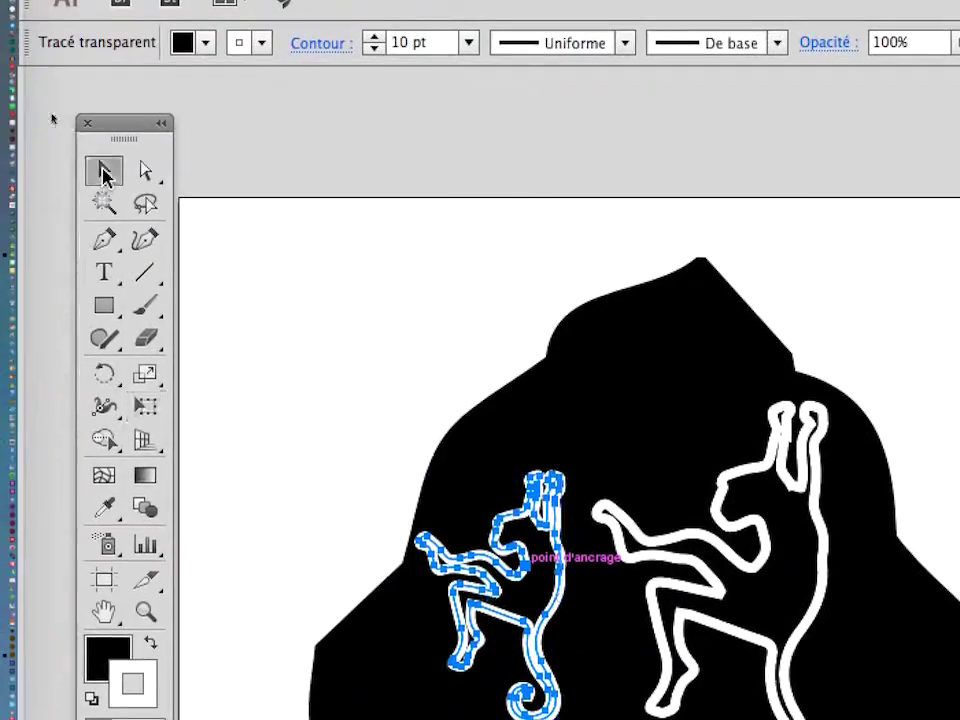
click(686, 543)
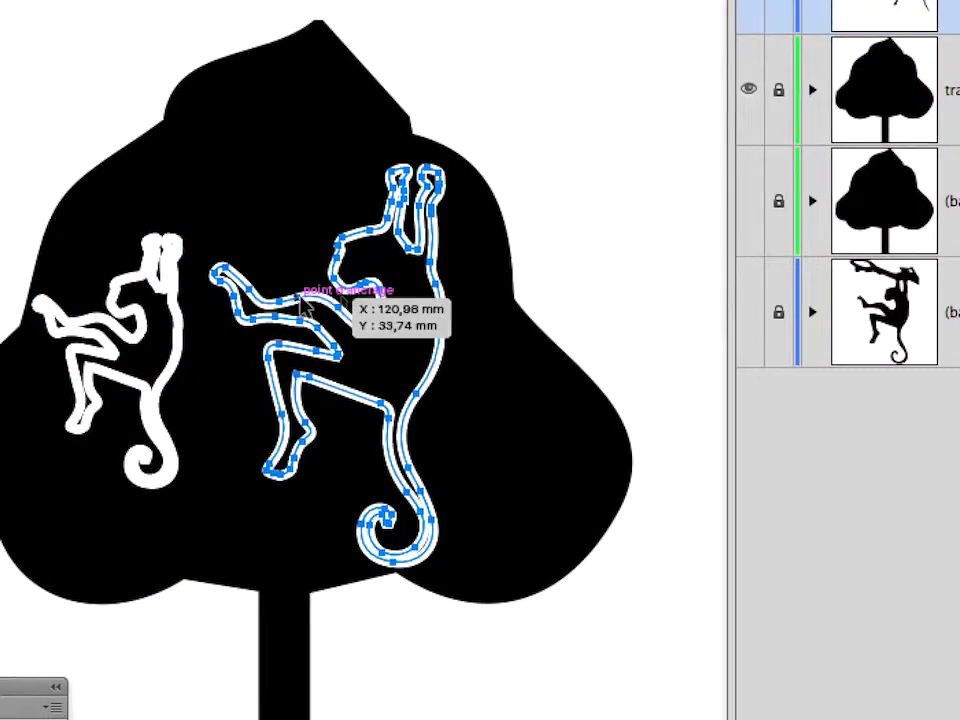
drag(302, 305, 367, 322)
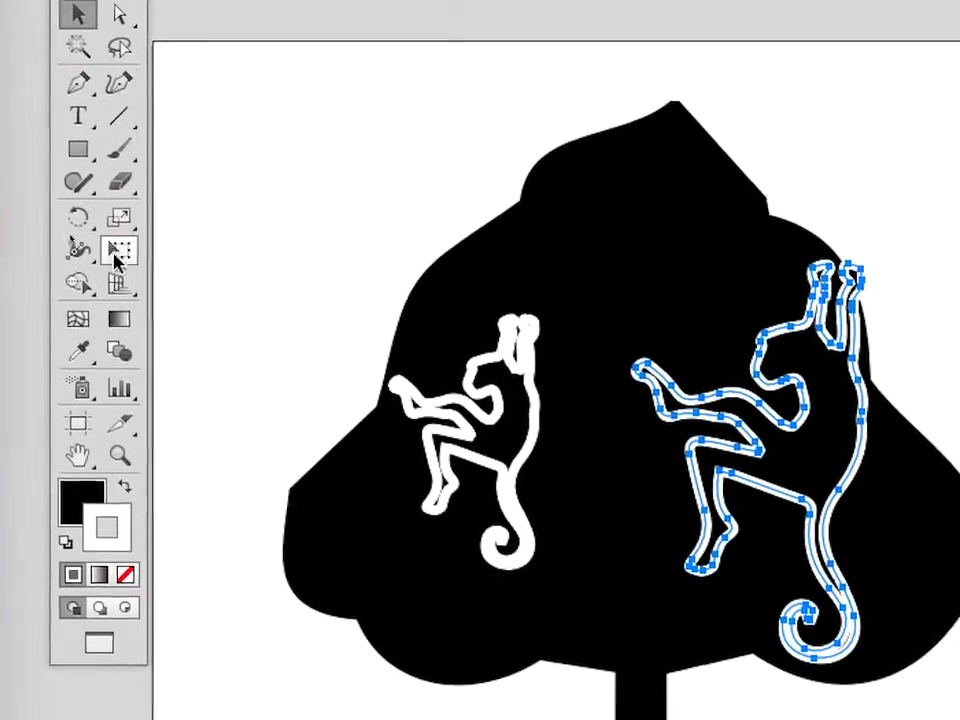
click(110, 287)
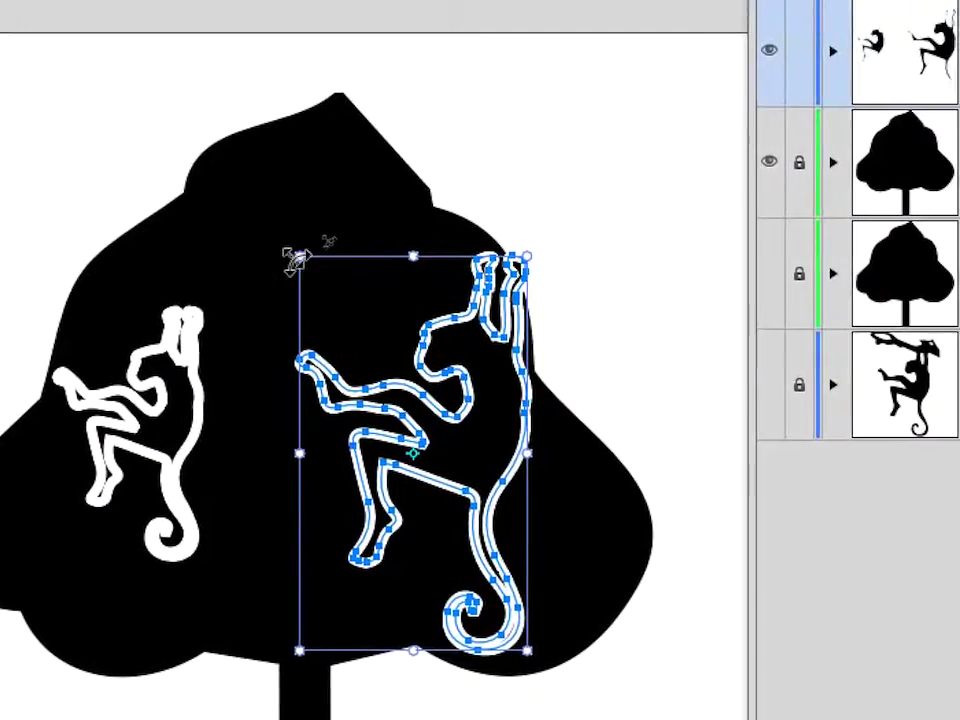
drag(300, 260, 351, 319)
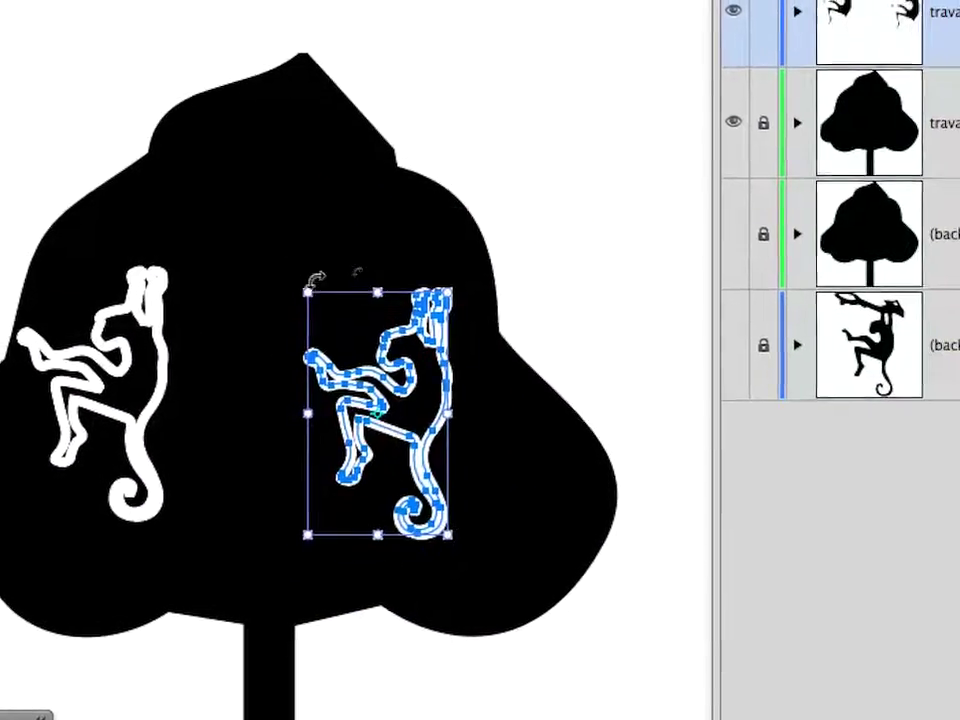
click(124, 170)
click(207, 258)
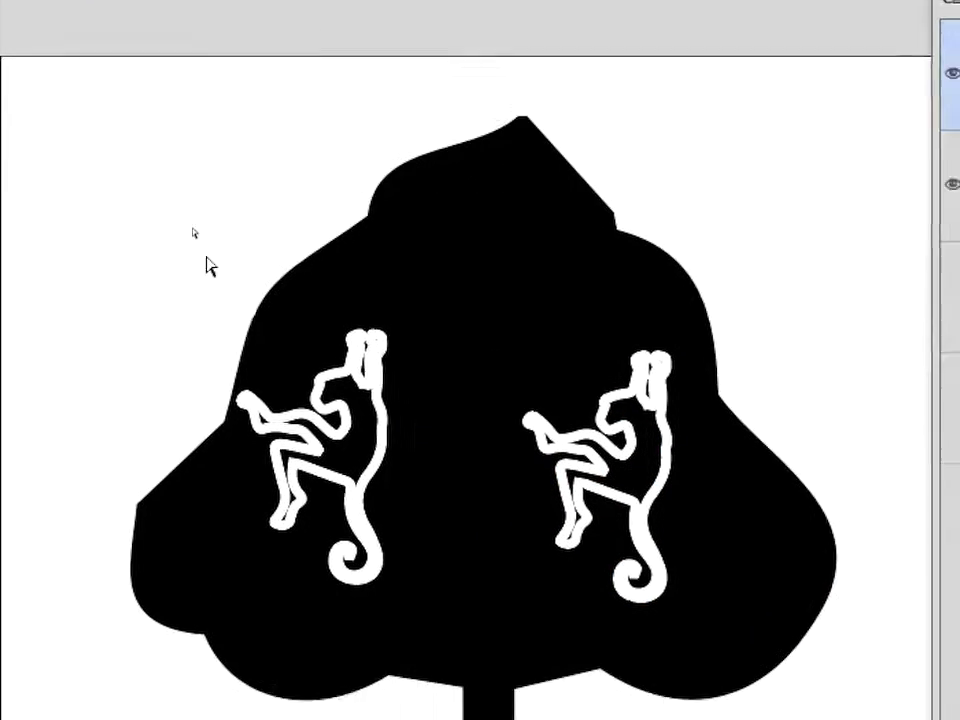
Select the whole left monkey and reflect it across the vertical axis with Miroir
click(330, 407)
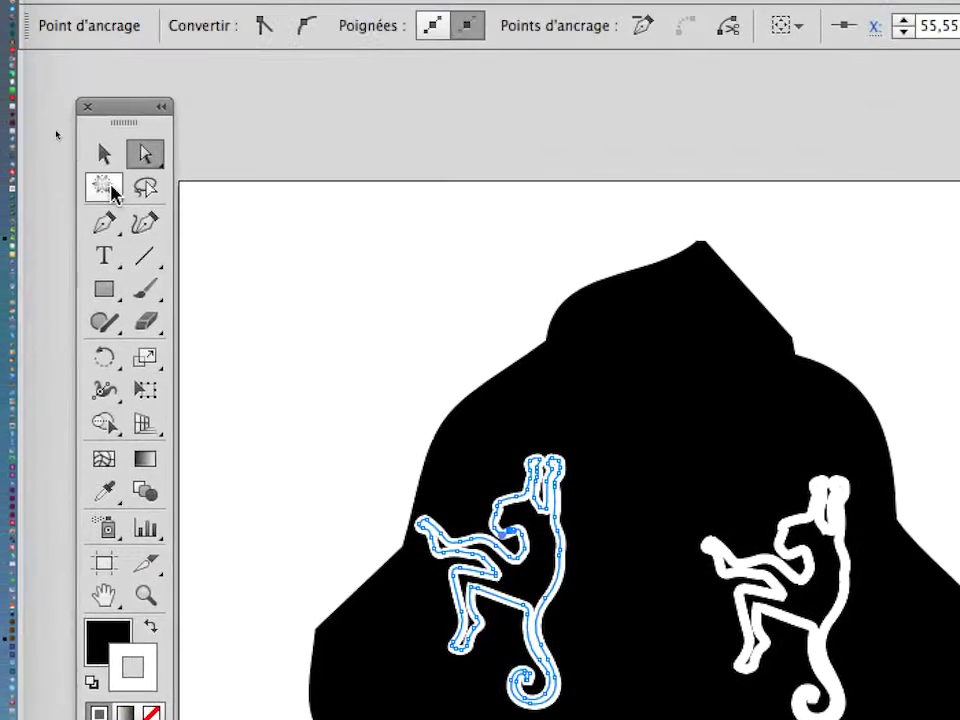
click(105, 170)
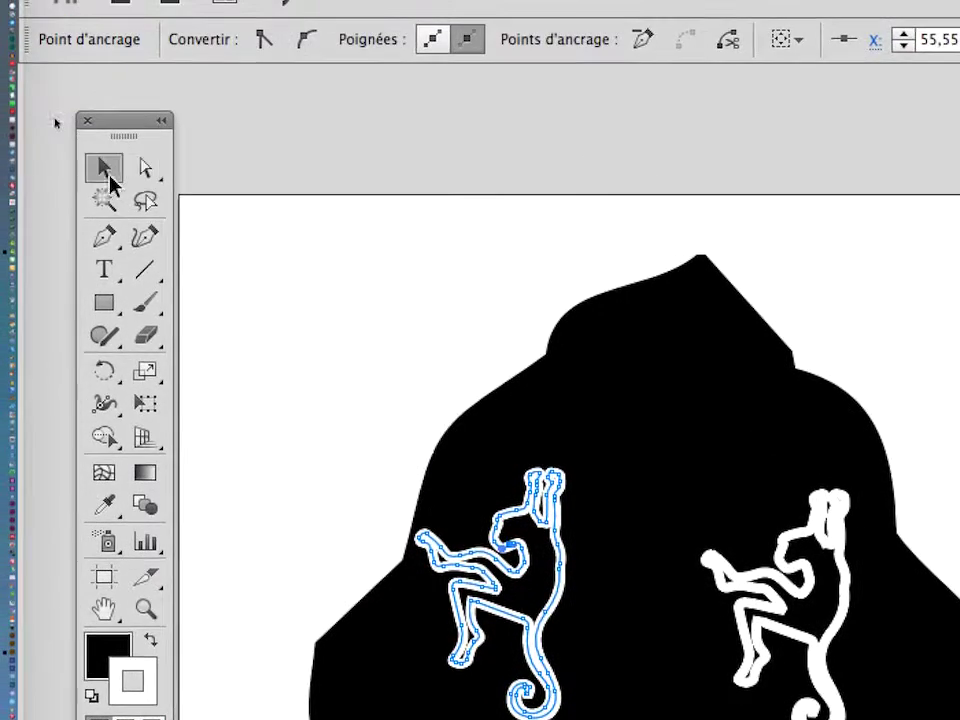
click(122, 182)
click(338, 371)
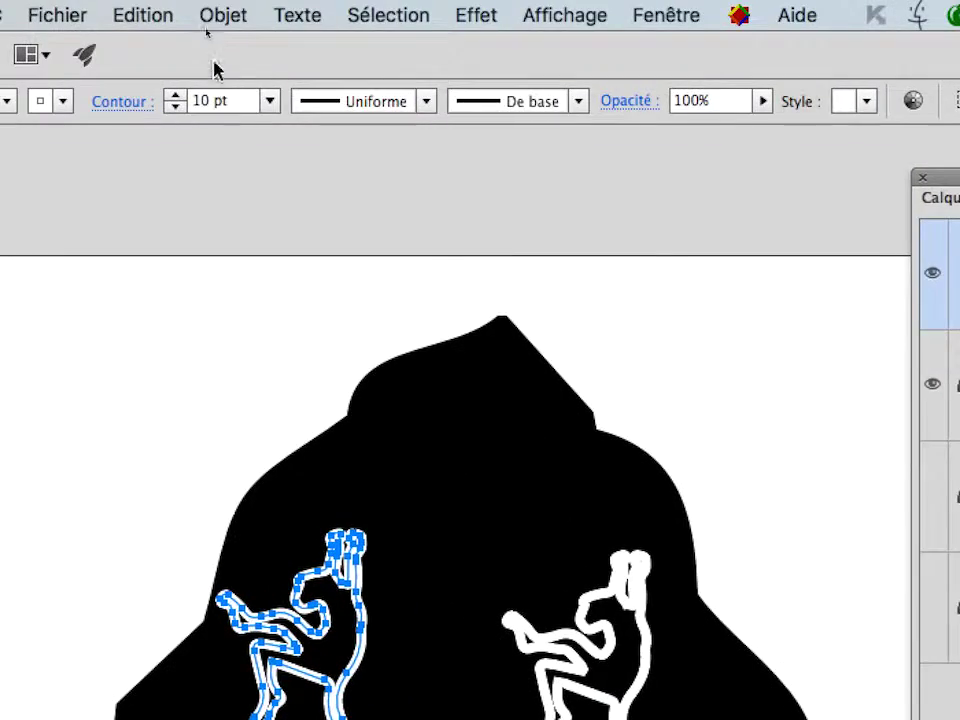
click(223, 12)
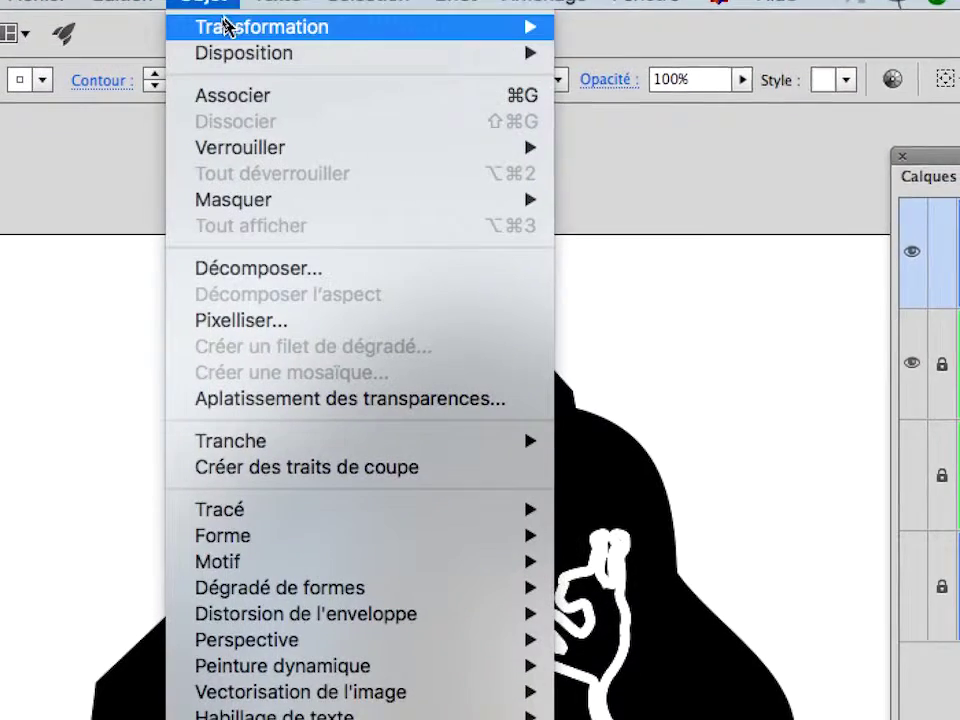
mouse_move(230, 27)
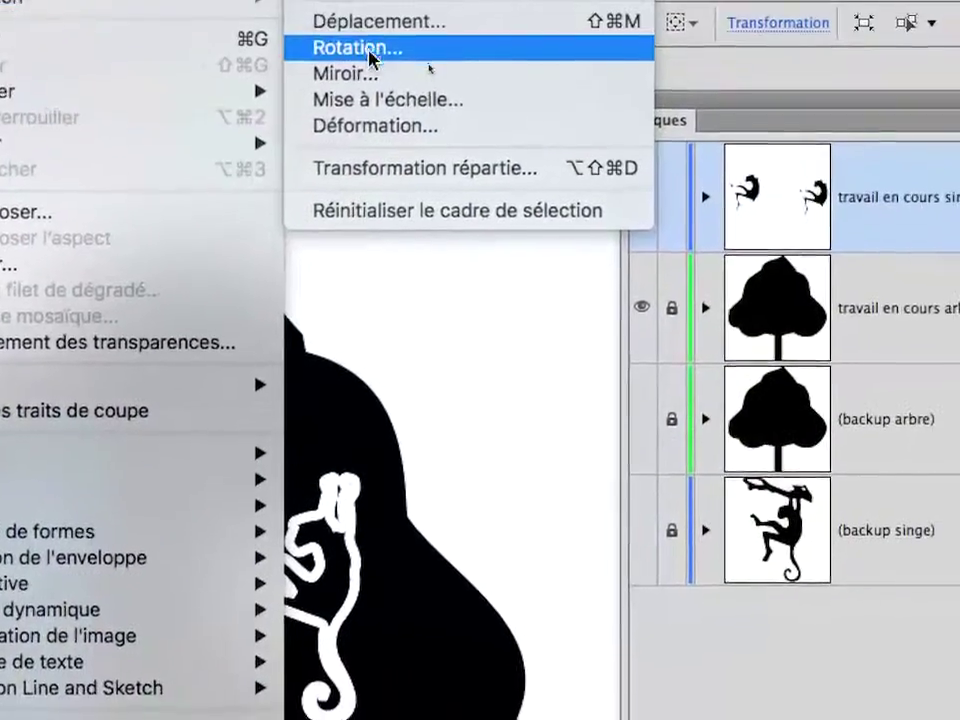
click(366, 72)
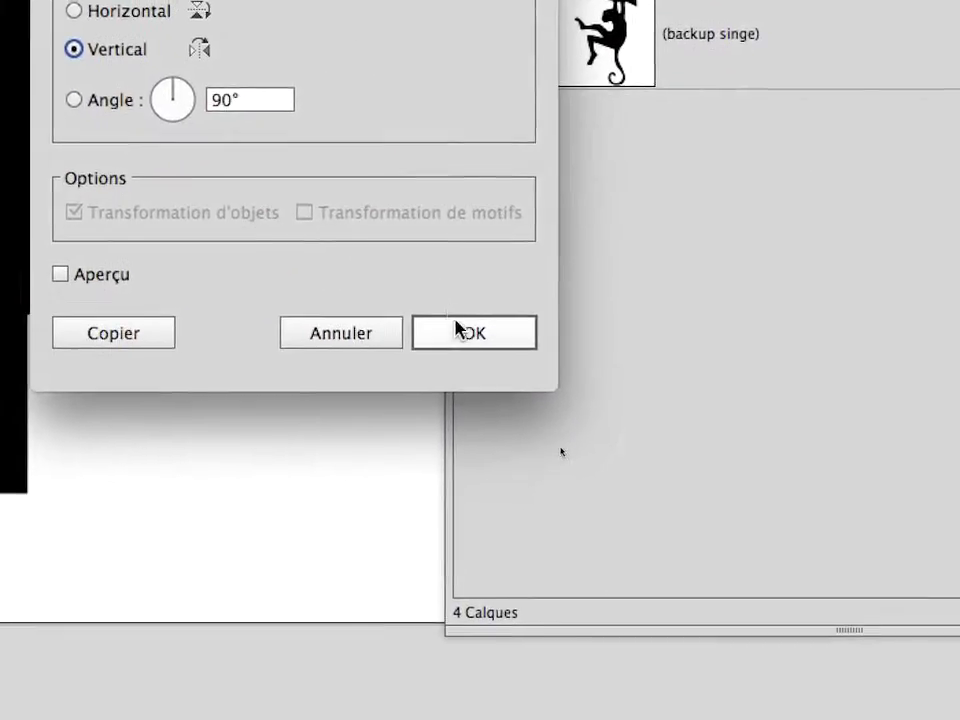
click(462, 332)
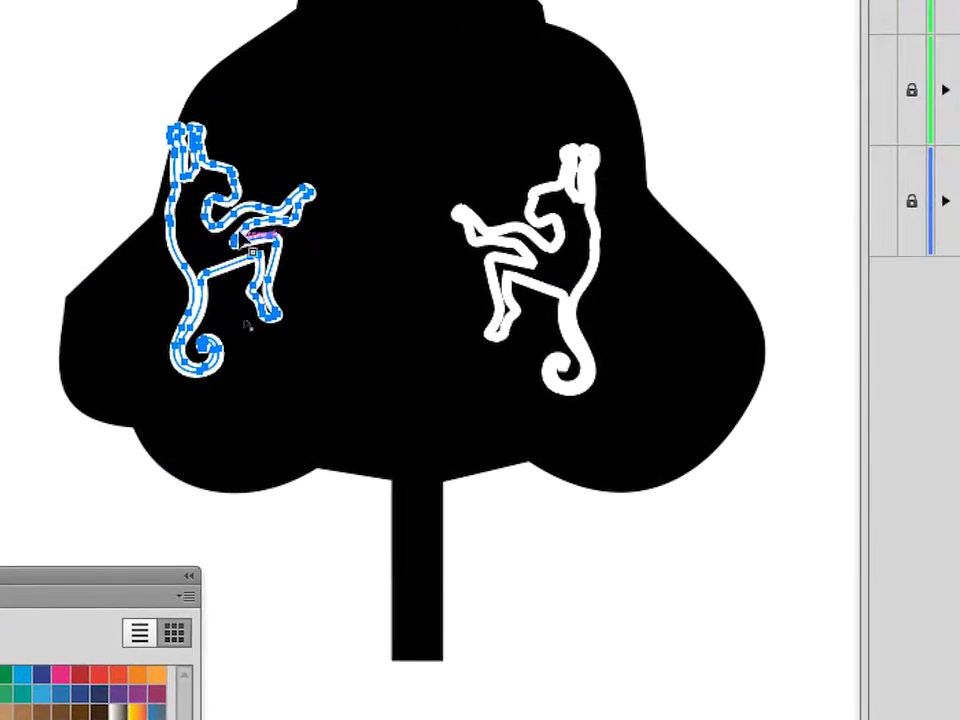
Move the mirrored monkey right to face the other one, align the tops of their hands, and deselect it
drag(240, 233, 373, 257)
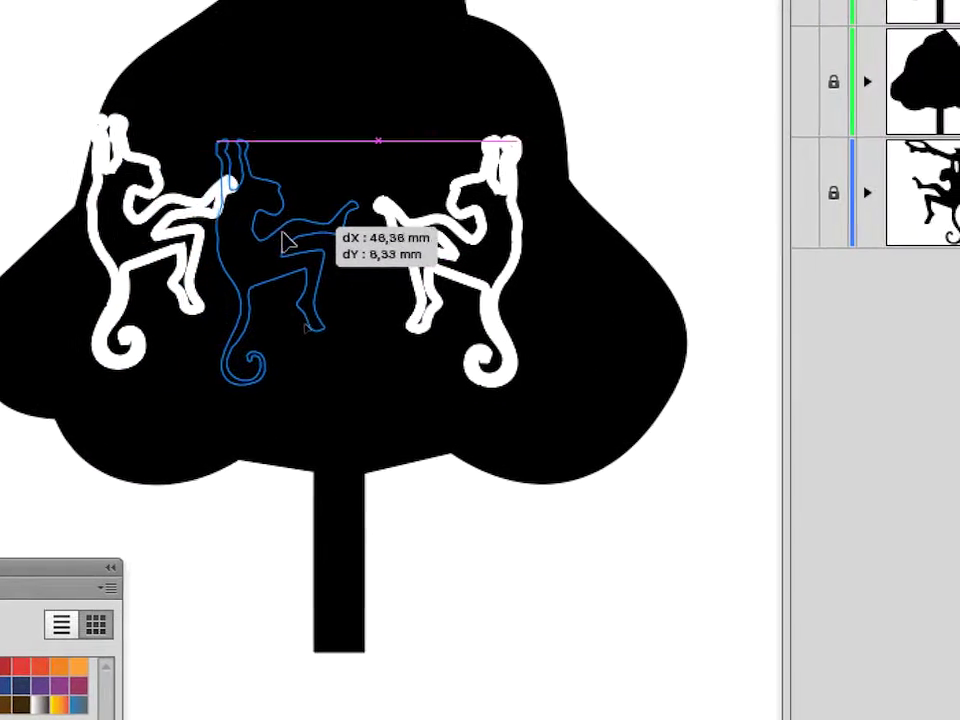
drag(286, 230, 288, 230)
click(166, 164)
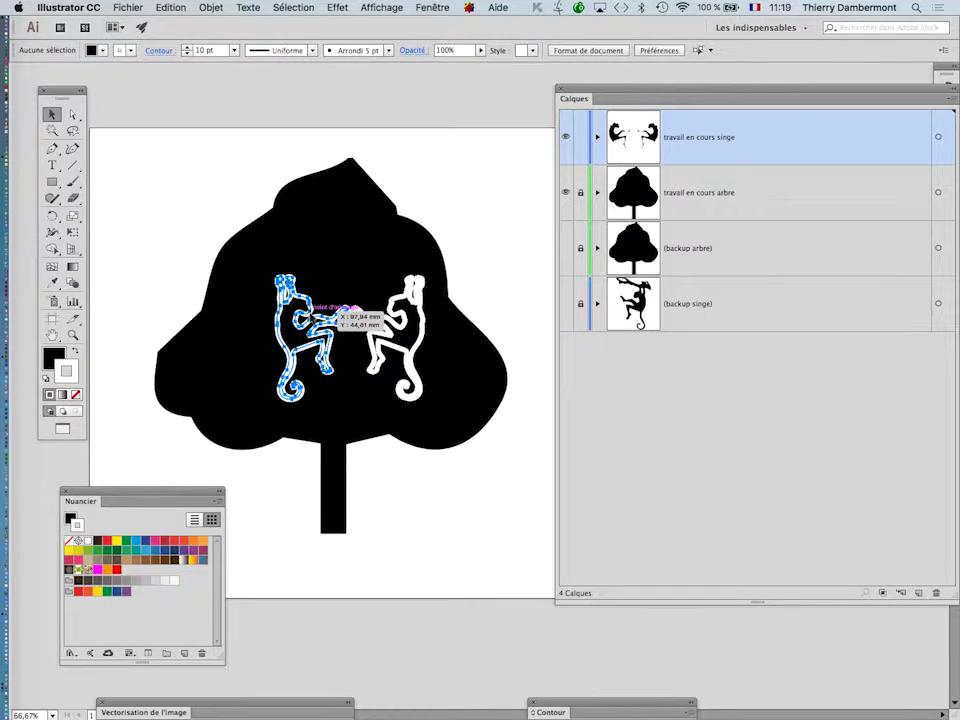
Duplicate the left monkey into the top of the tree, shrink the copy about its center and deselect it
alt+drag(308, 318, 358, 210)
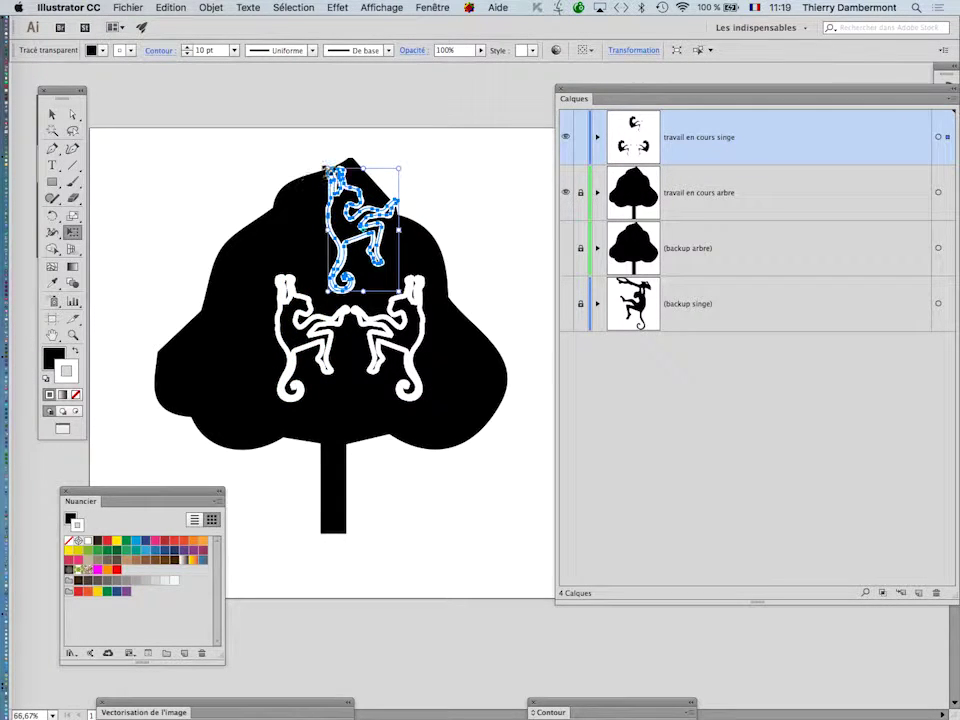
alt+drag(330, 170, 340, 187)
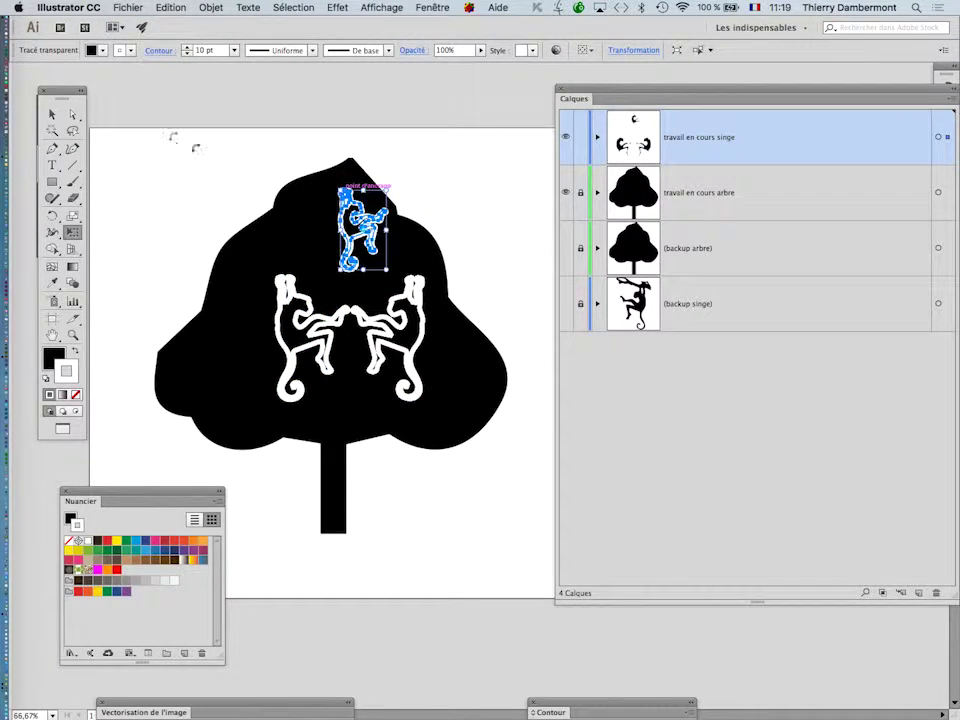
click(222, 150)
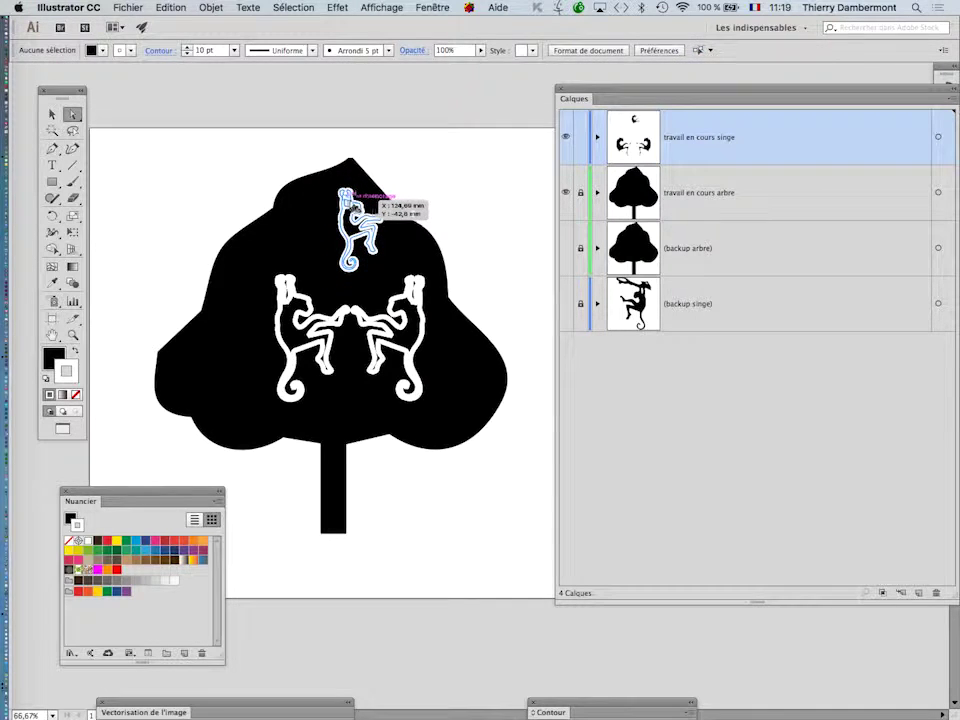
click(350, 200)
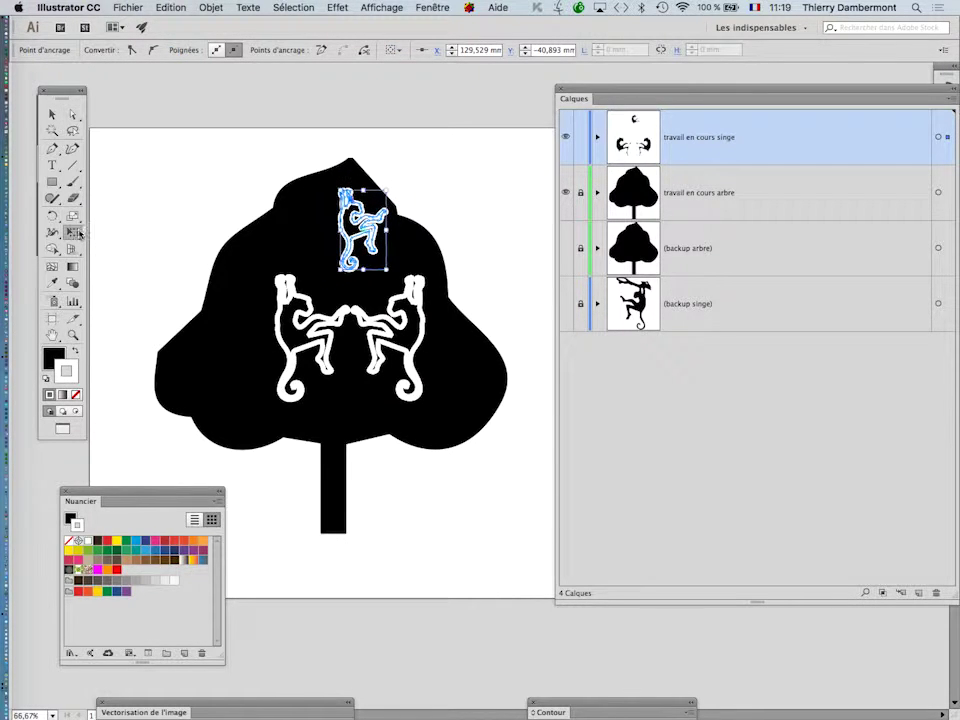
drag(332, 285, 308, 311)
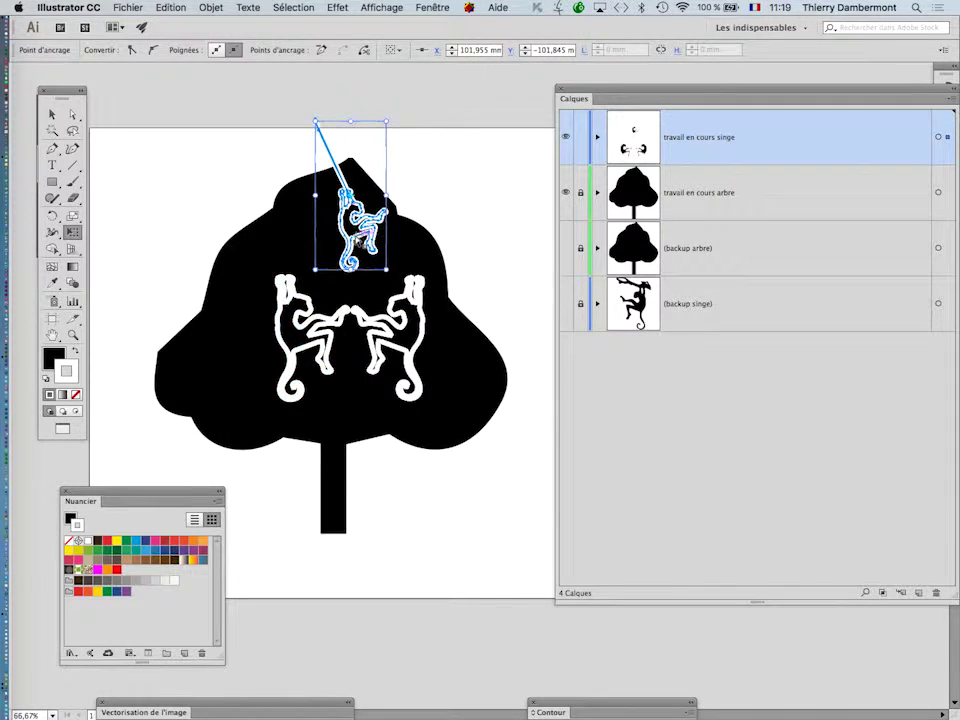
key(super+z)
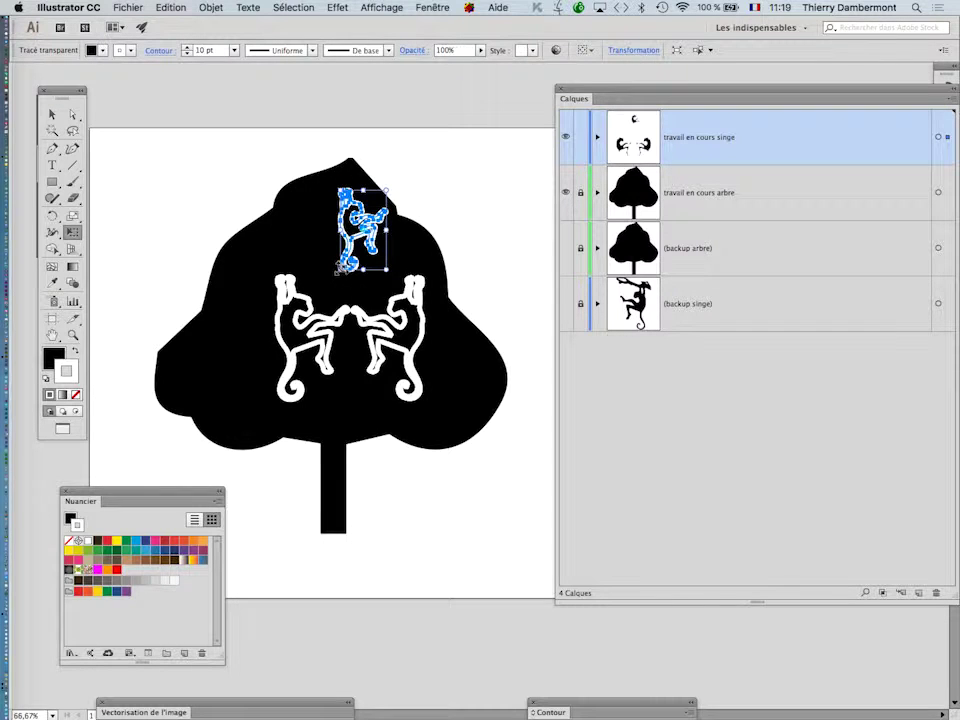
Enlarge the top monkey copy proportionally about its center, move it to the tree's left edge and deselect it
drag(315, 293, 303, 303)
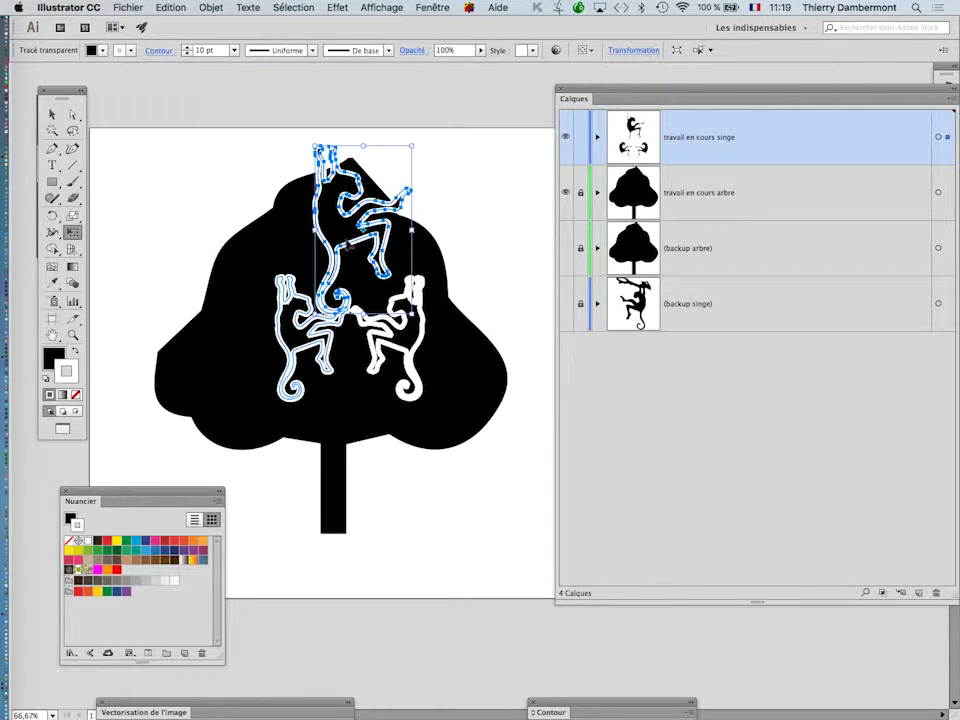
drag(322, 258, 151, 399)
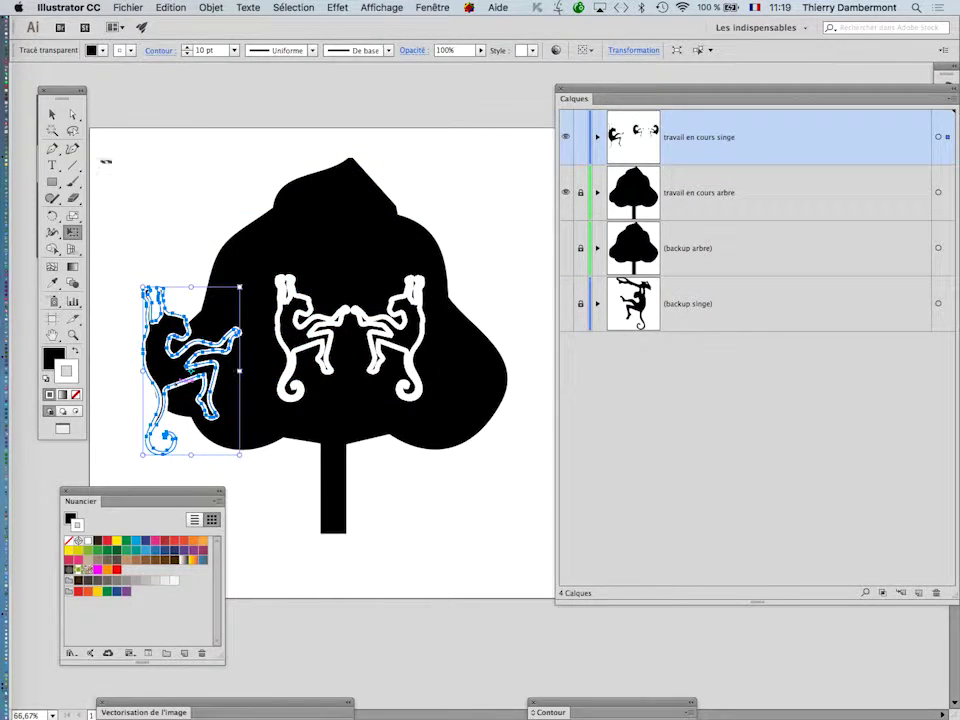
click(54, 116)
click(259, 275)
Select both facing monkeys in the middle of the tree and enlarge them together, keeping their lower left corner fixed
click(292, 289)
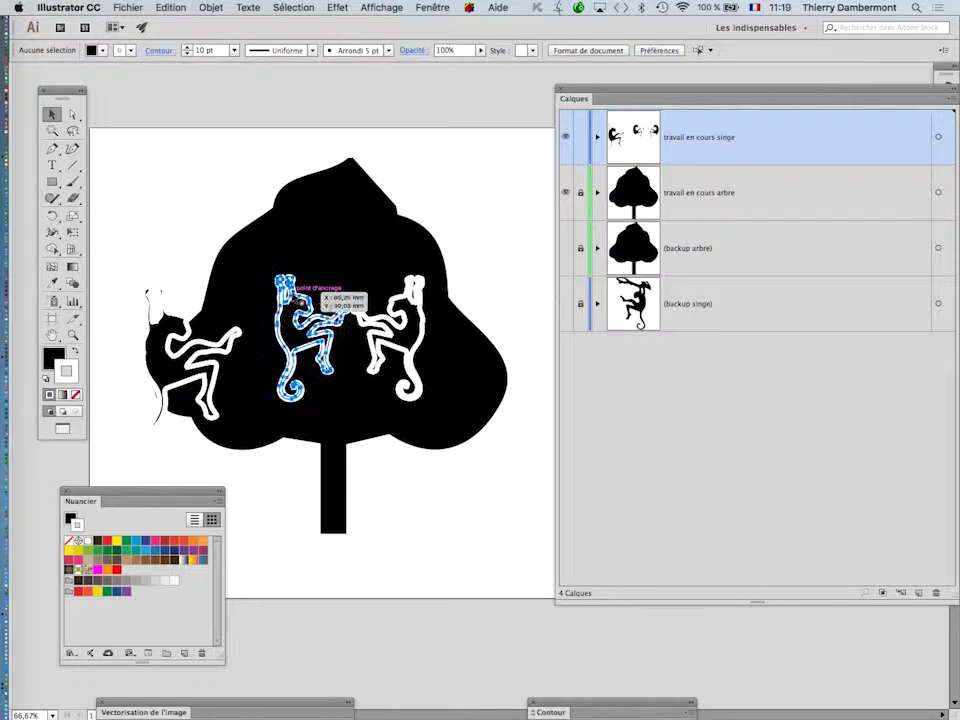
shift+click(378, 318)
click(76, 233)
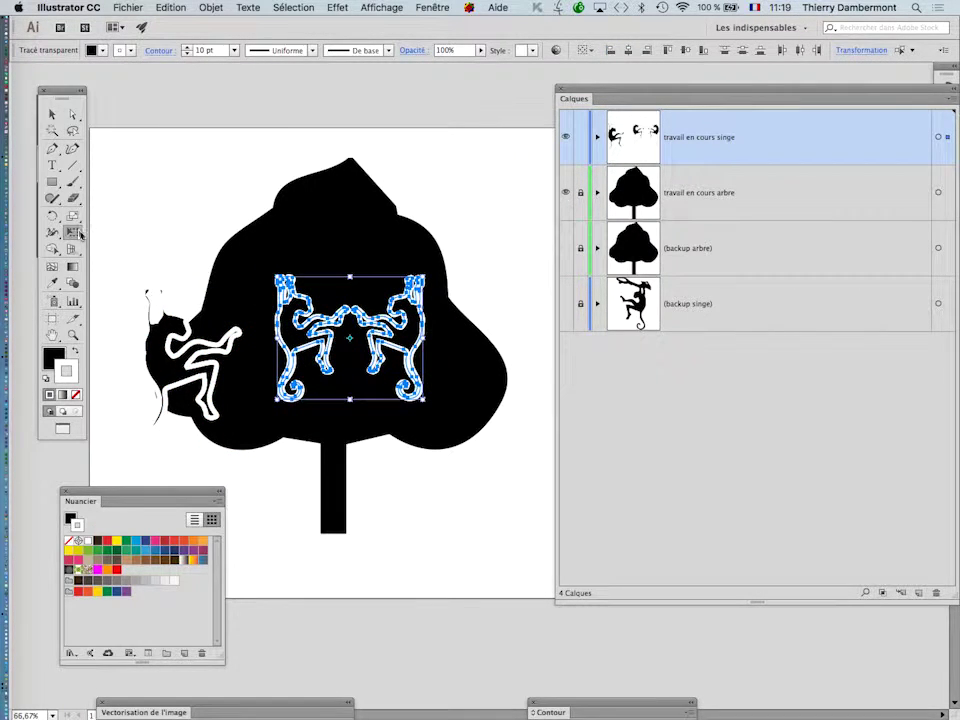
drag(432, 270, 497, 214)
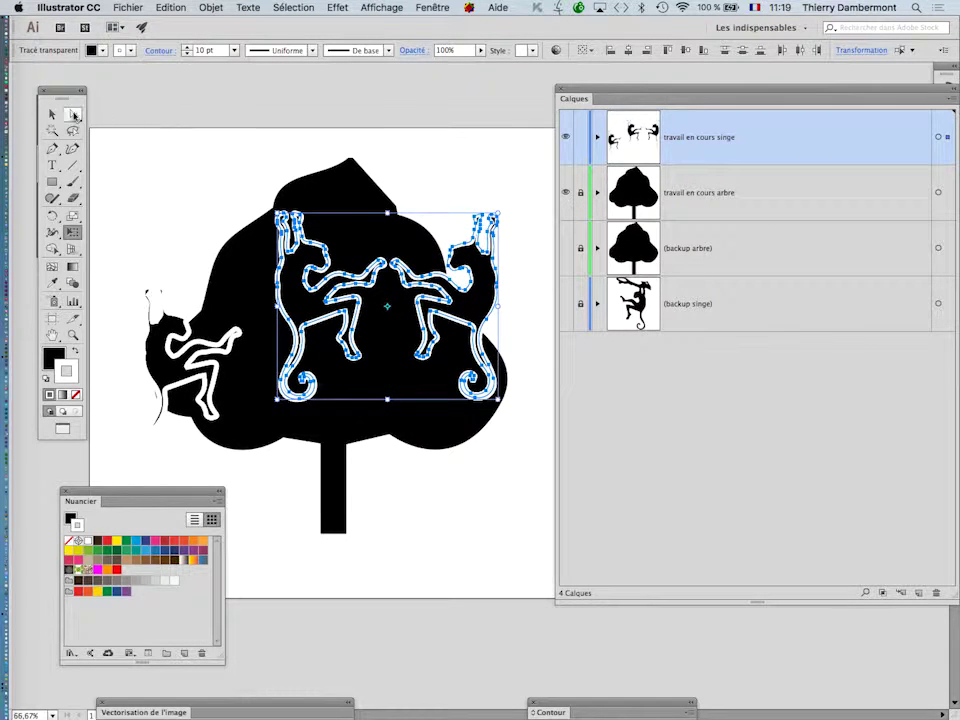
Select all three monkeys on and beside the tree and align their strokes to the outside of the paths
key(v)
click(333, 404)
scroll(450, 465, down, 1)
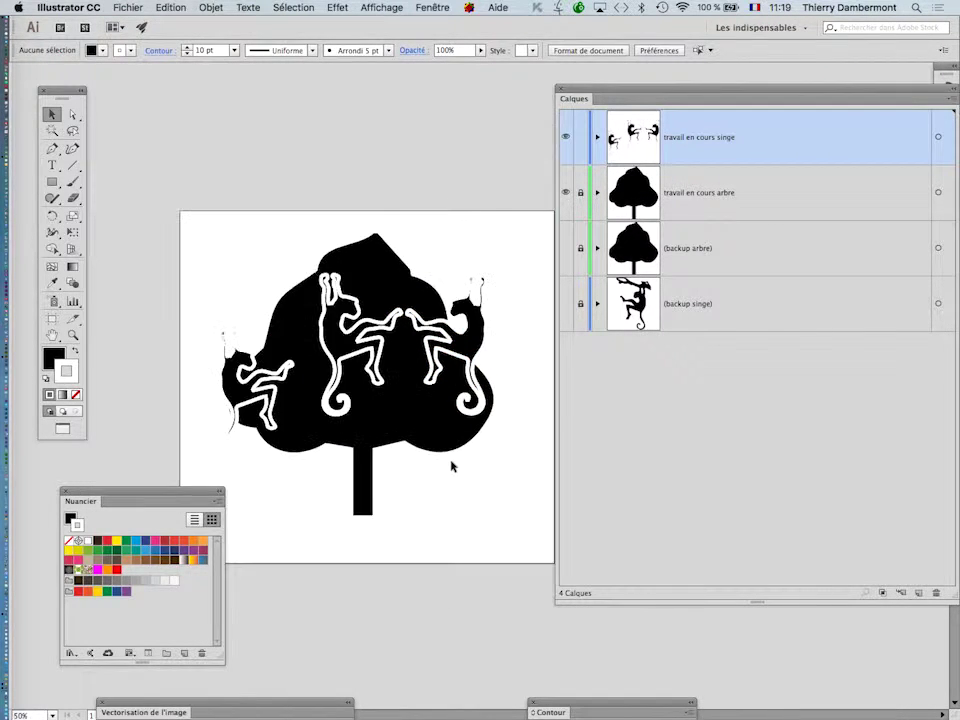
drag(401, 402, 356, 335)
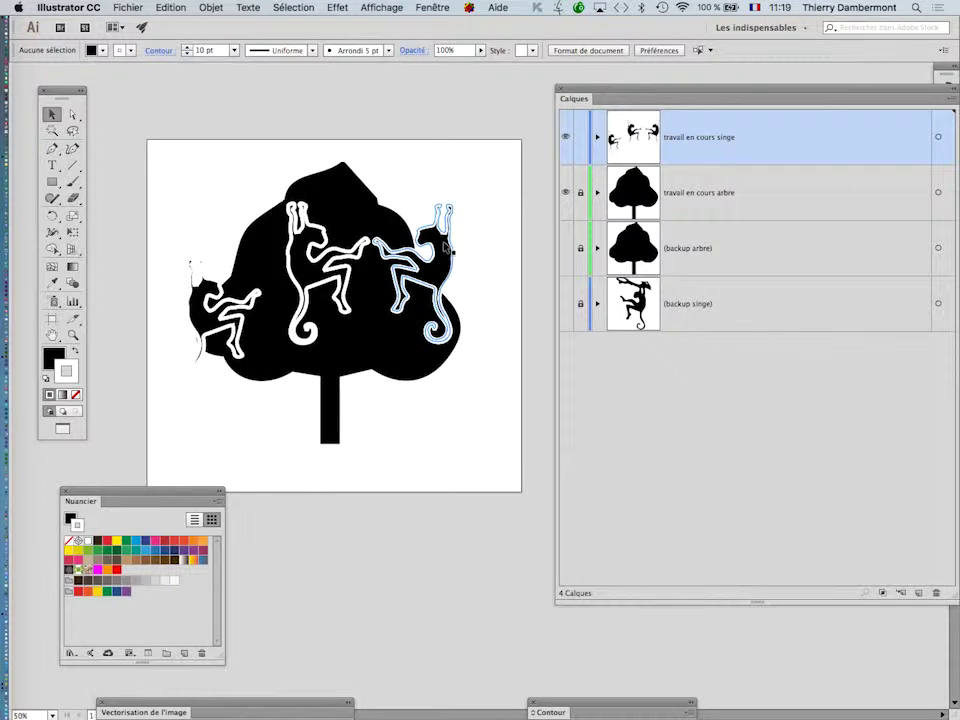
click(445, 248)
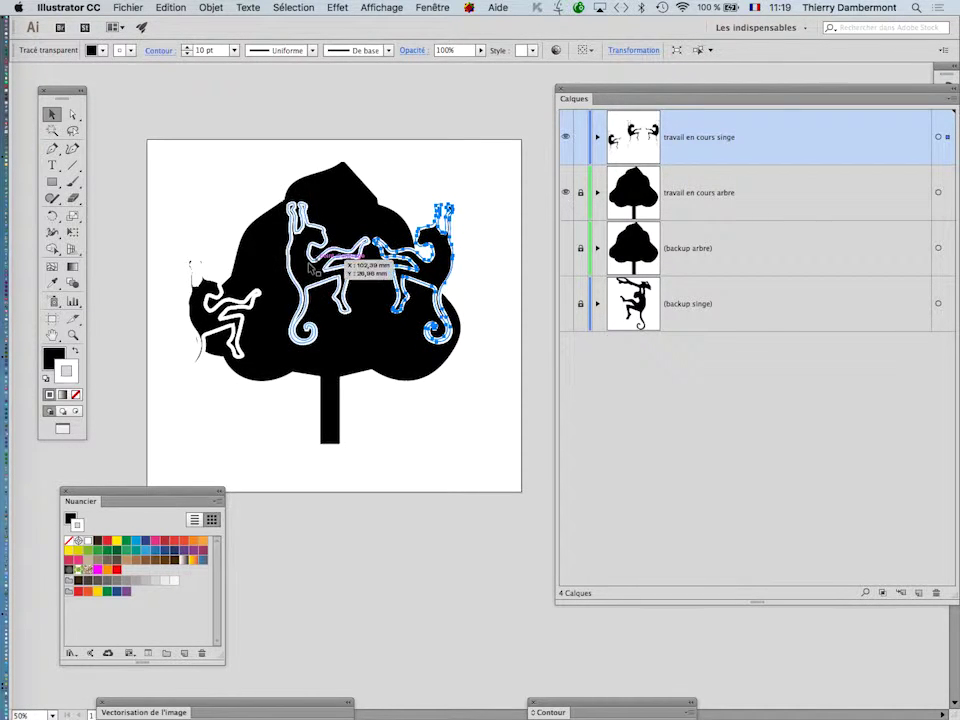
shift+click(338, 254)
shift+click(234, 296)
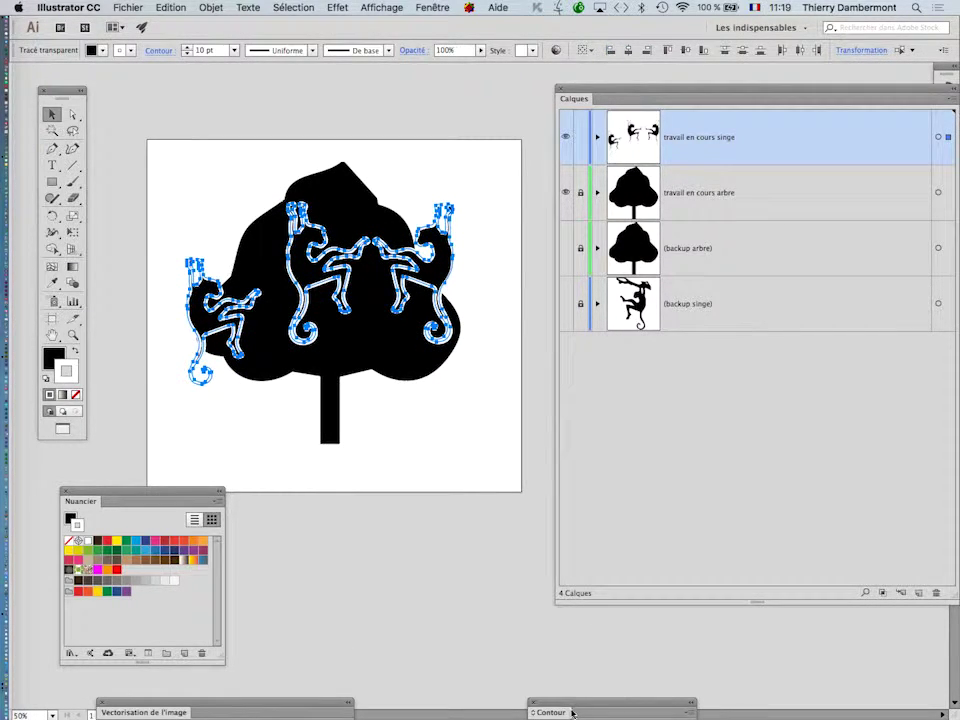
drag(572, 712, 535, 263)
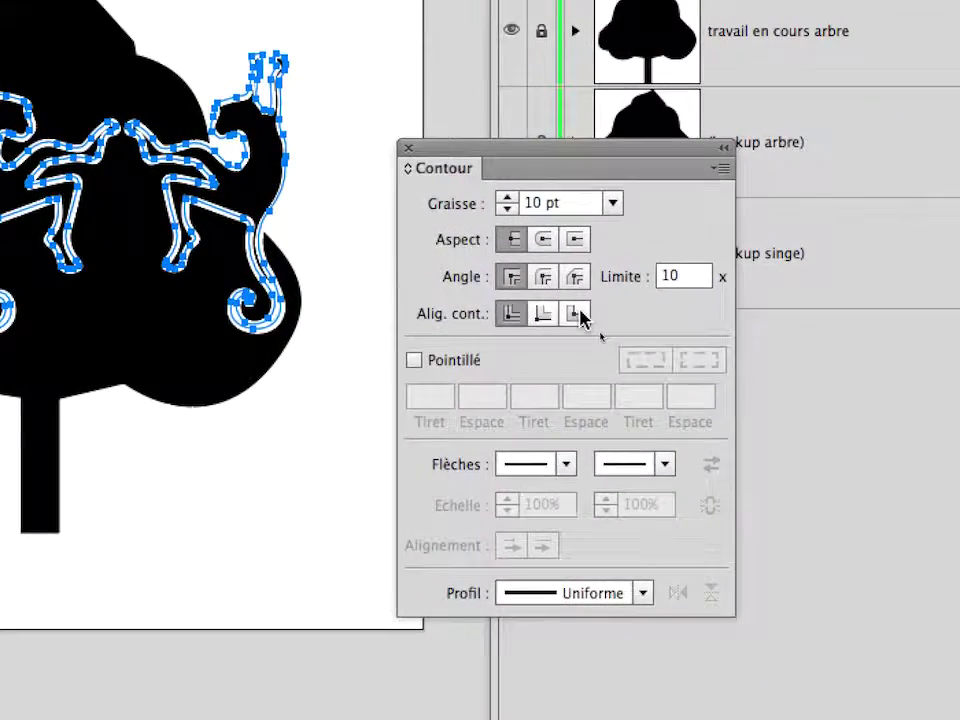
click(597, 334)
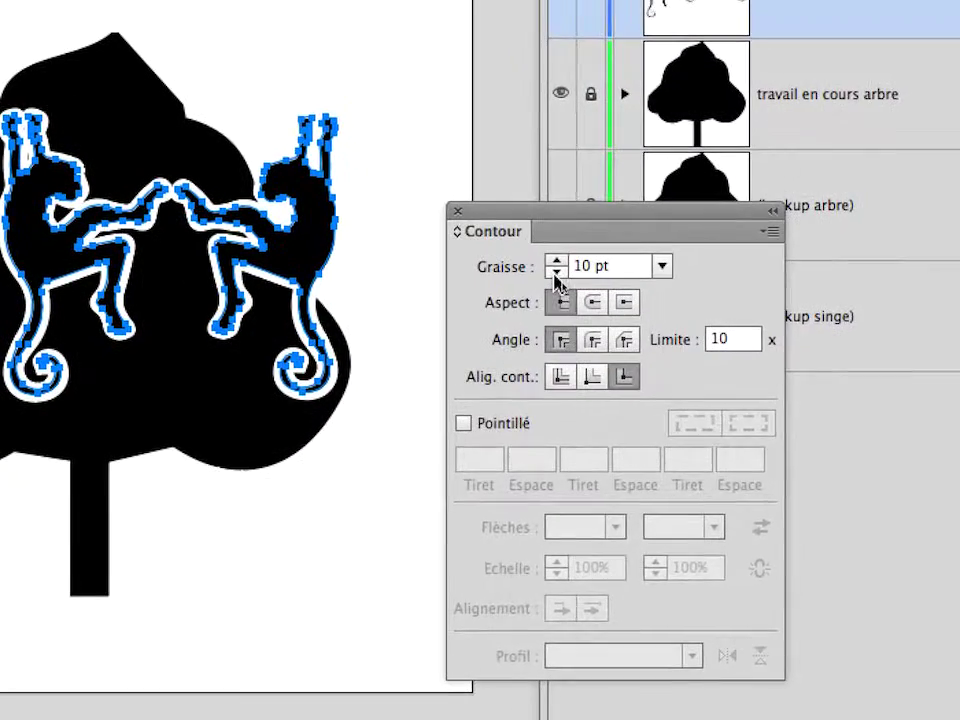
Set the stroke weight of the three selected monkeys to 6 pt and deselect them
click(509, 207)
click(555, 272)
click(555, 272)
click(555, 272)
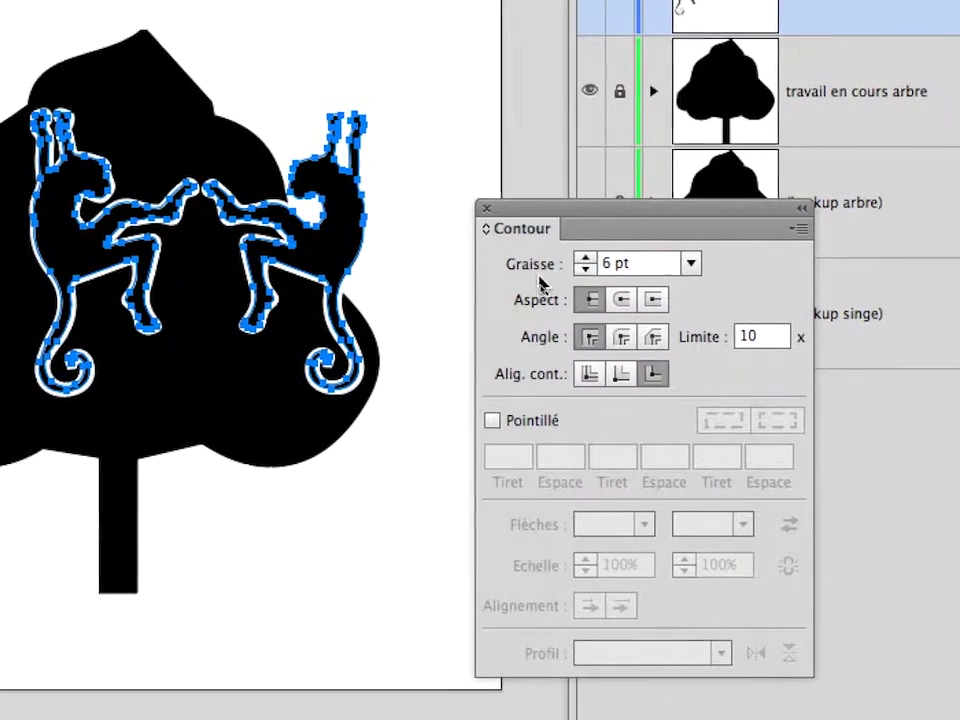
click(381, 274)
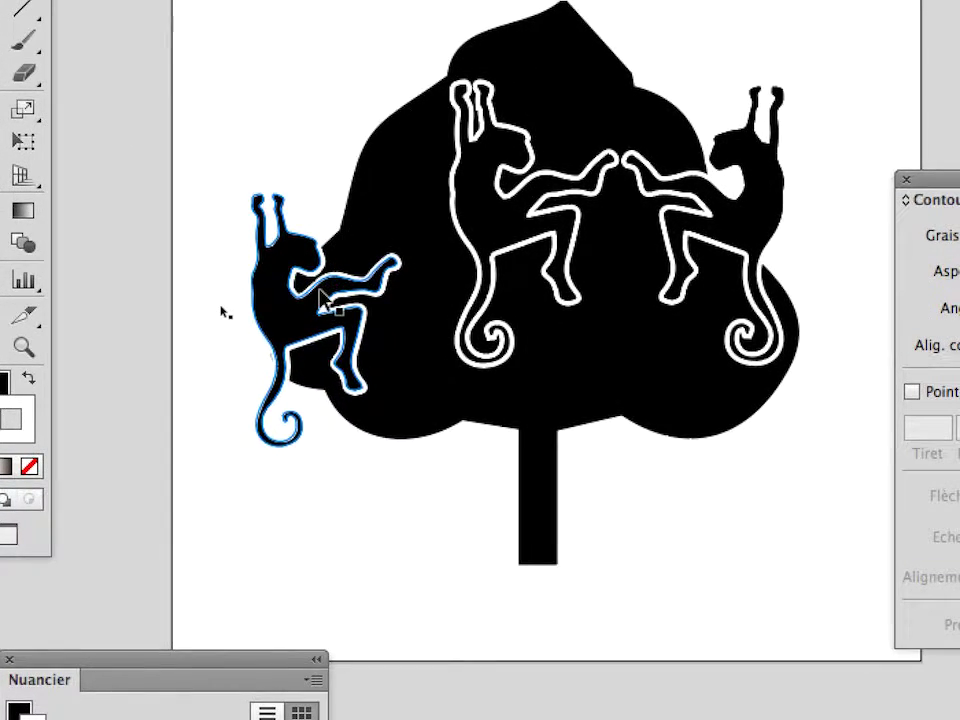
Save a new version of the document as vecto-monkey-08.ai in the B1C1 AI folder, keeping the Illustrator CC options
scroll(318, 290, up, 3)
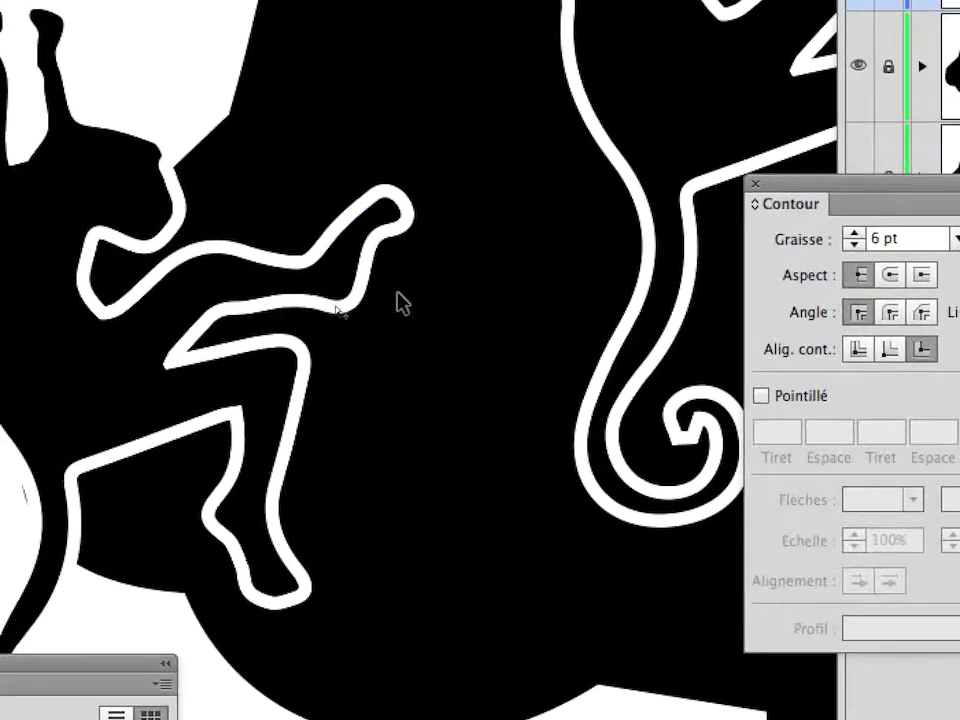
scroll(337, 311, down, 5)
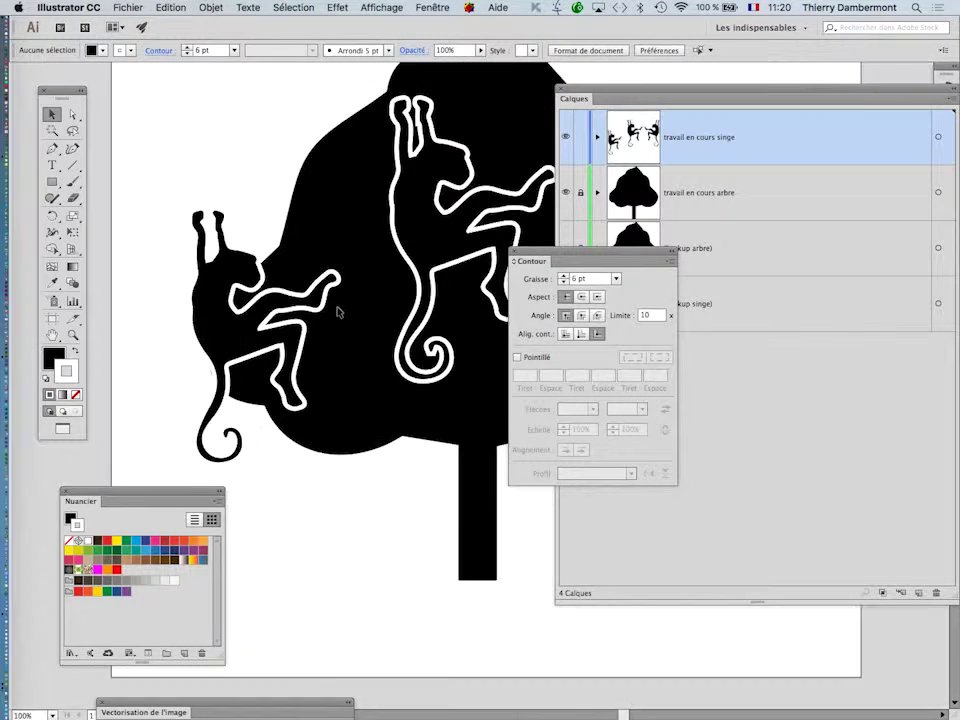
drag(357, 315, 254, 288)
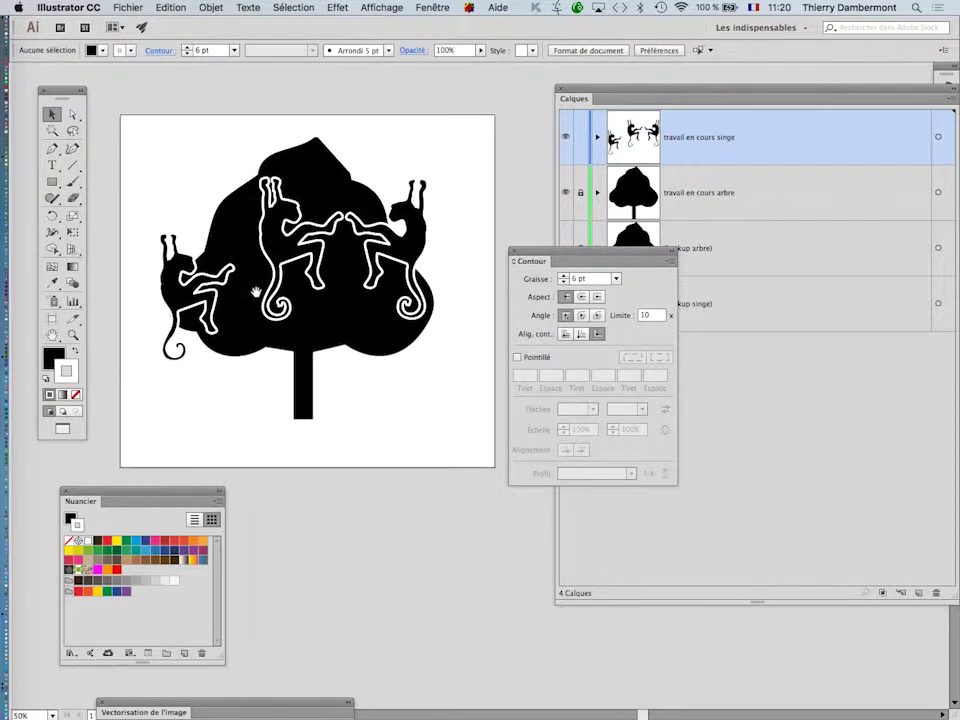
click(128, 7)
click(165, 124)
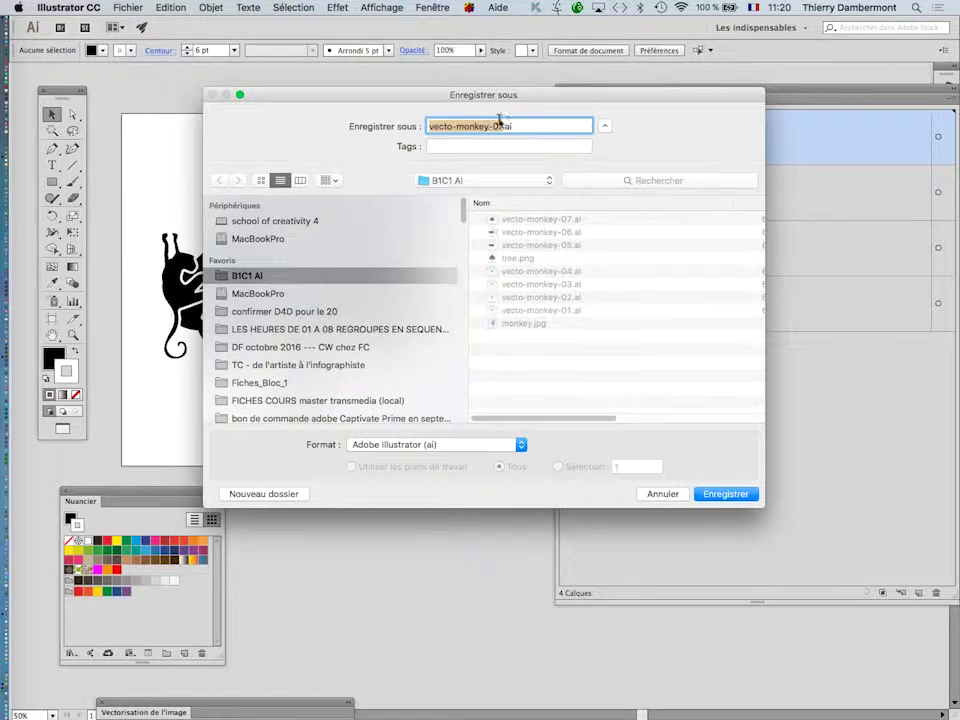
text(8)
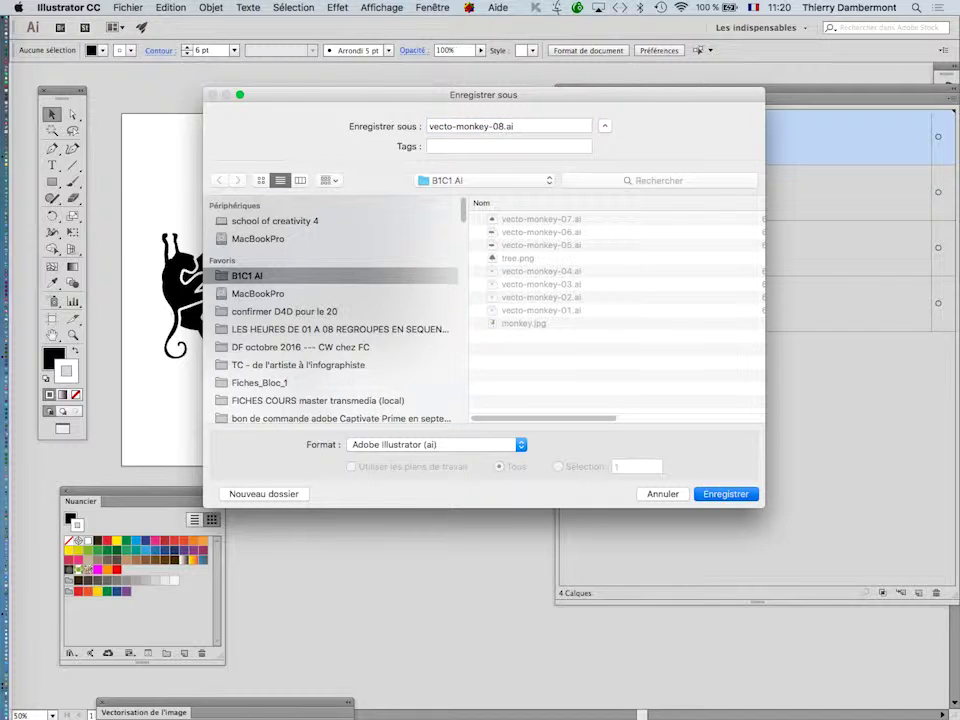
key(Return)
click(692, 536)
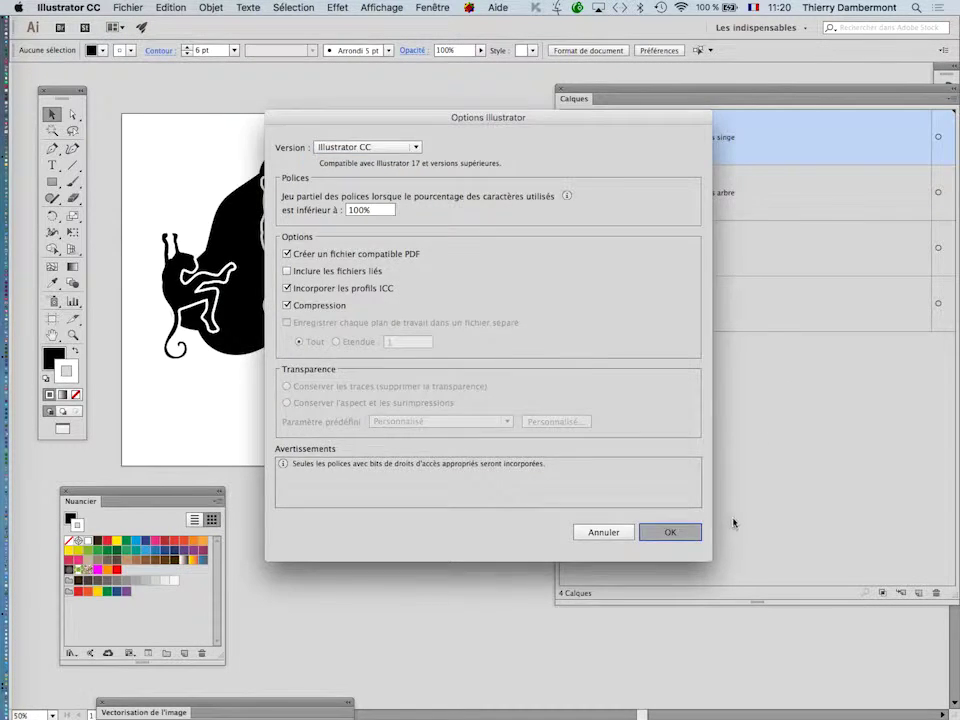